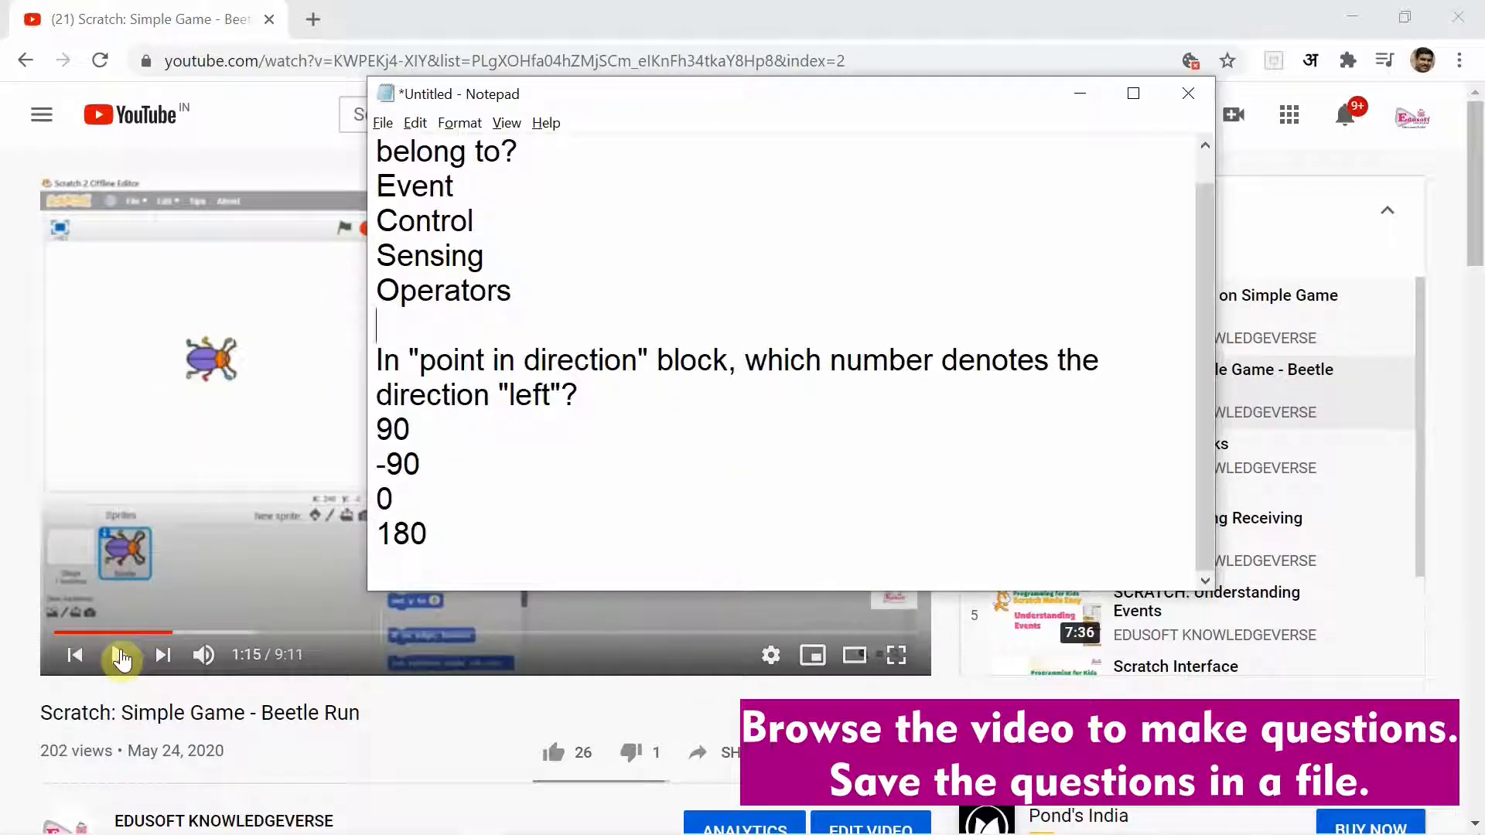
{"action": "key", "text": "ctrl+Home"}
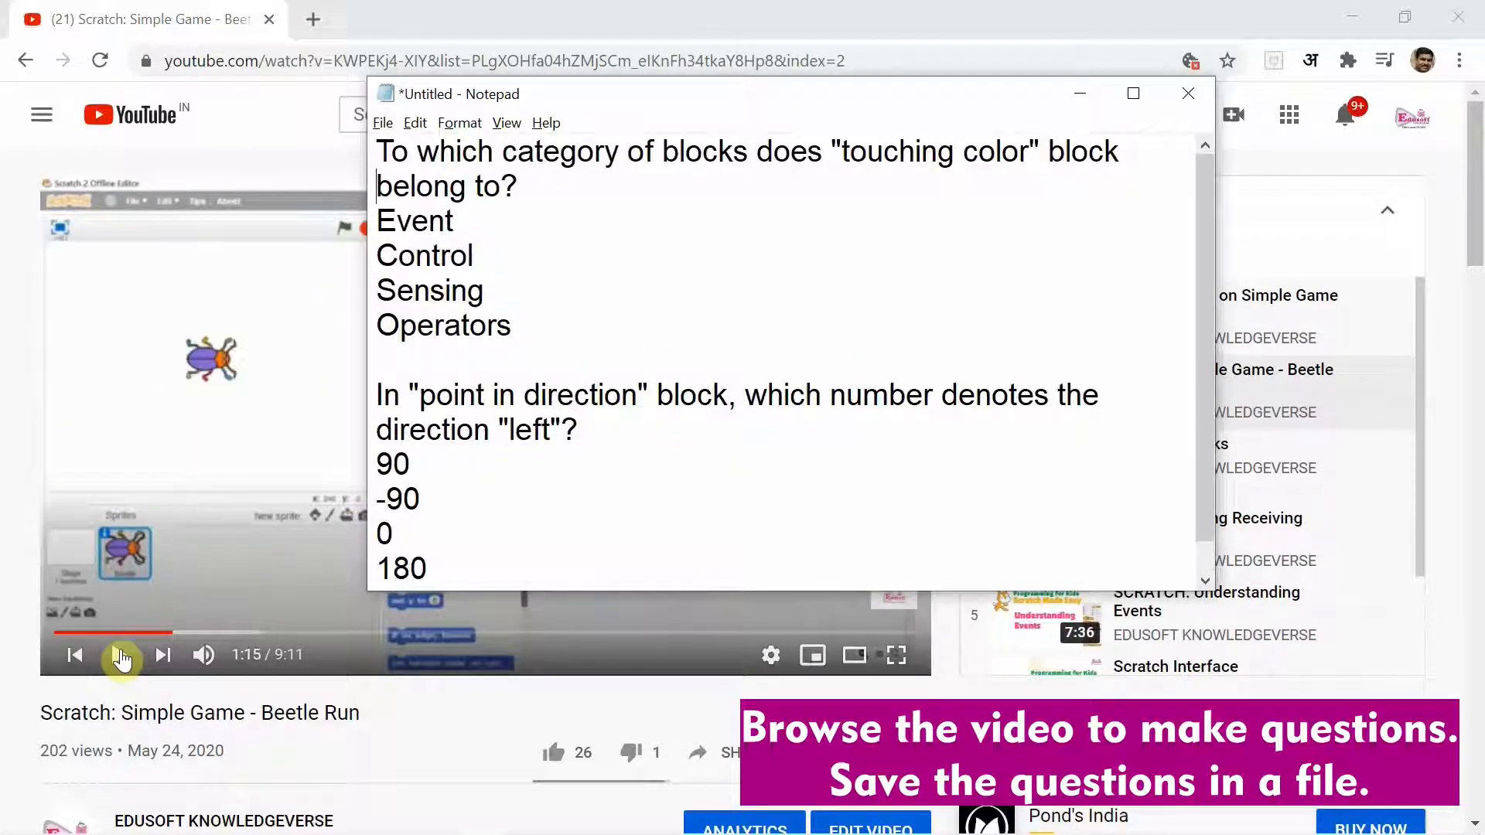
{"action": "key", "text": "ctrl+End"}
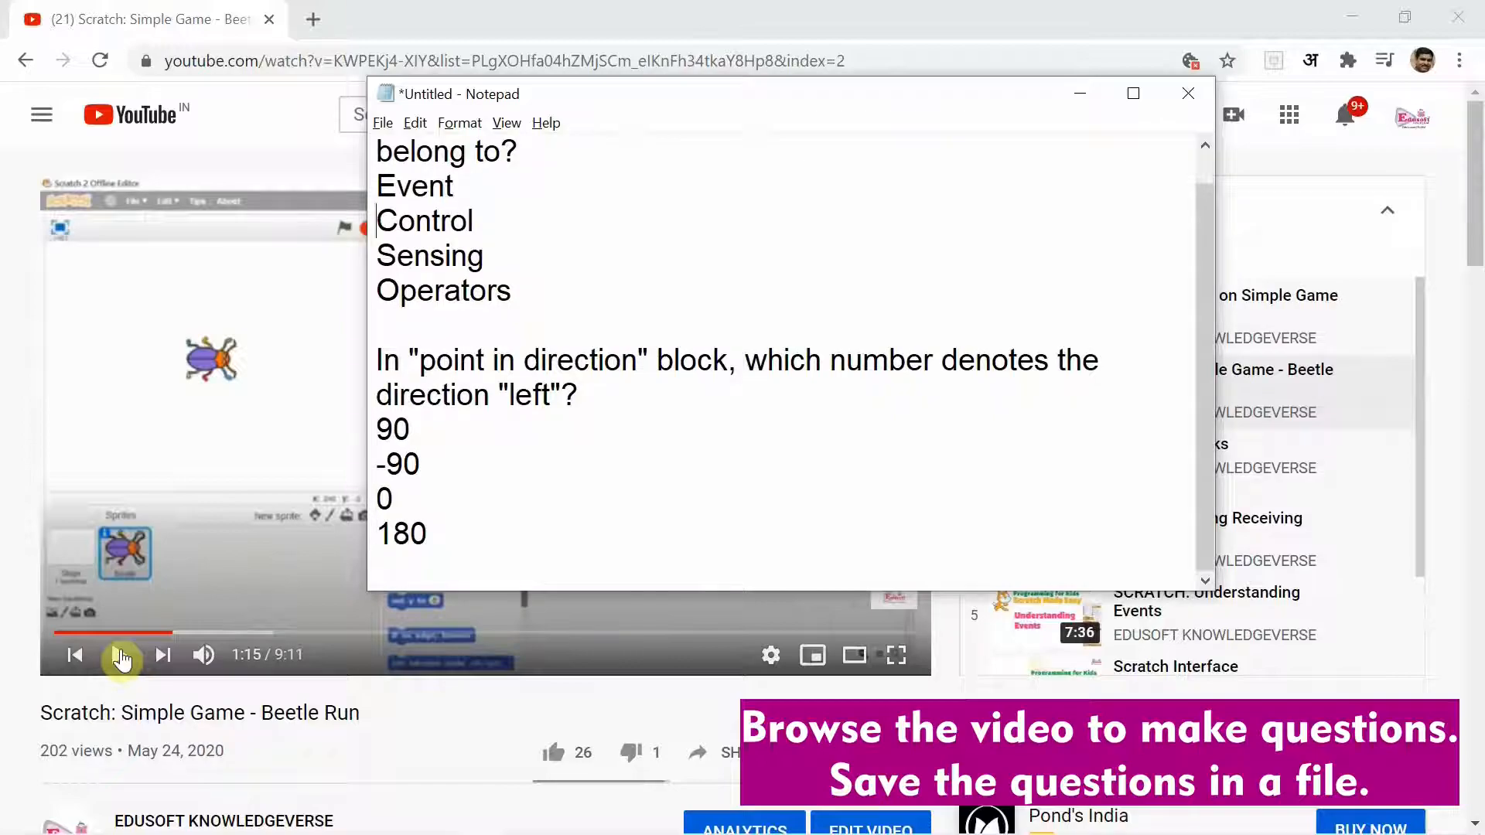
{"action": "key", "text": "ctrl+Home"}
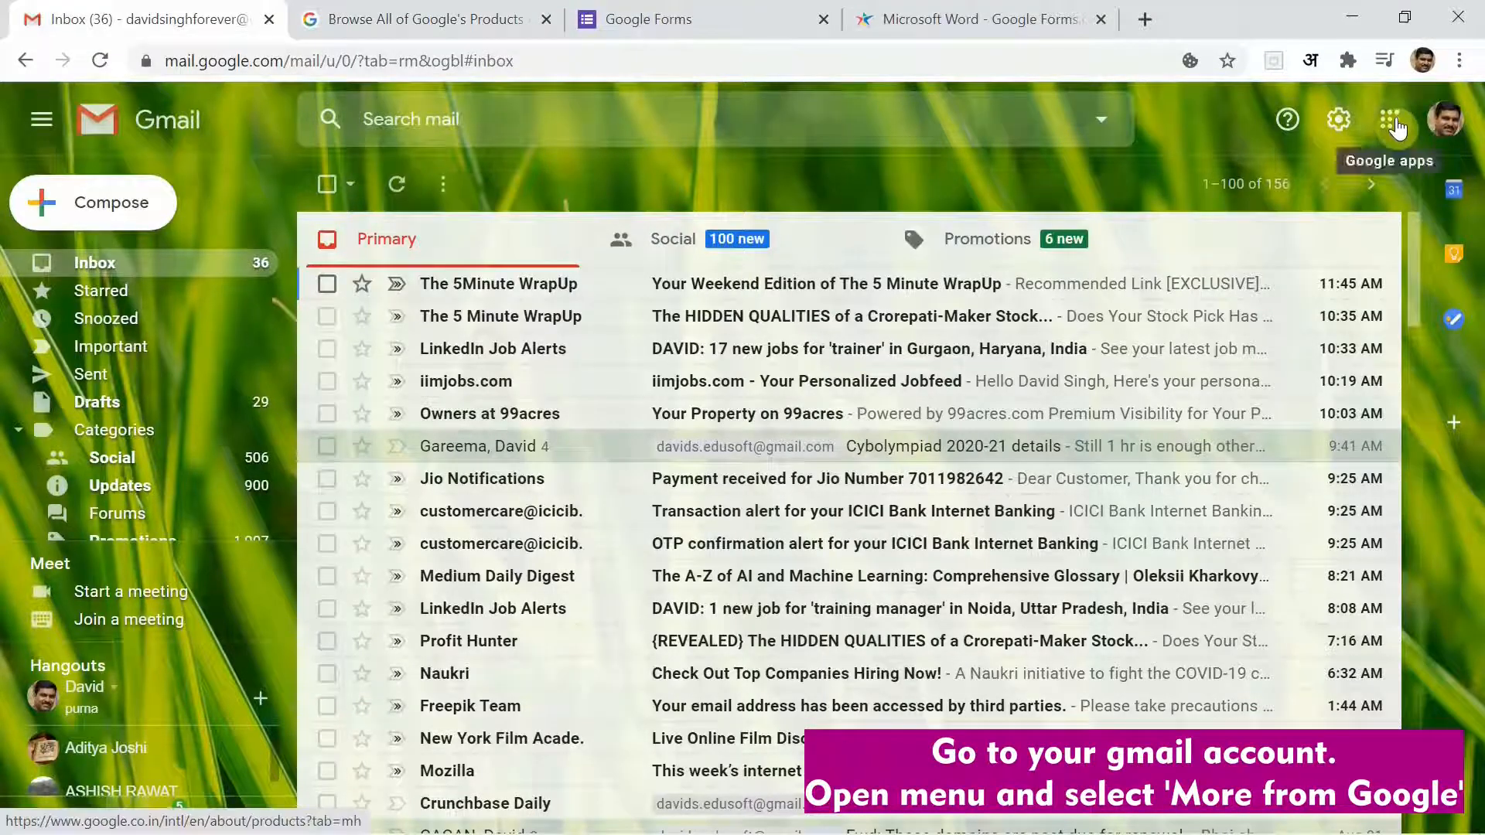
- Open the "More from Google" product overview from Gmail's list of Google apps
{"action": "left_click", "coordinate": [1397, 129]}
{"action": "scroll", "coordinate": [1469, 522], "scroll_direction": "down", "scroll_amount": 5}
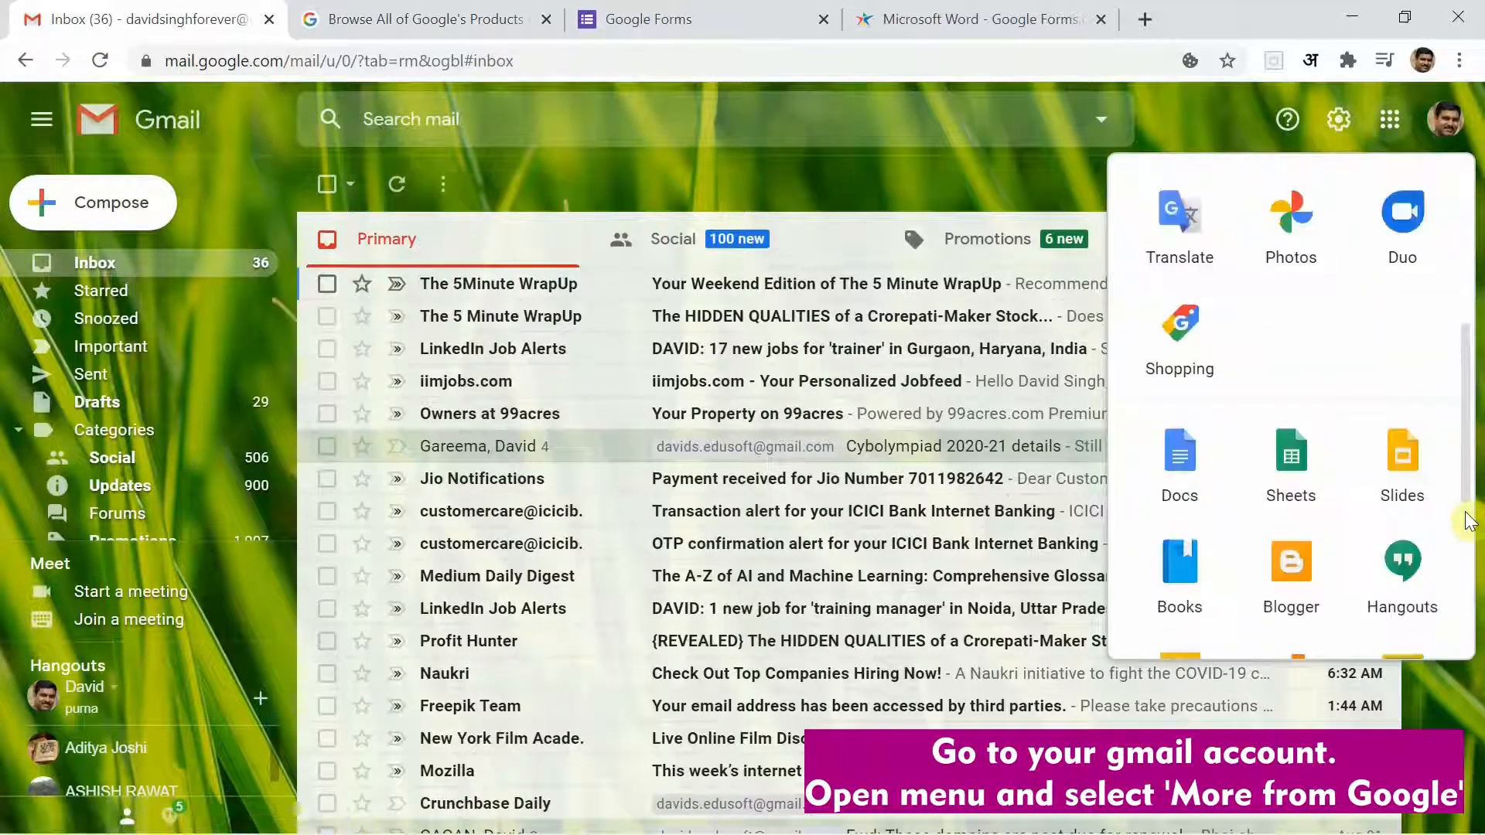
{"action": "scroll", "coordinate": [1469, 522], "scroll_direction": "down", "scroll_amount": 5}
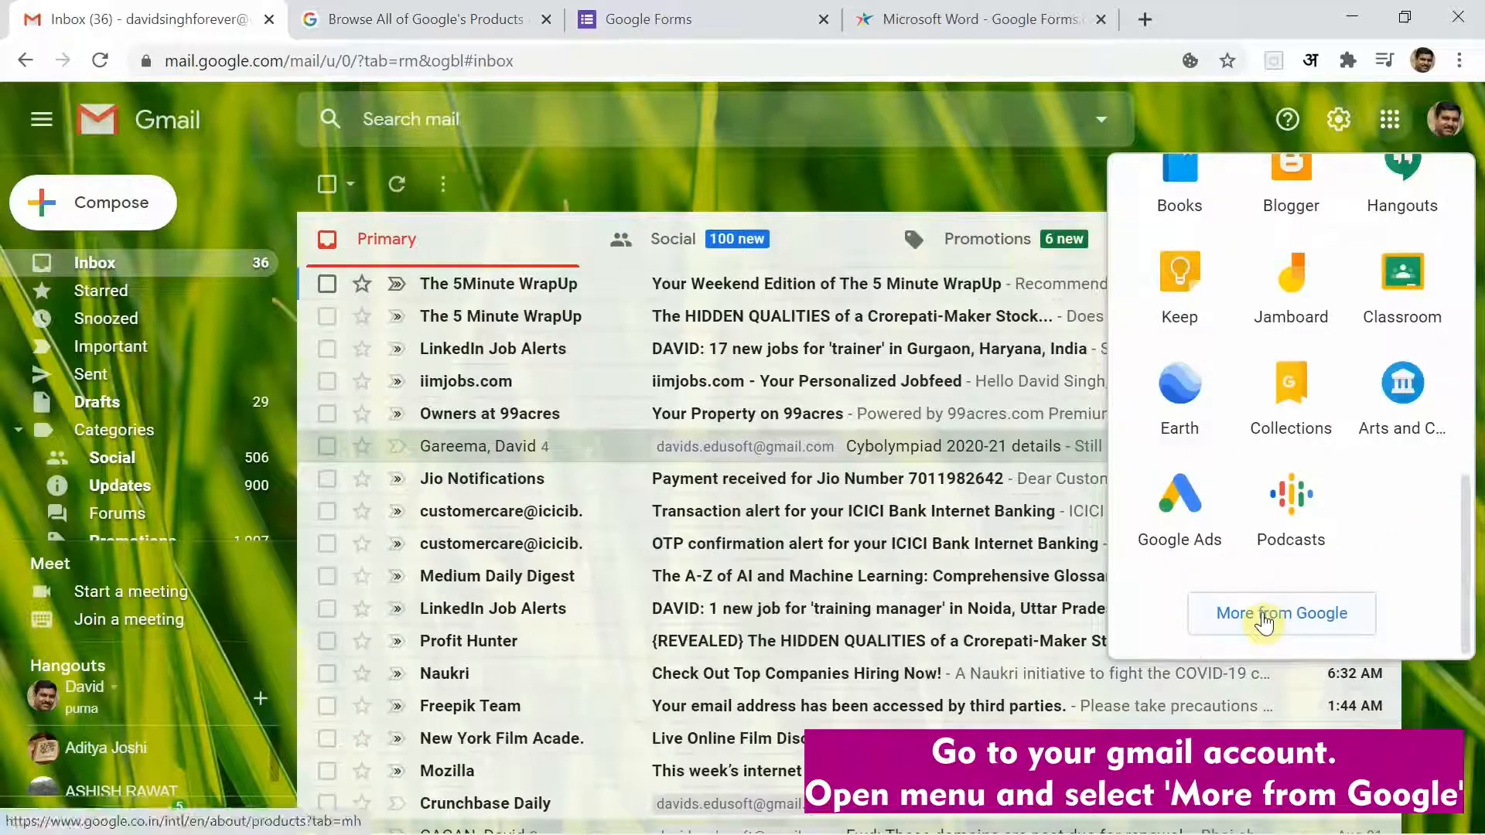
{"action": "left_click", "coordinate": [1263, 619]}
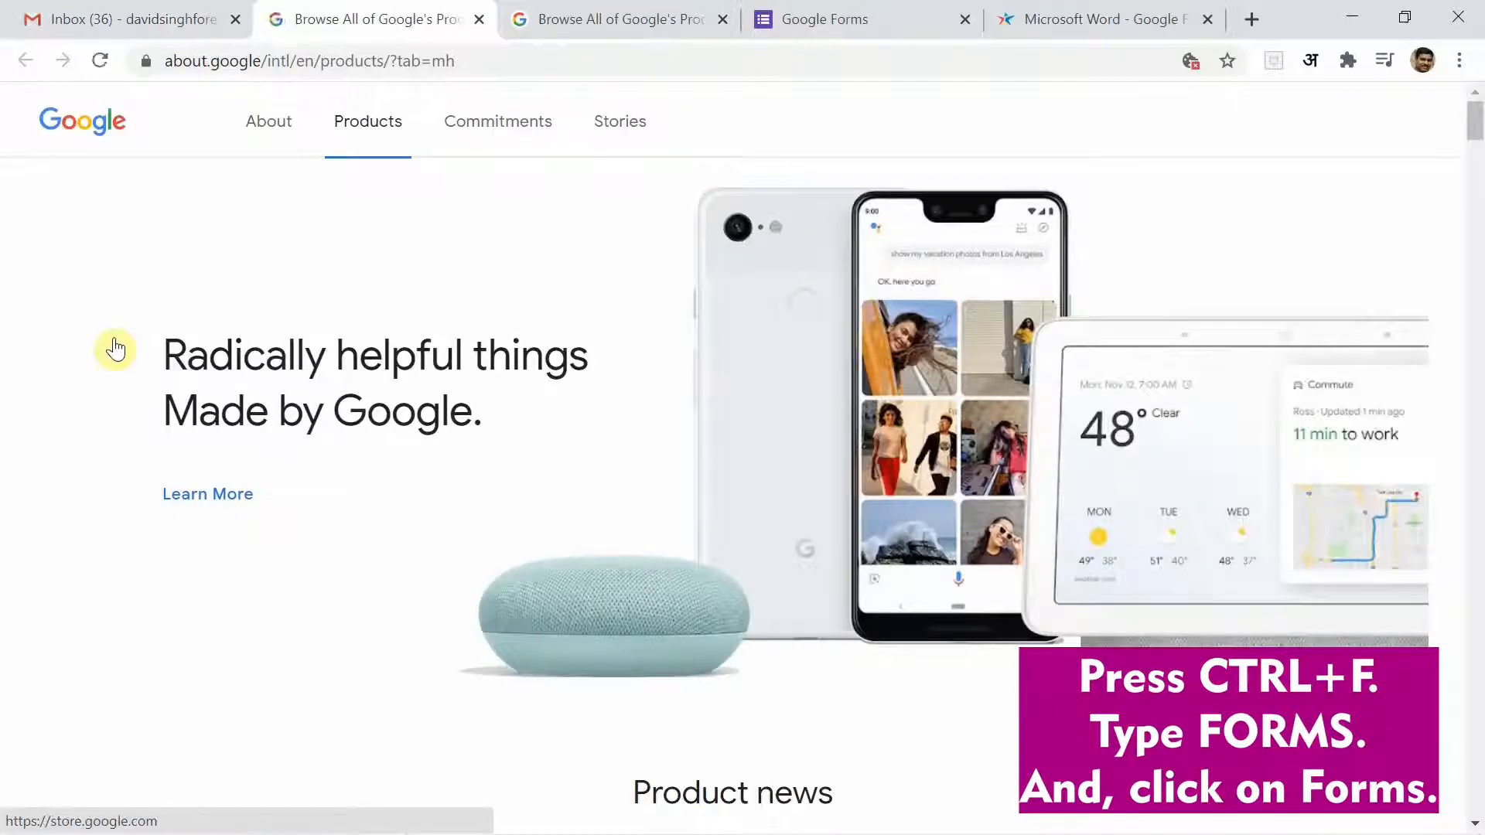
- Search the Google products page for "forms" and open the Forms product page
{"action": "key", "text": "ctrl+f"}
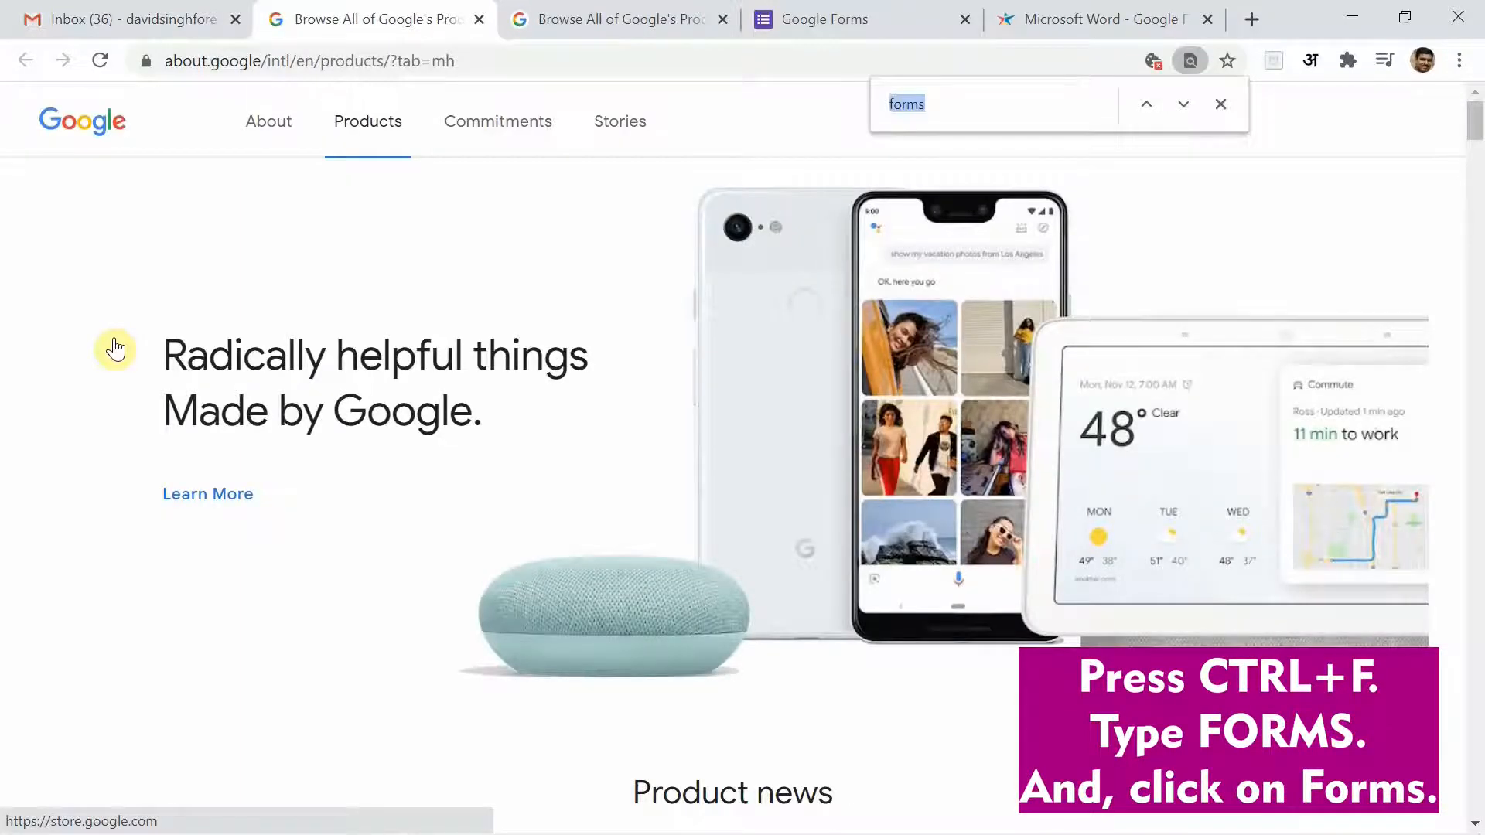
{"action": "type", "text": "forms"}
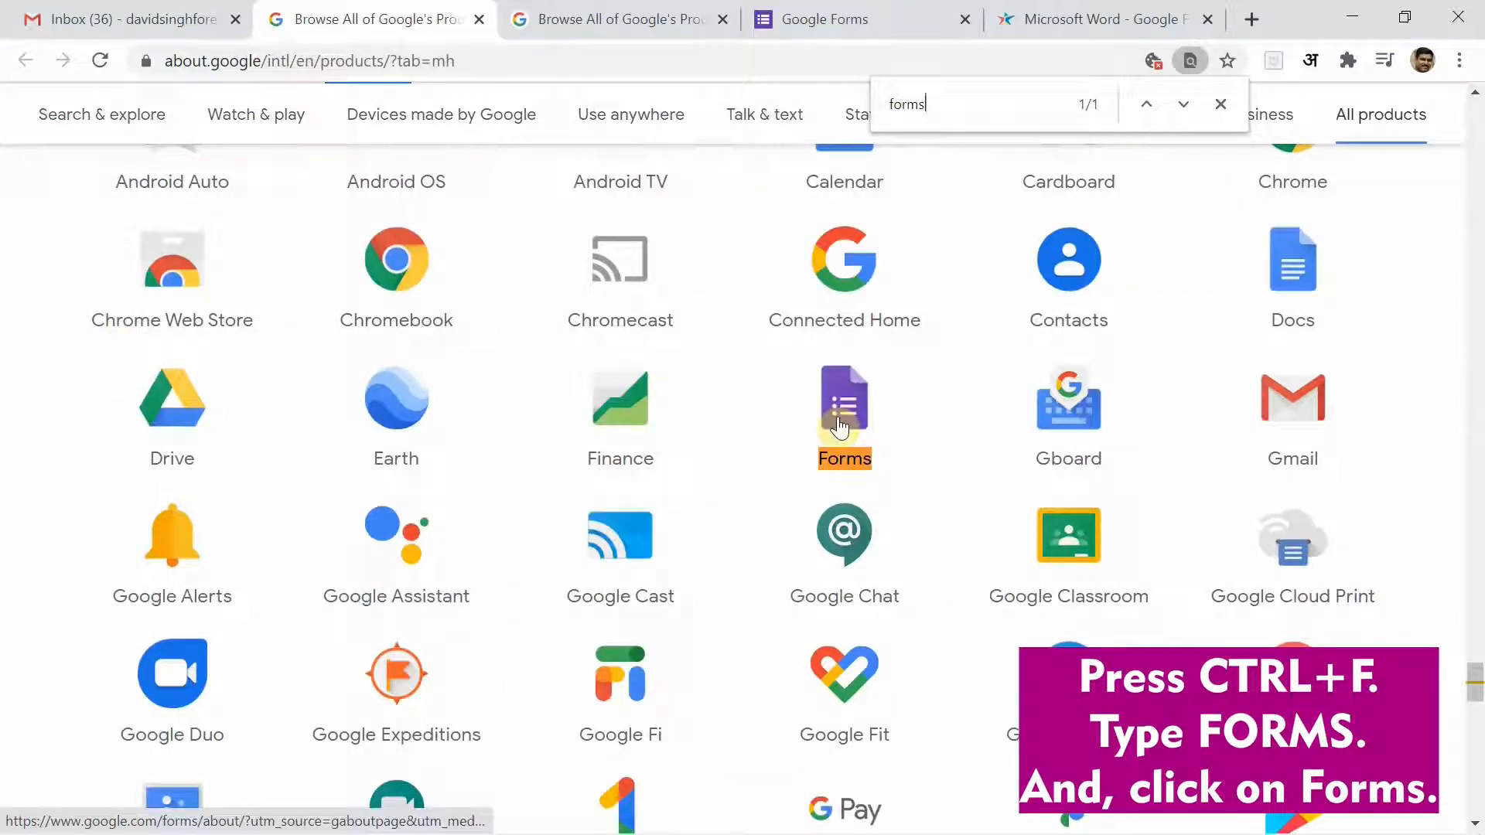
{"action": "left_click", "coordinate": [839, 426]}
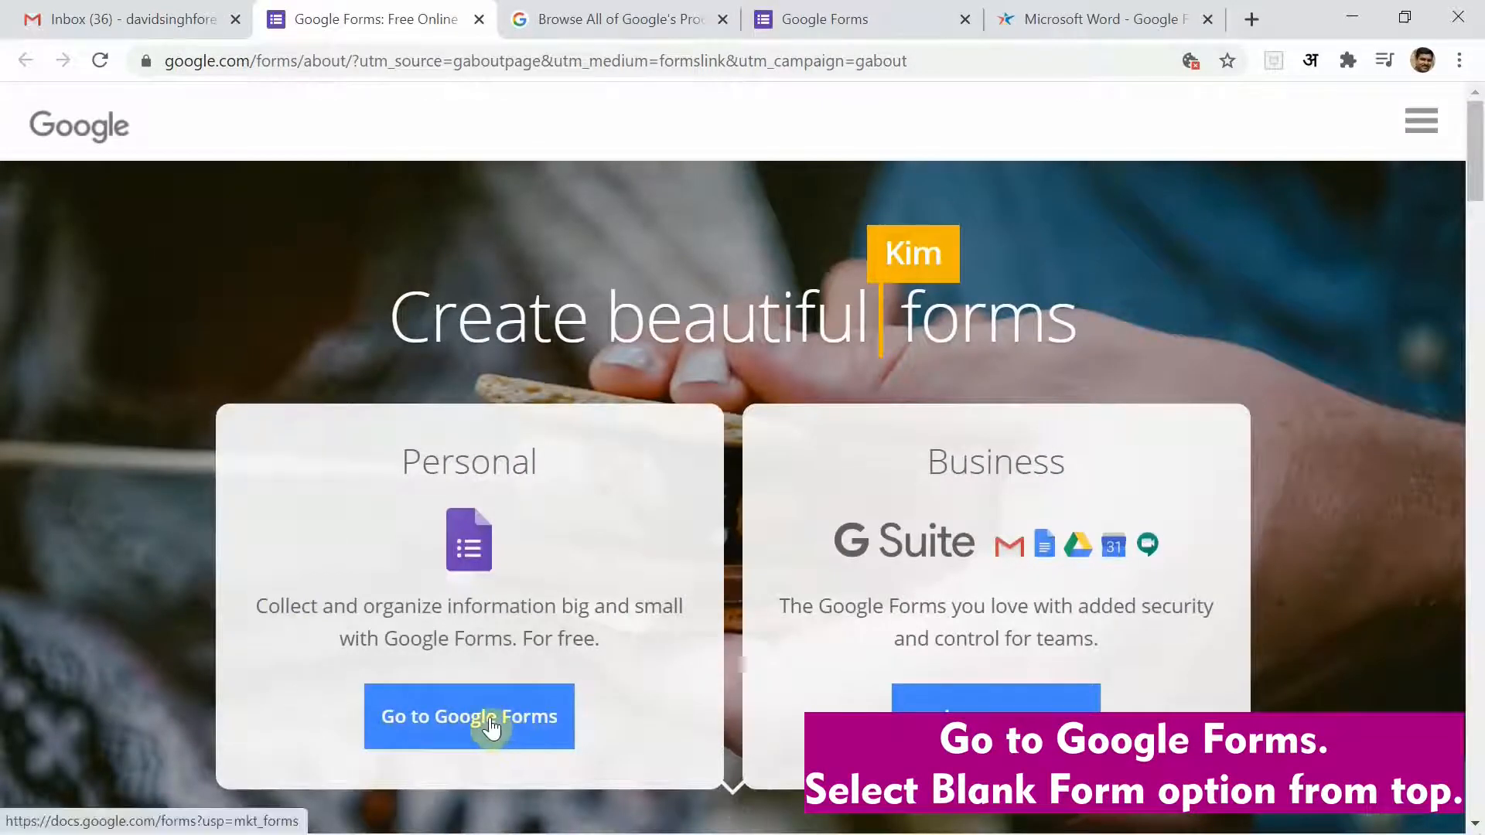
- Go to Google Forms, create a blank form, and name it VIDEO-BASED LEARNING - SCRATCH WORKSHEET 1 CLASS 4
{"action": "left_click", "coordinate": [490, 727]}
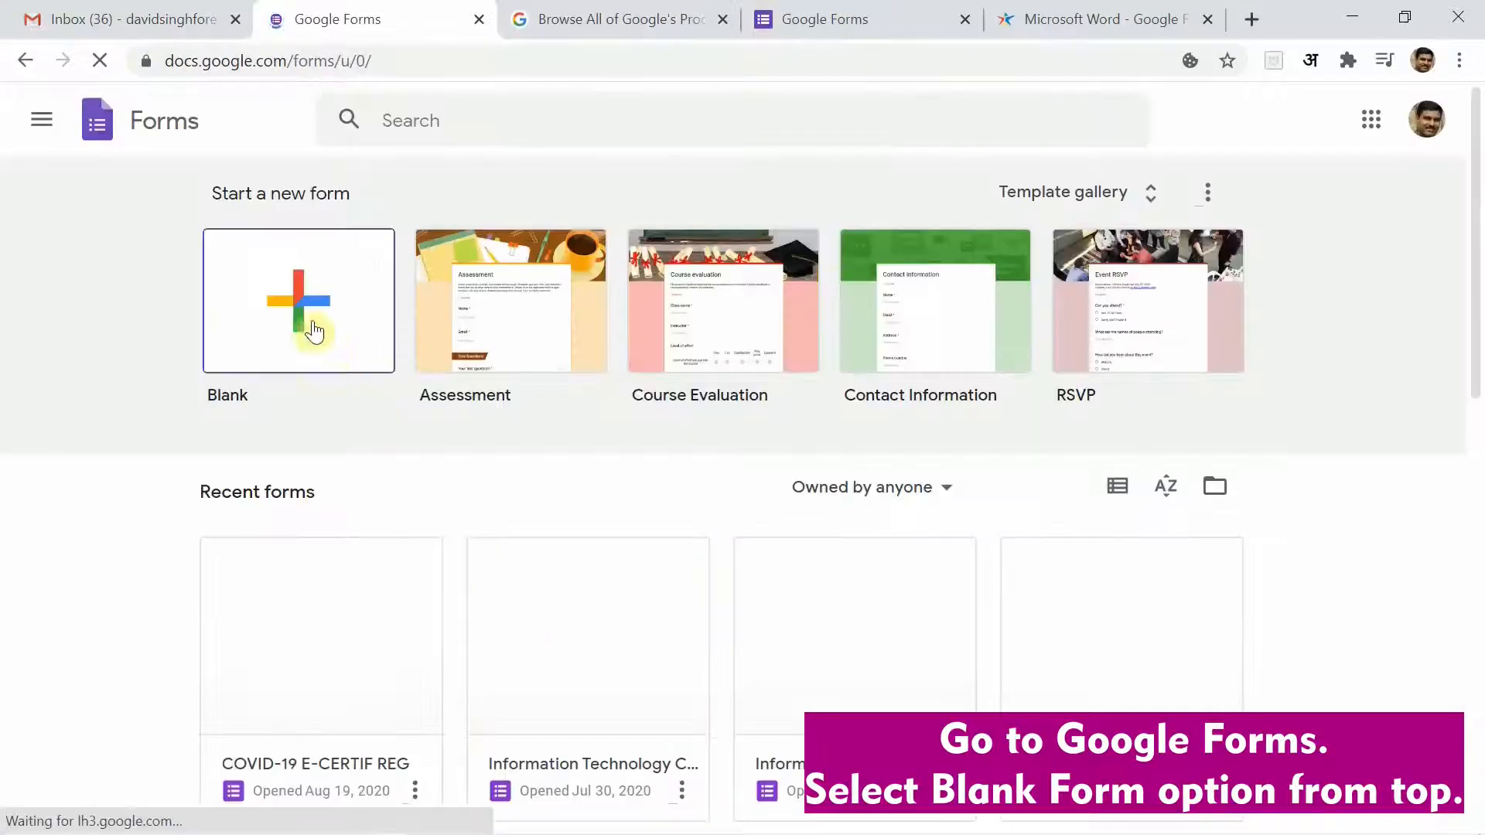
{"action": "left_click", "coordinate": [301, 308]}
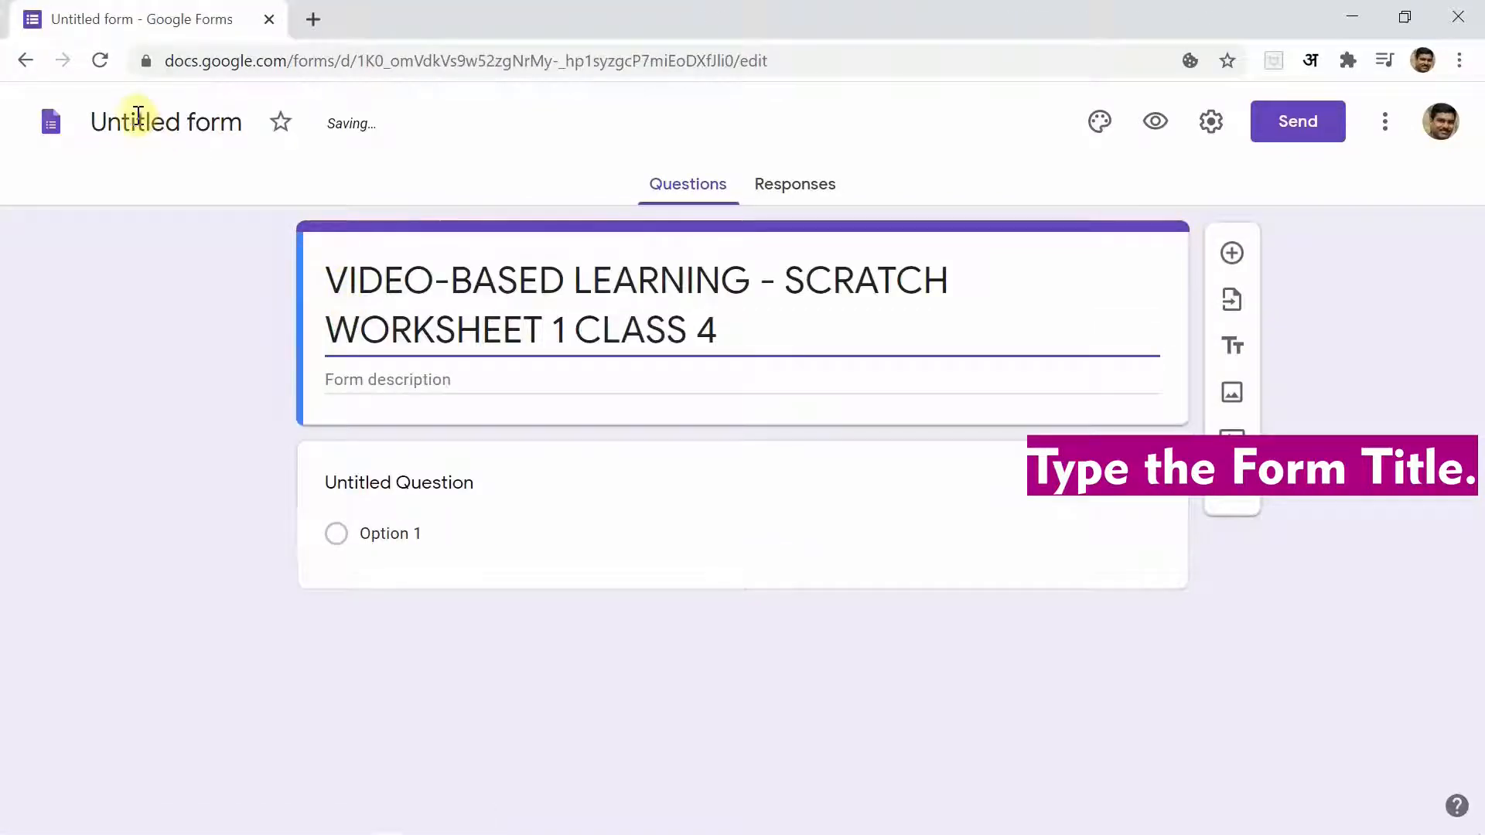
{"action": "left_click", "coordinate": [136, 117]}
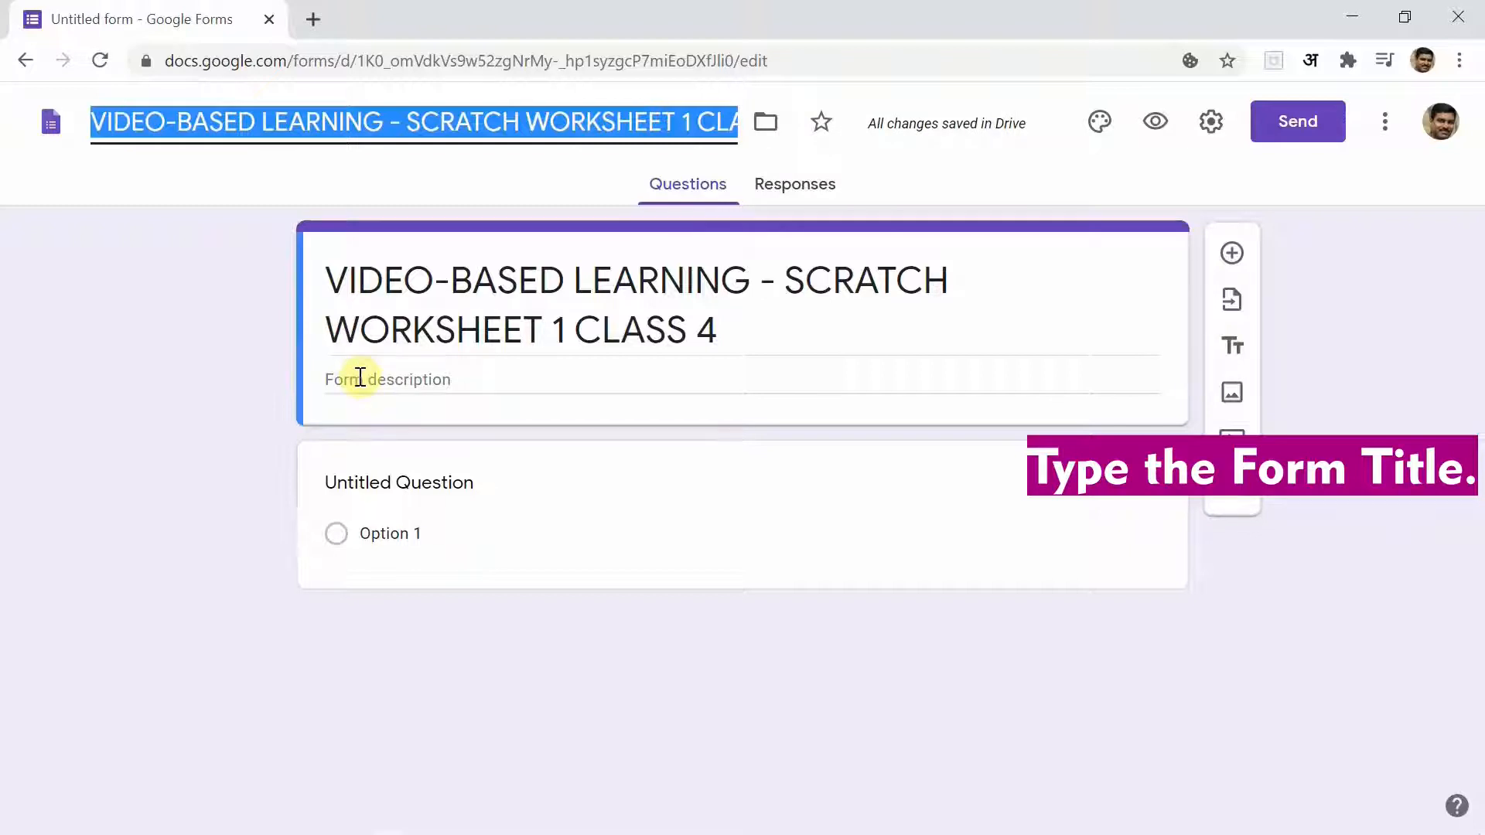
{"action": "left_click", "coordinate": [495, 501]}
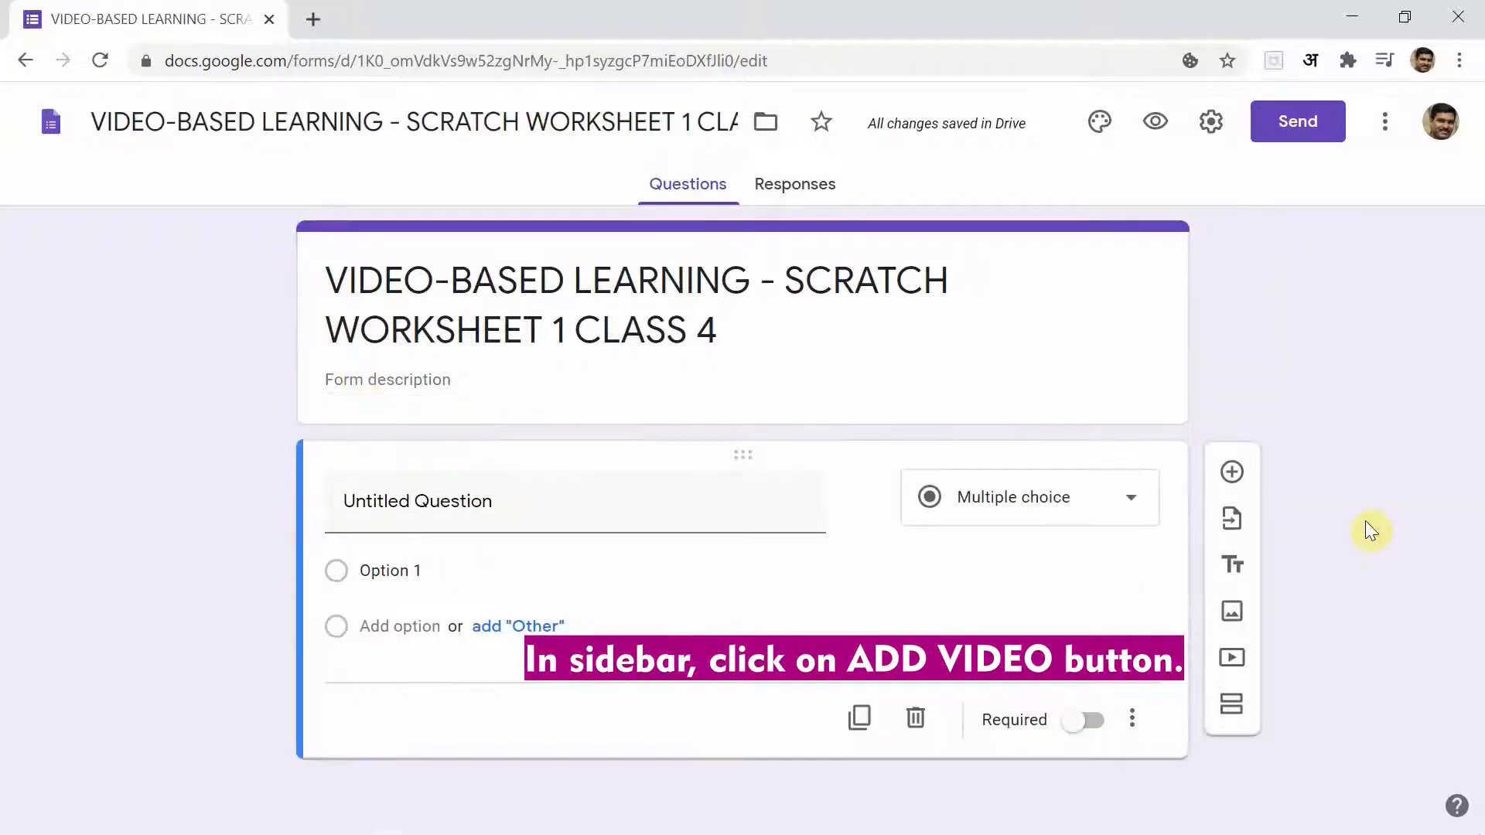
- Start adding a video to the form and copy the share link of the "Scratch: Simple Game - Beetle Run" video from YouTube
{"action": "left_click", "coordinate": [1230, 662]}
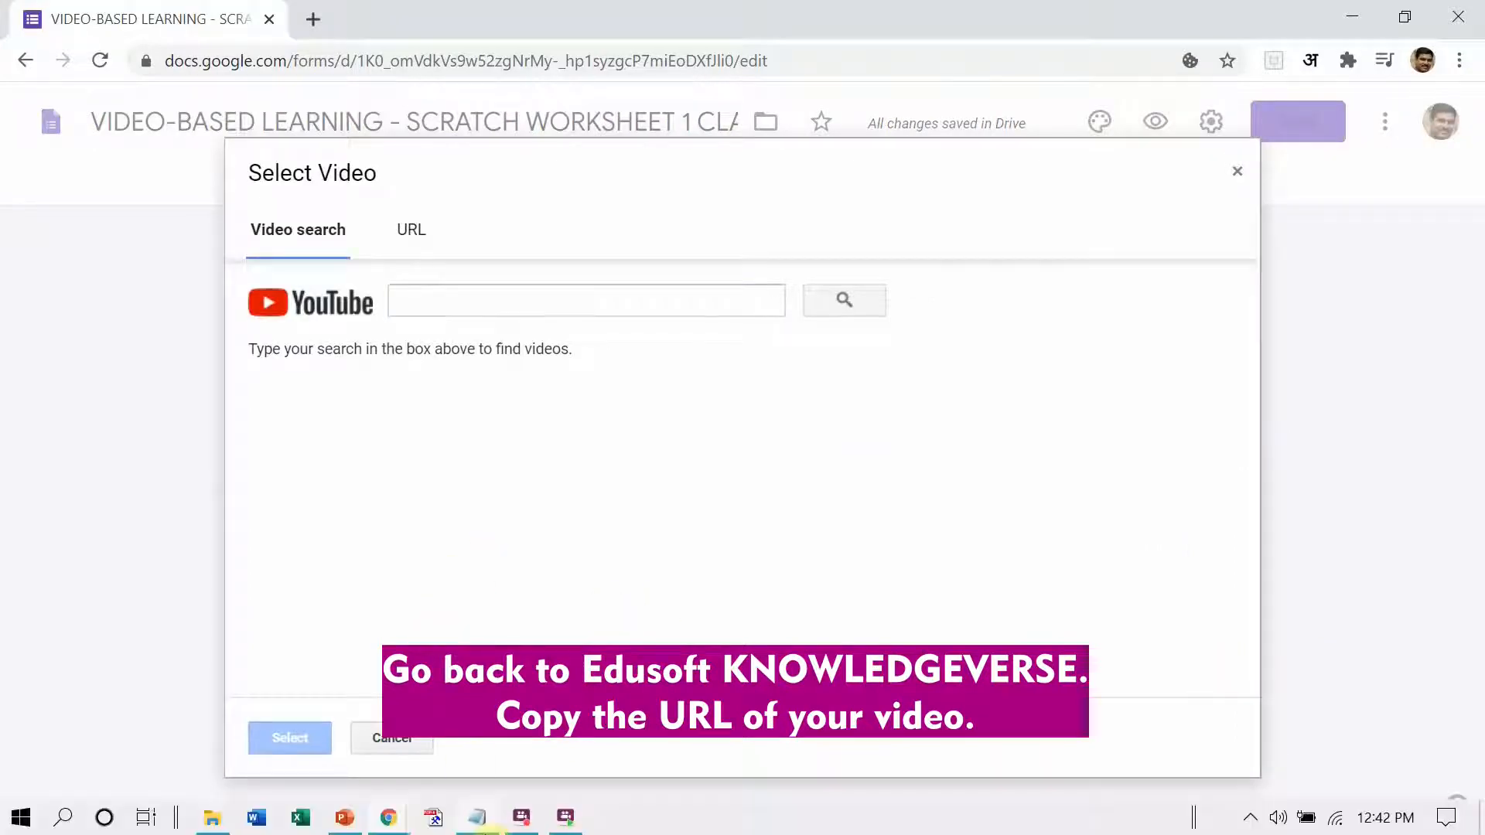
{"action": "mouse_move", "coordinate": [391, 819]}
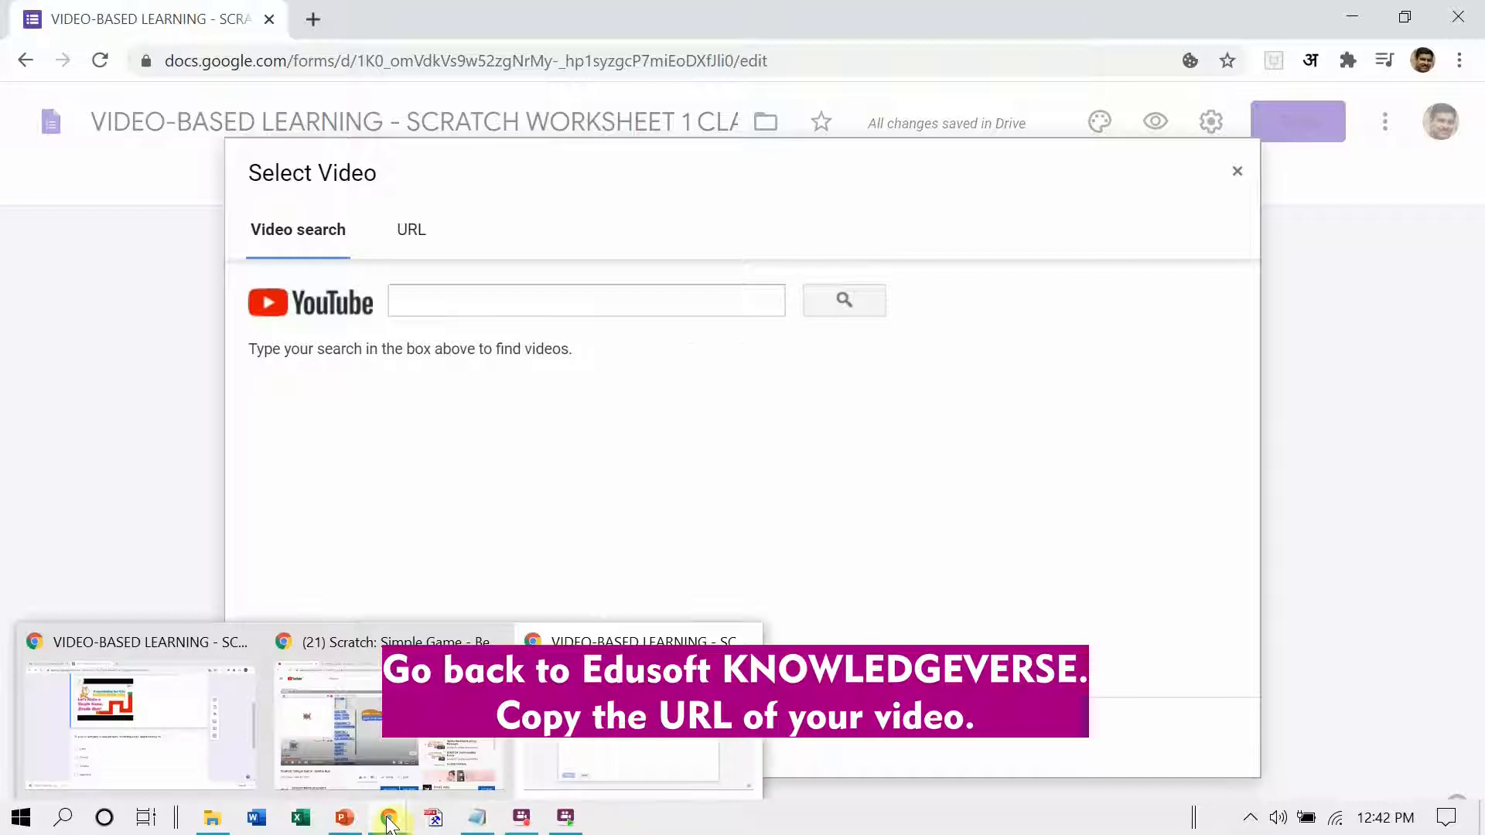
{"action": "left_click", "coordinate": [361, 760]}
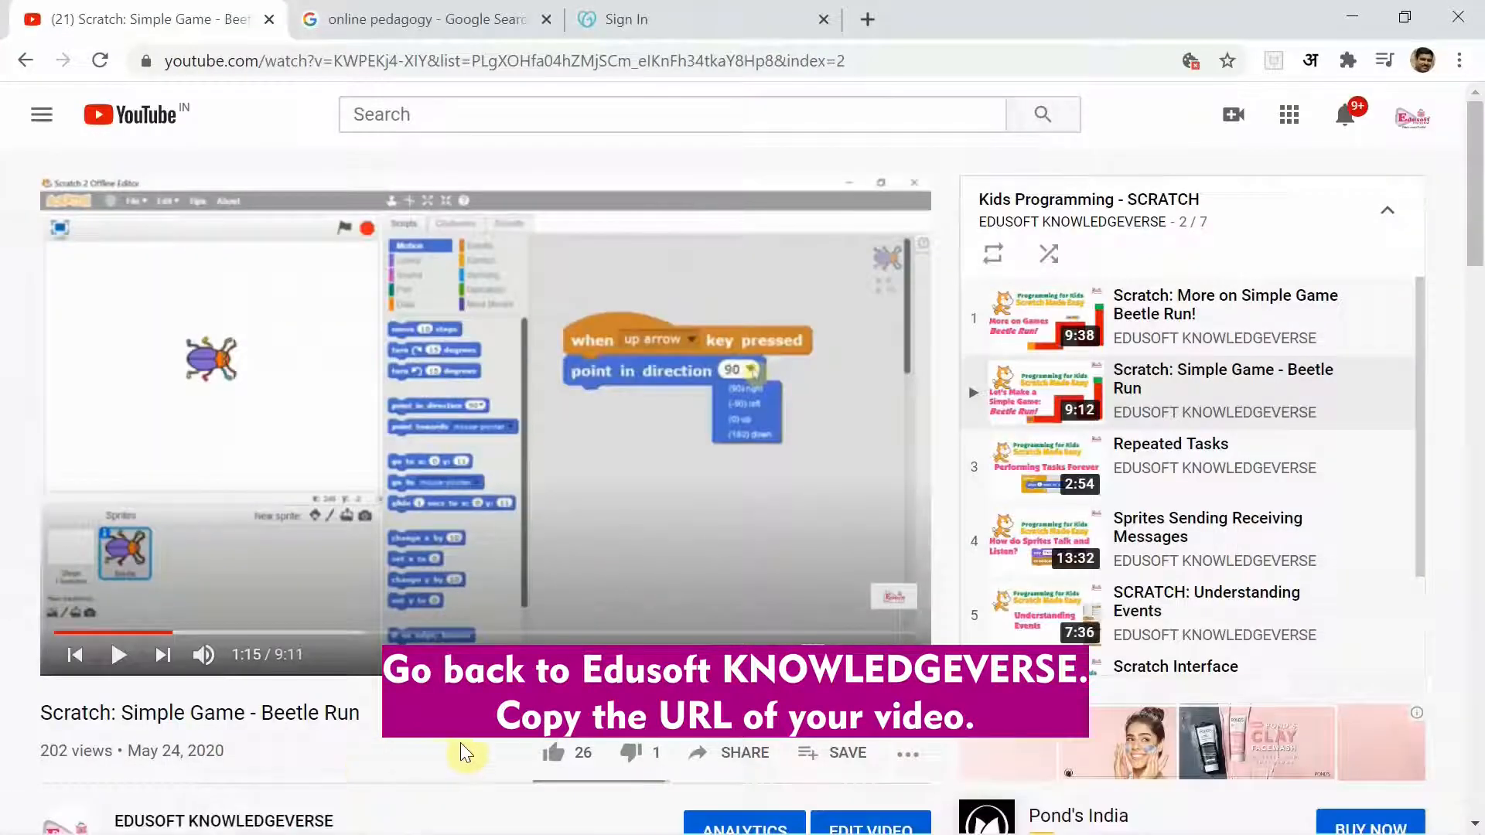
{"action": "left_click", "coordinate": [696, 758]}
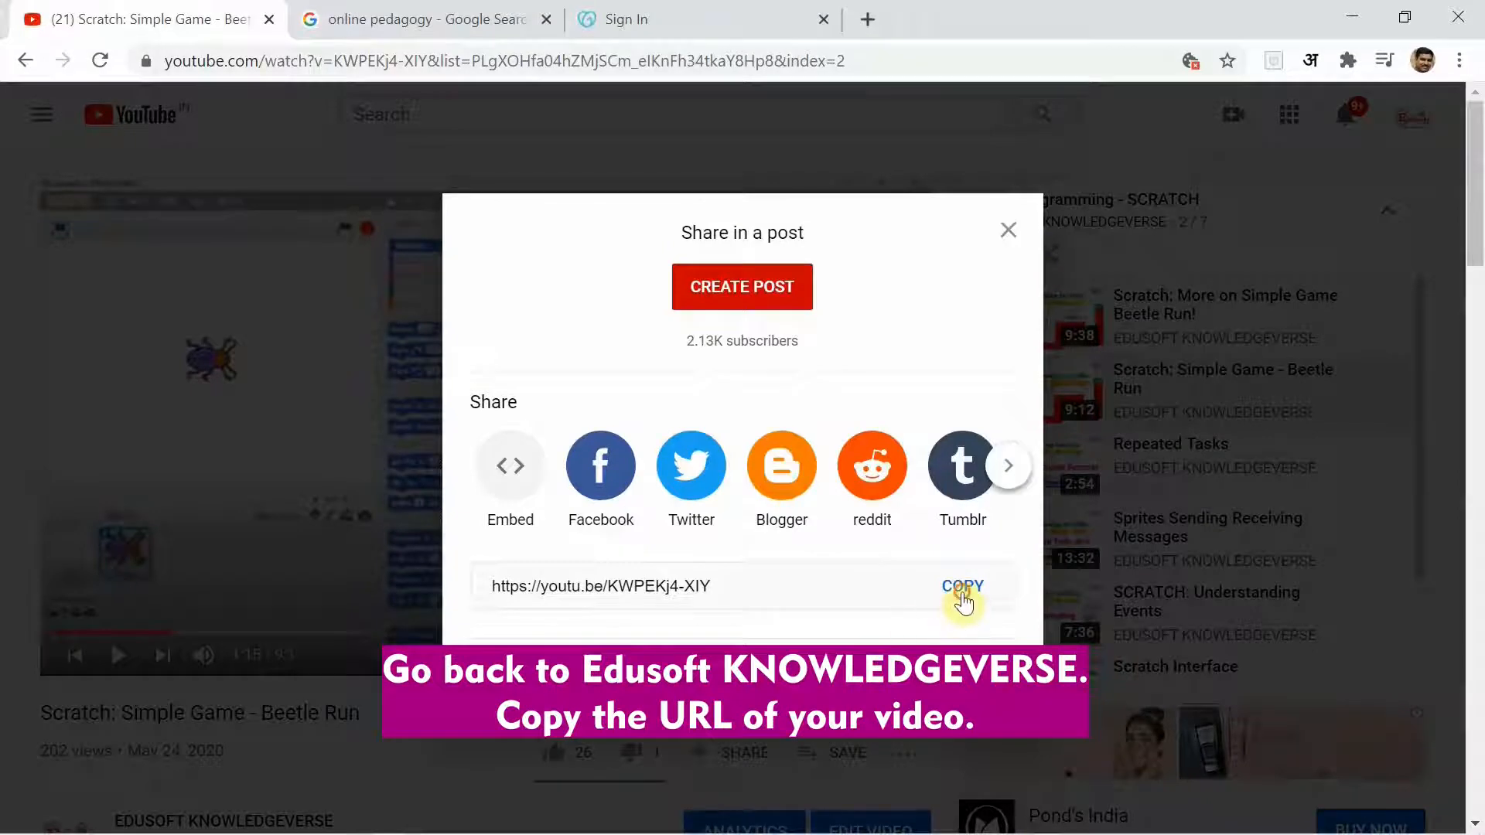
{"action": "left_click", "coordinate": [963, 588]}
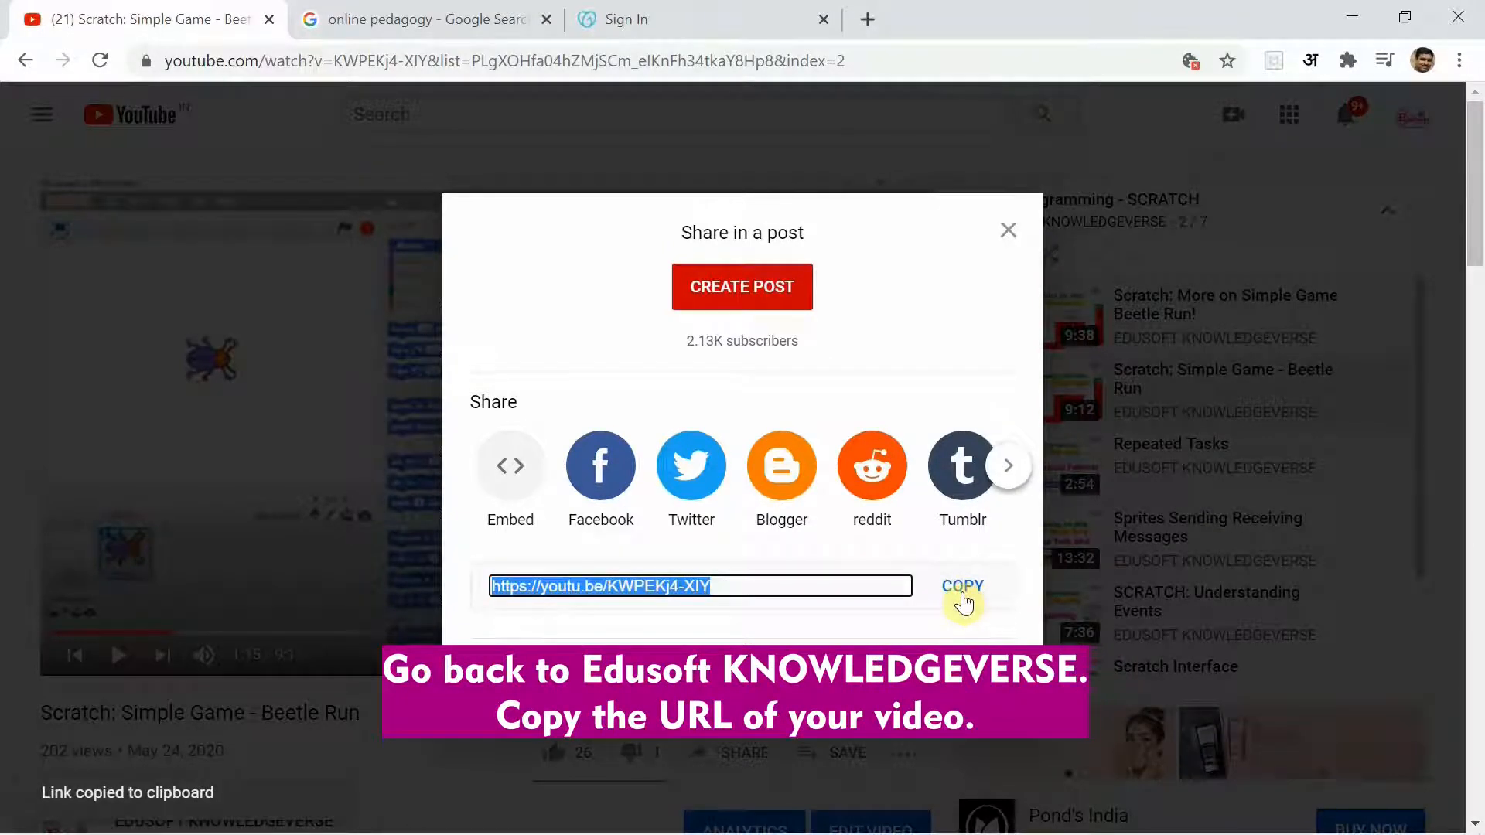
{"action": "left_click", "coordinate": [1008, 231]}
{"action": "left_click", "coordinate": [388, 817]}
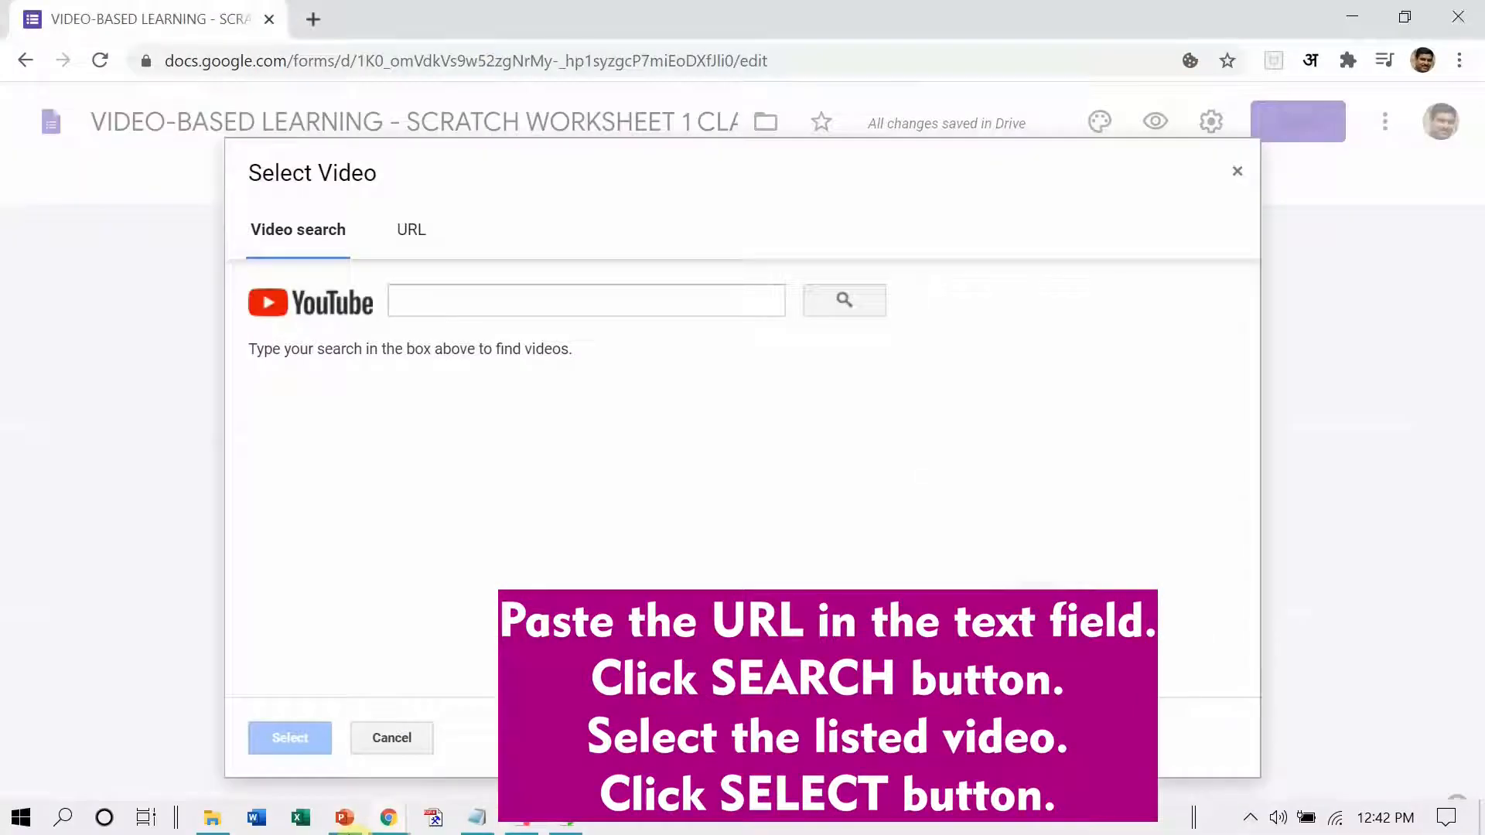
{"action": "left_click", "coordinate": [431, 304]}
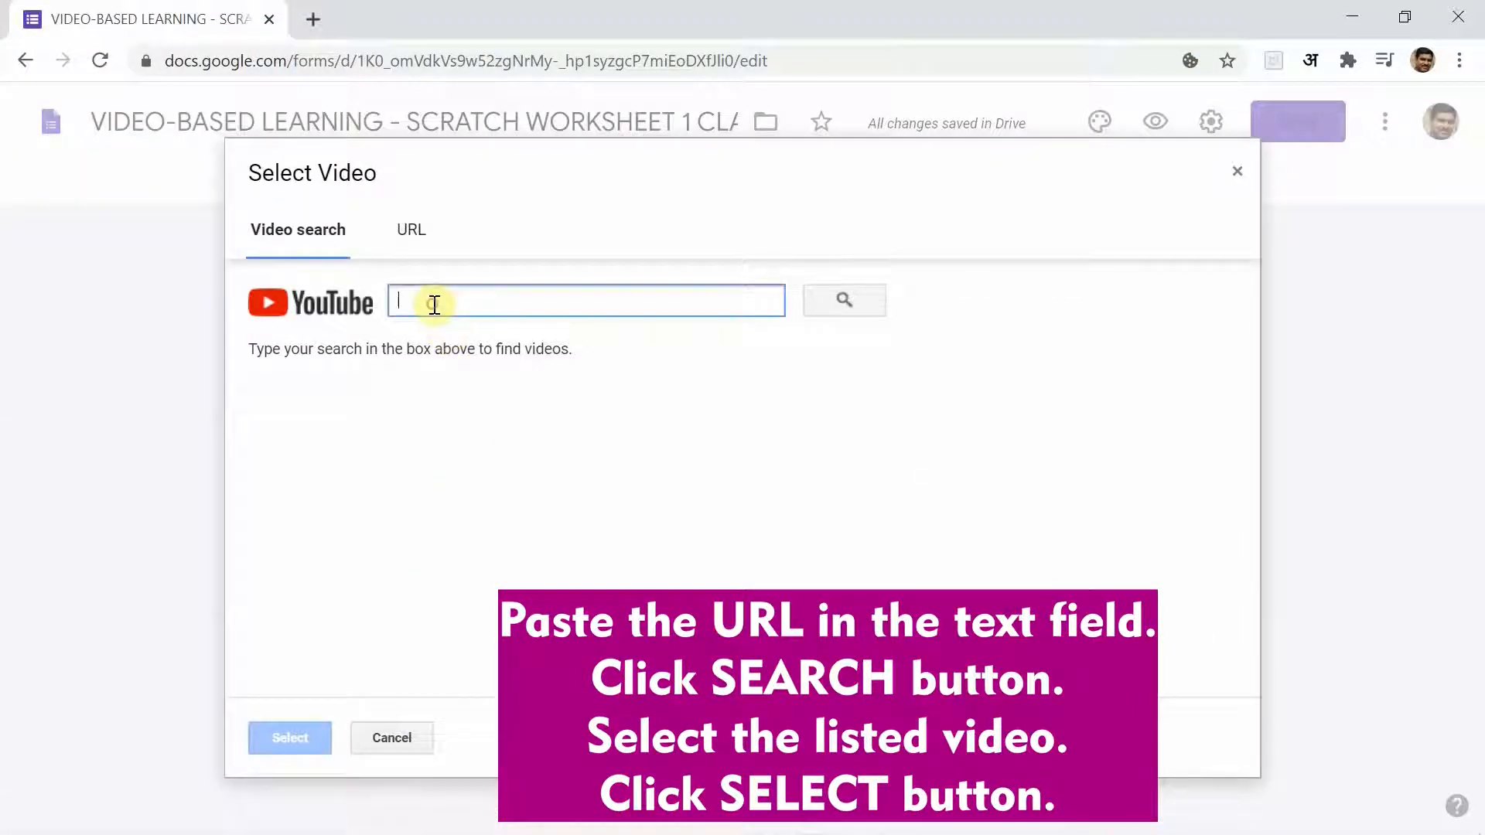
{"action": "key", "text": "ctrl+v"}
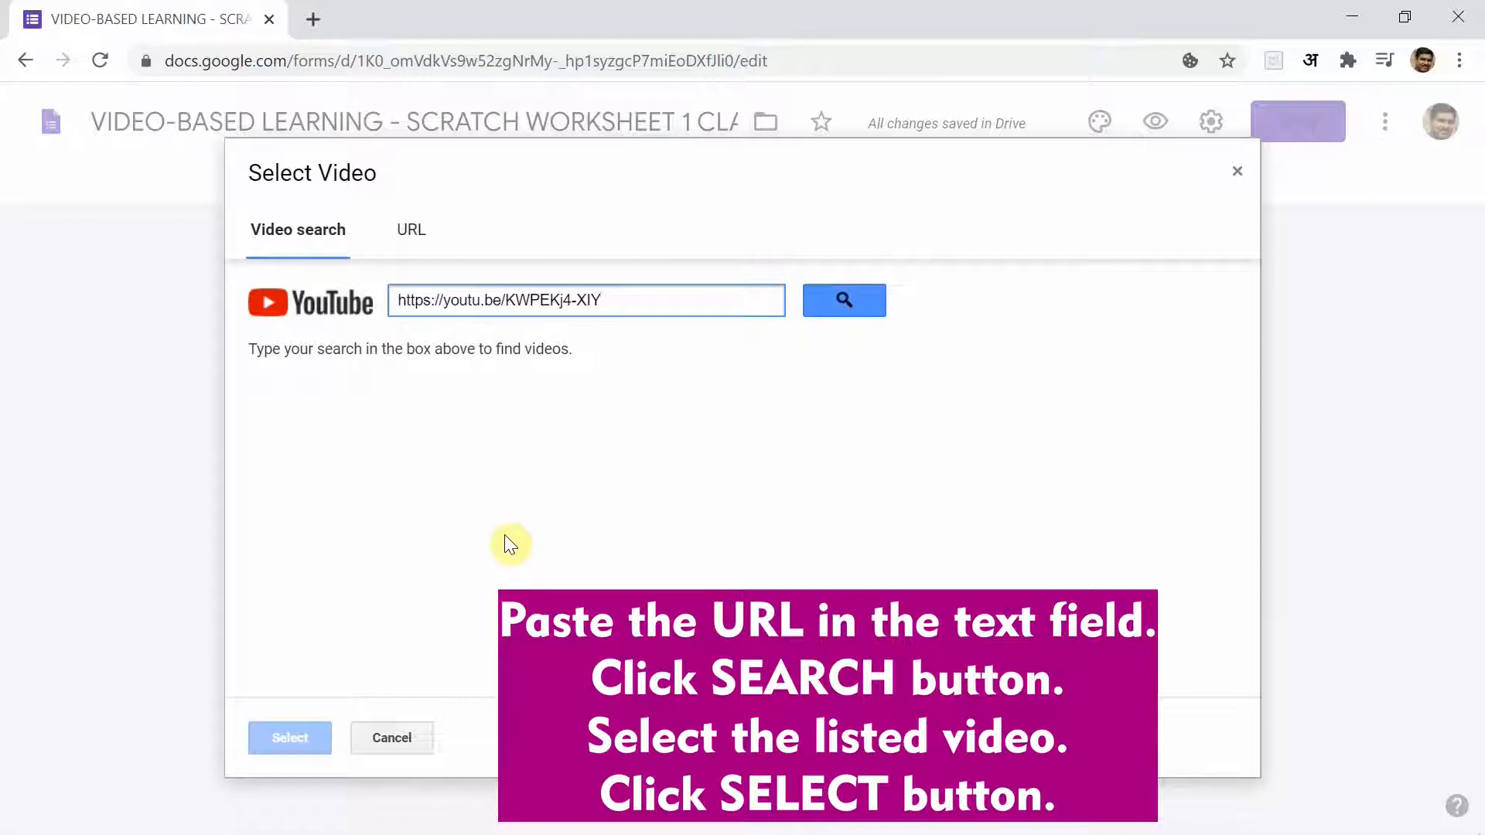
{"action": "left_click", "coordinate": [842, 305]}
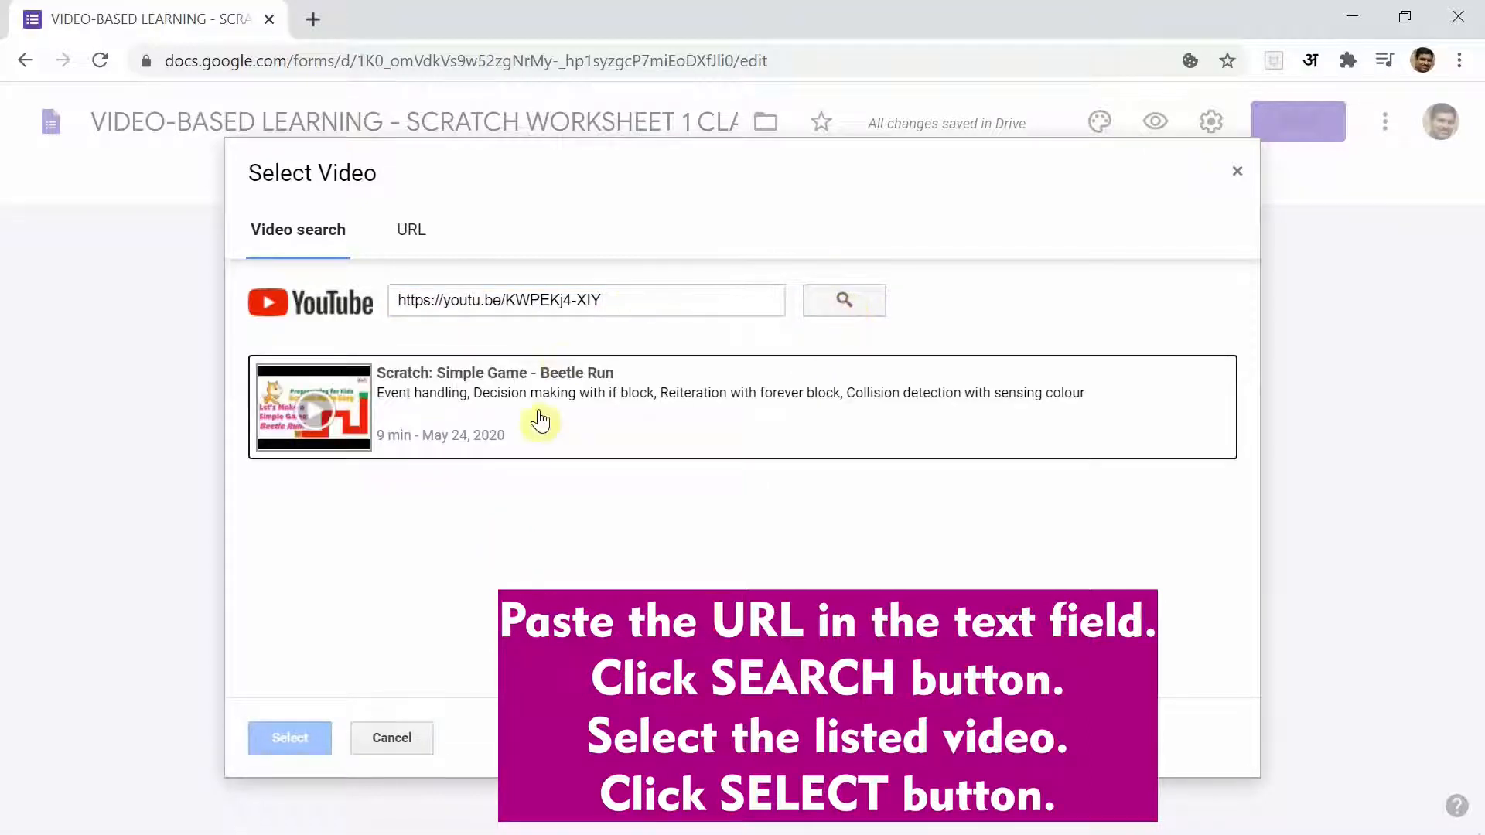
{"action": "left_click", "coordinate": [540, 424]}
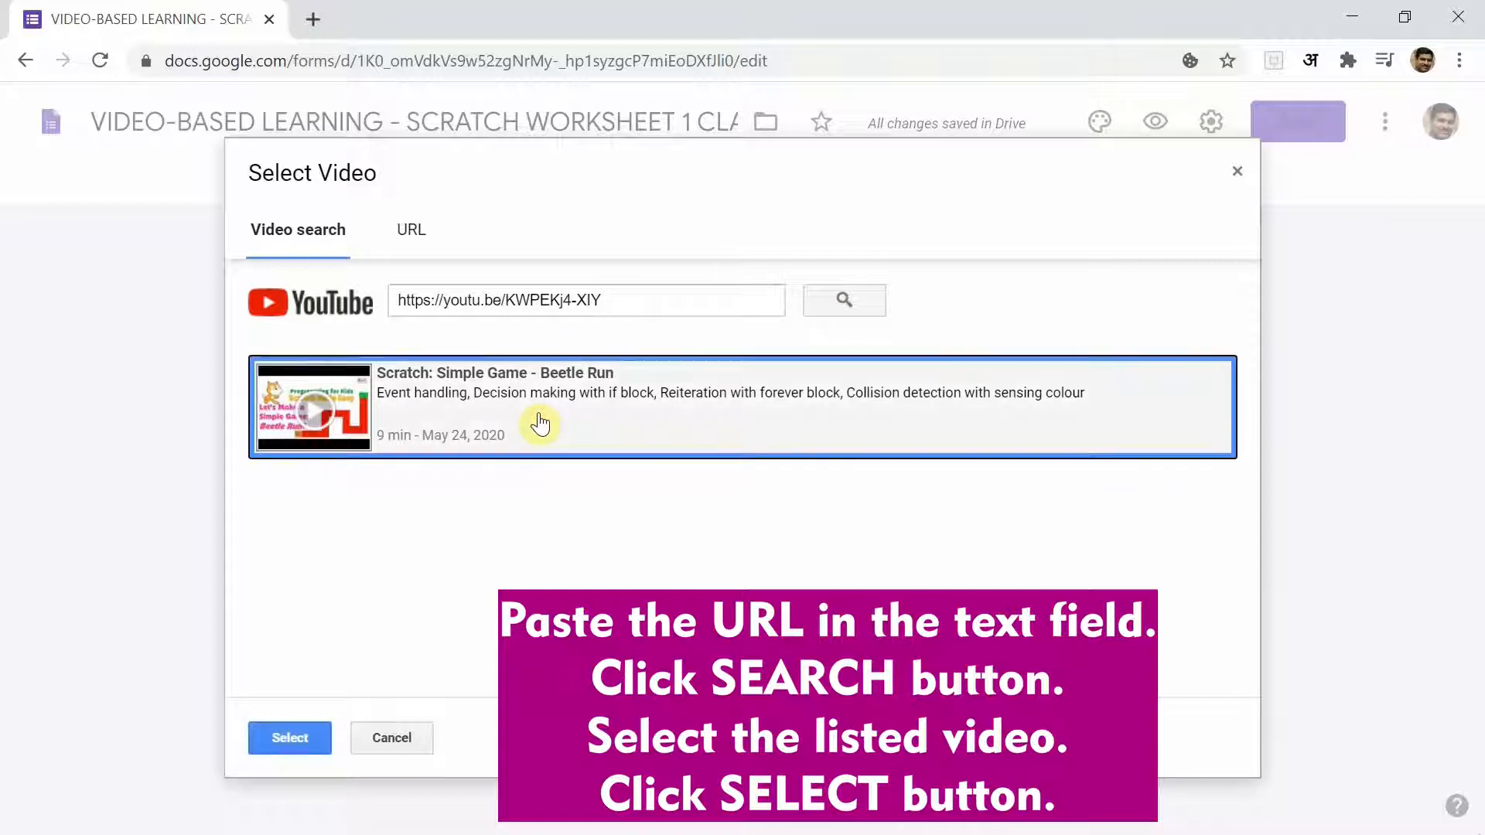
{"action": "left_click", "coordinate": [290, 738]}
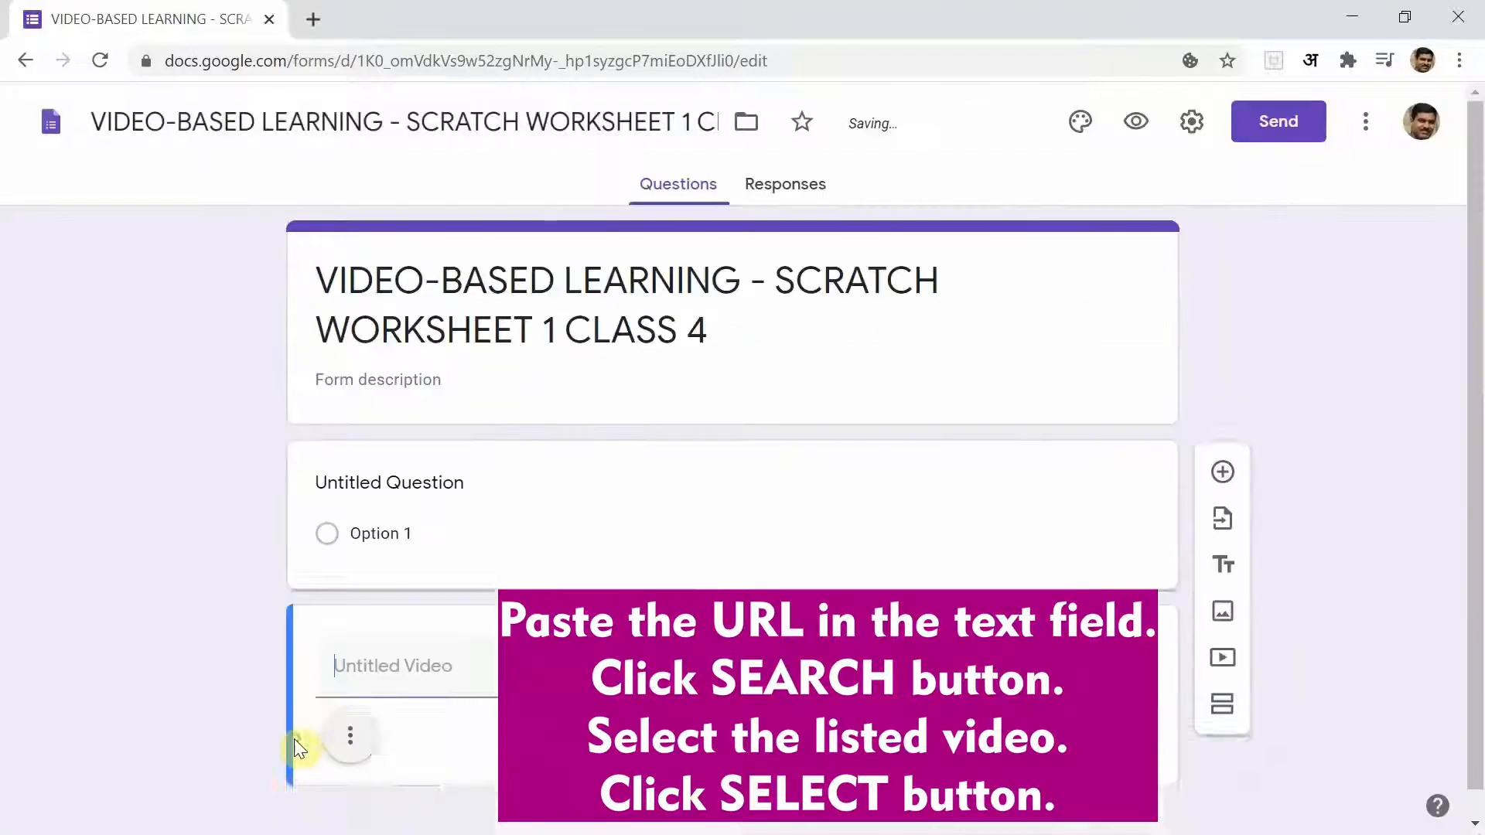
- Title the embedded Beetle Run video "Scratch-1"
{"action": "left_click", "coordinate": [1475, 825]}
{"action": "left_click", "coordinate": [1475, 824]}
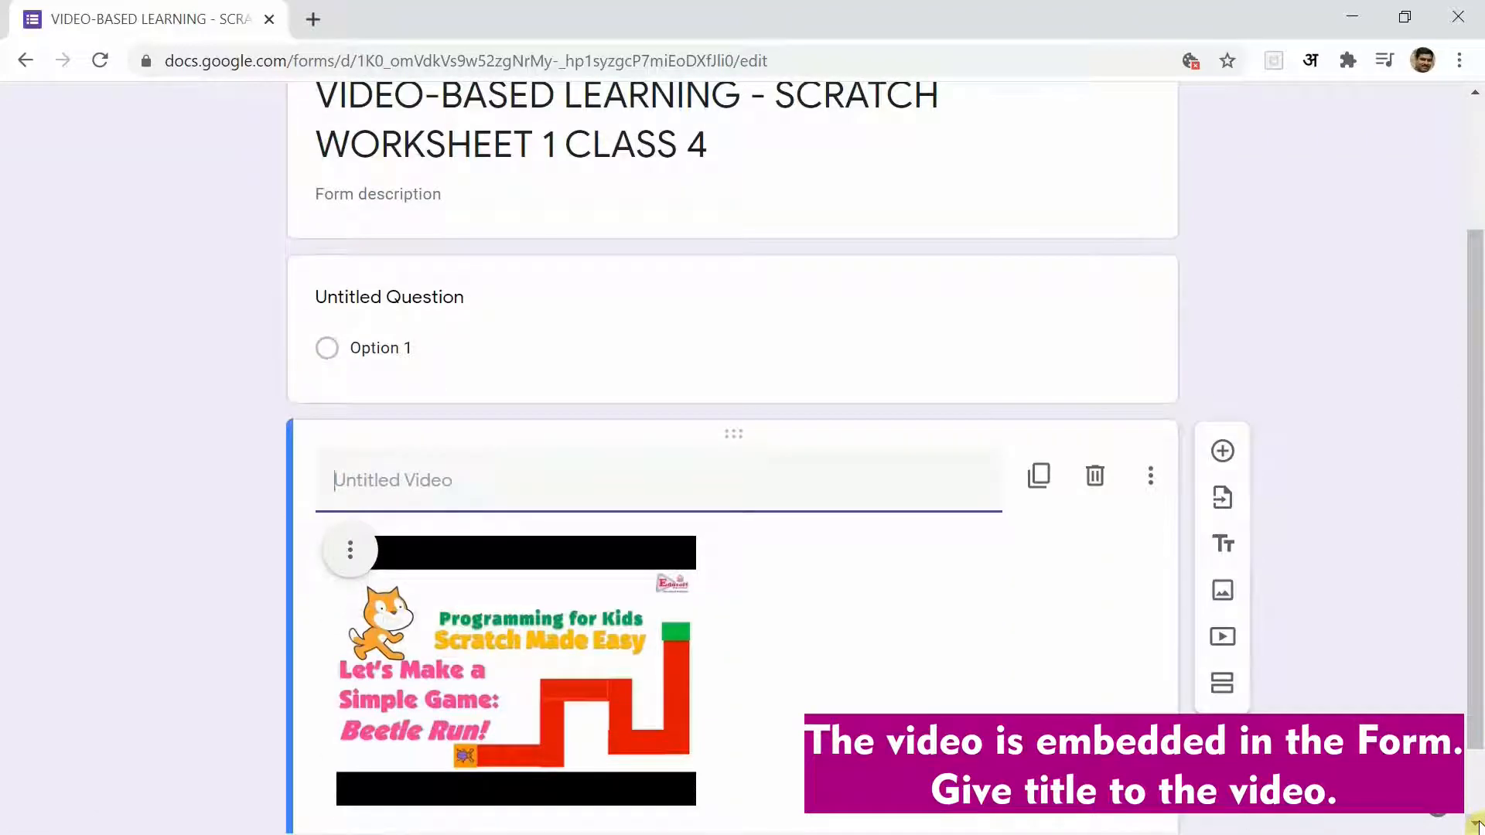
{"action": "type", "text": "Scrat"}
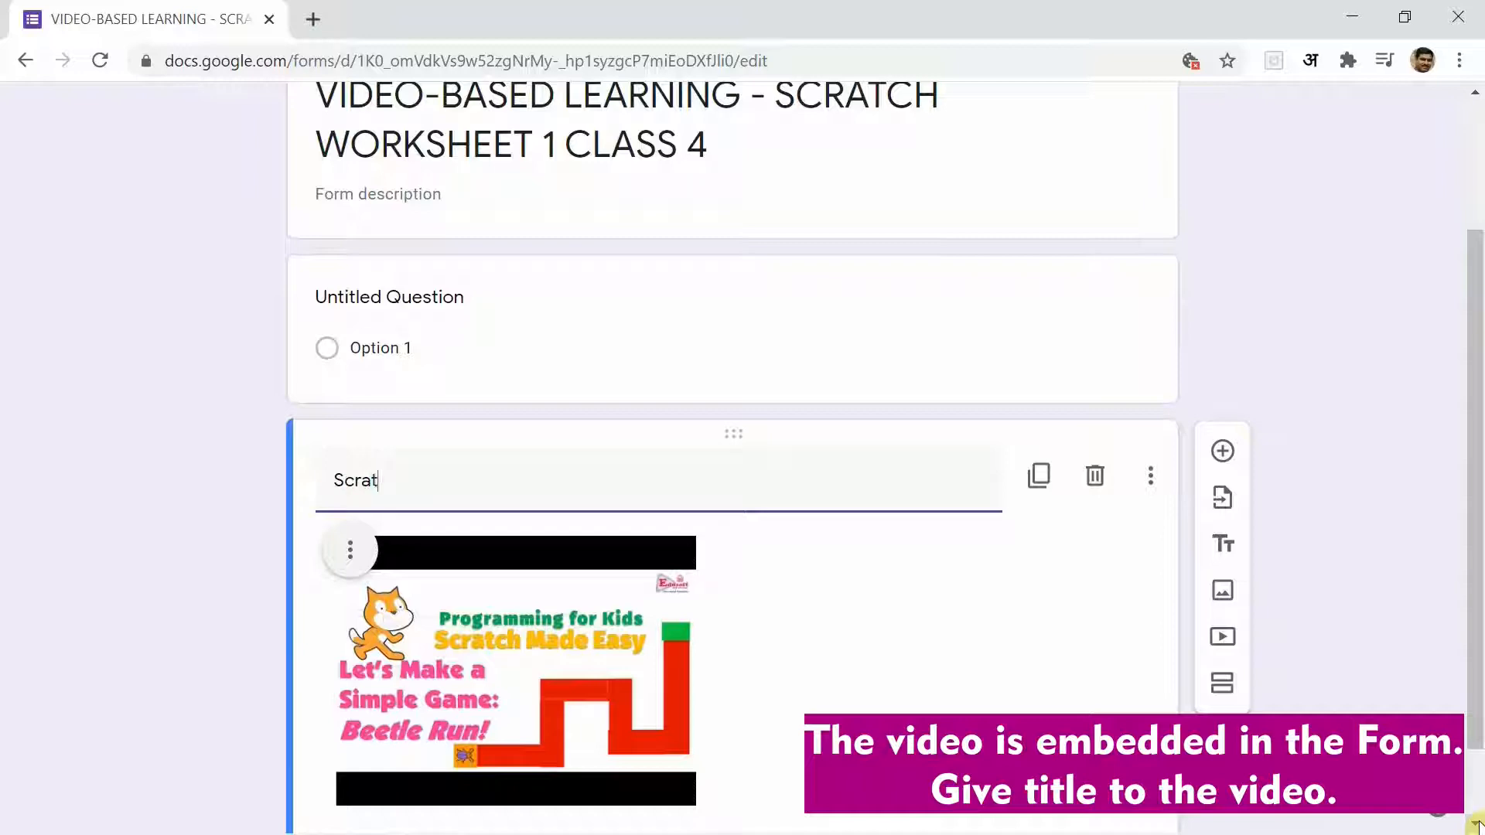
{"action": "type", "text": "ch-1"}
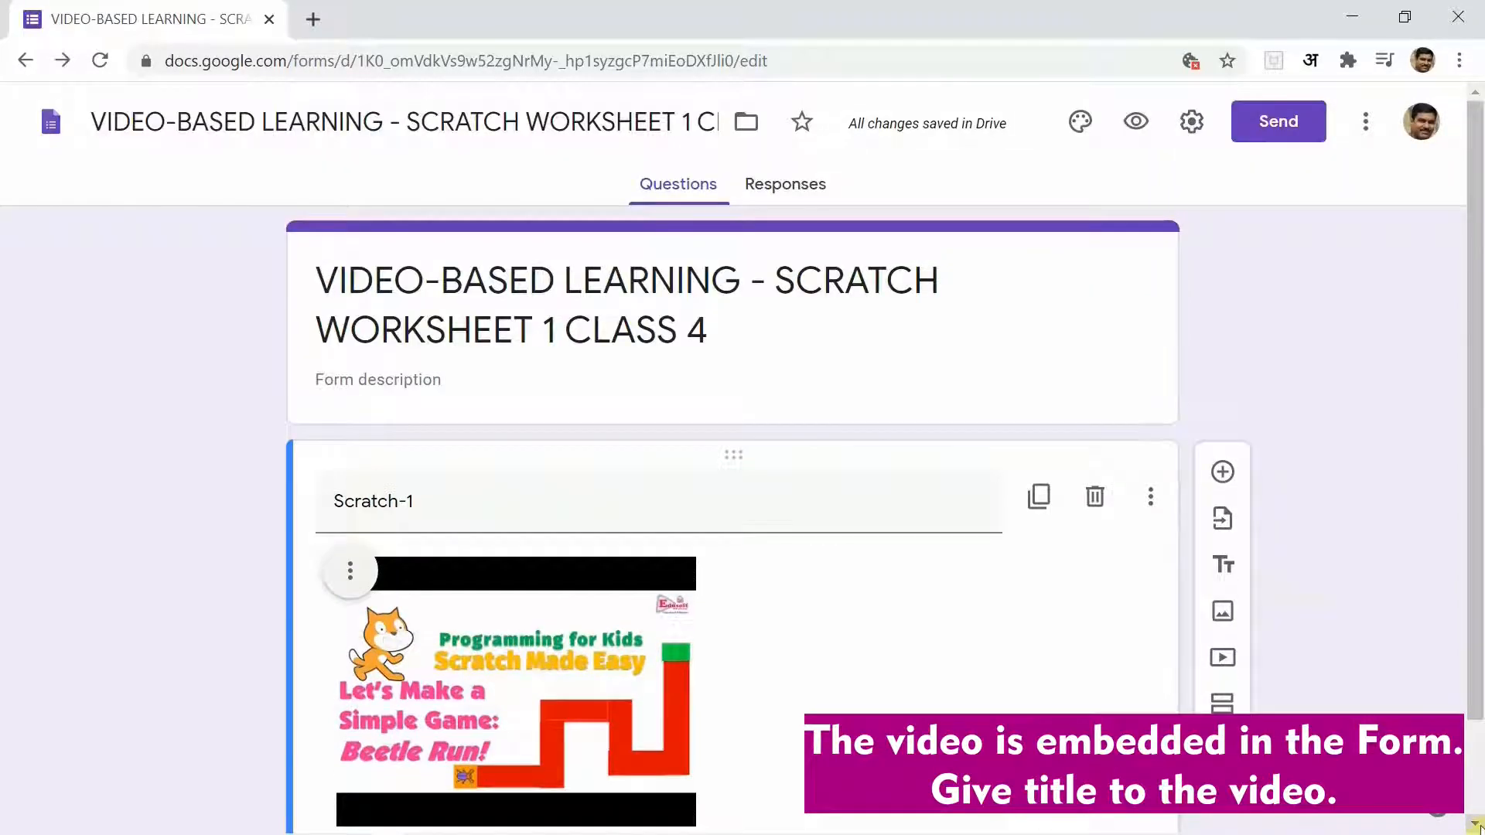
- Add a new multiple choice question below the Scratch-1 video
{"action": "left_click", "coordinate": [1475, 824]}
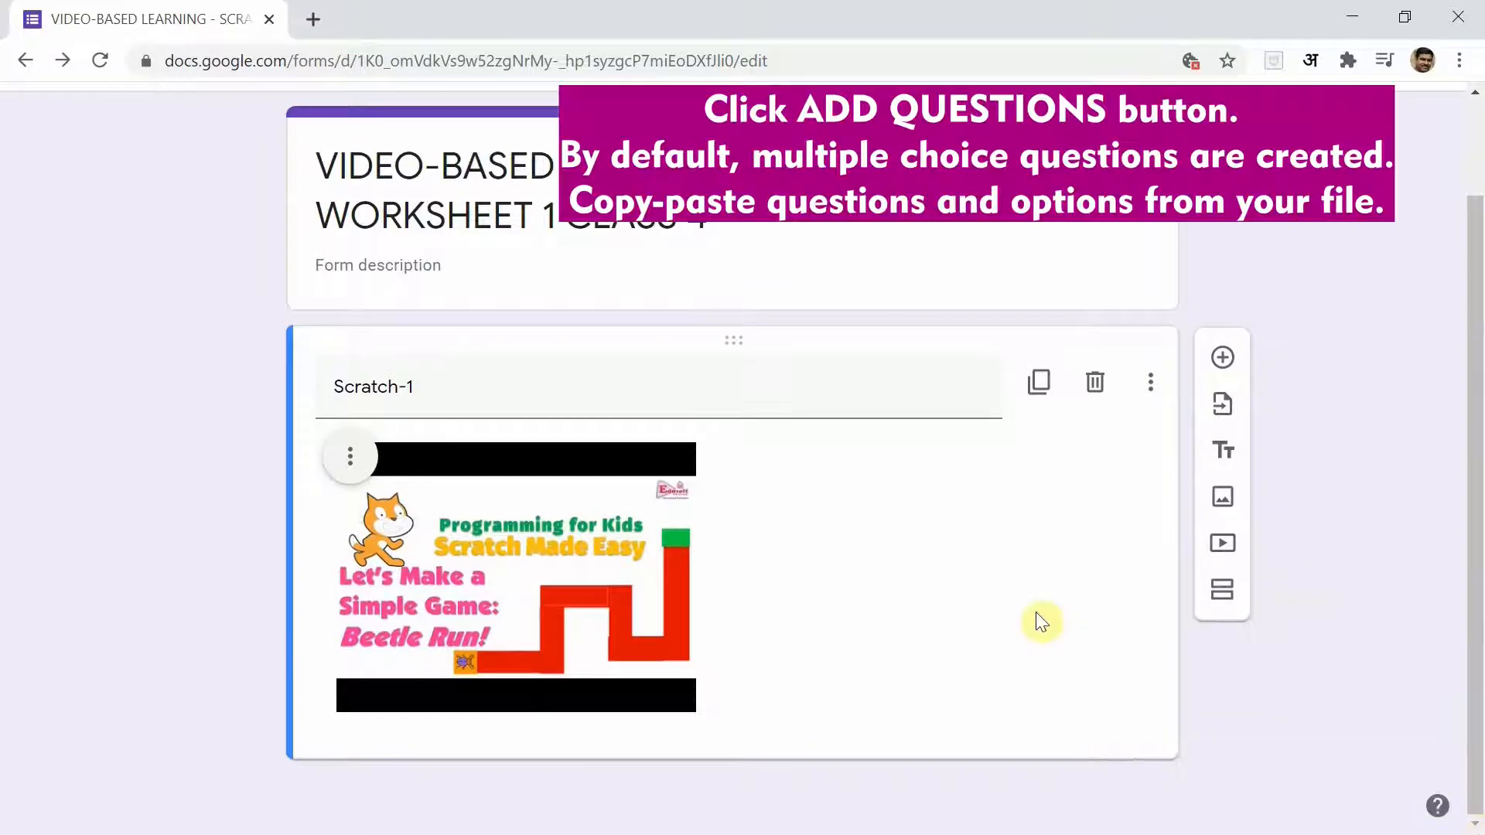
{"action": "left_click", "coordinate": [1223, 361]}
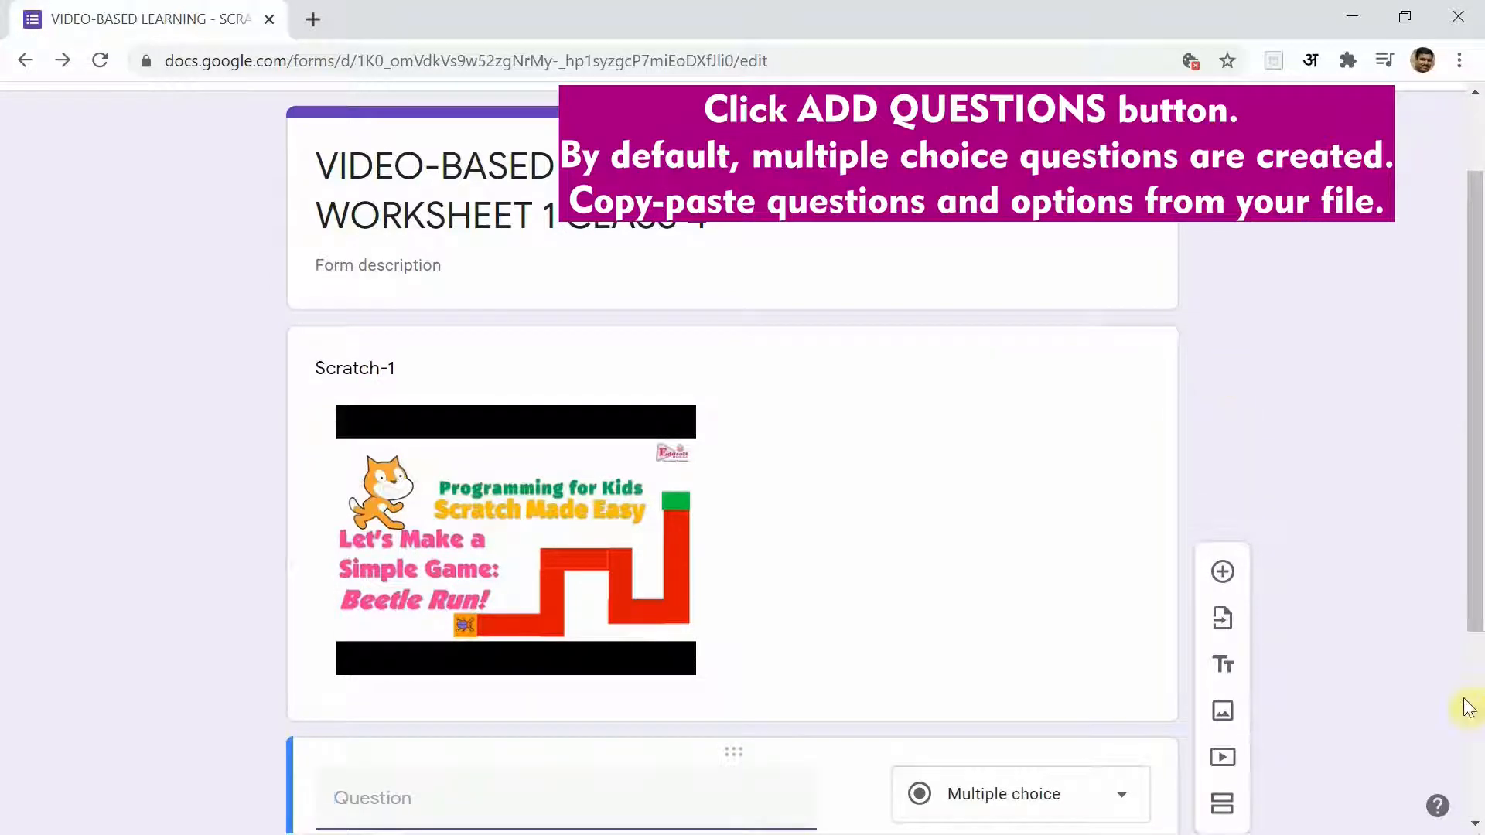
{"action": "left_click", "coordinate": [1475, 825]}
{"action": "left_click", "coordinate": [1474, 824]}
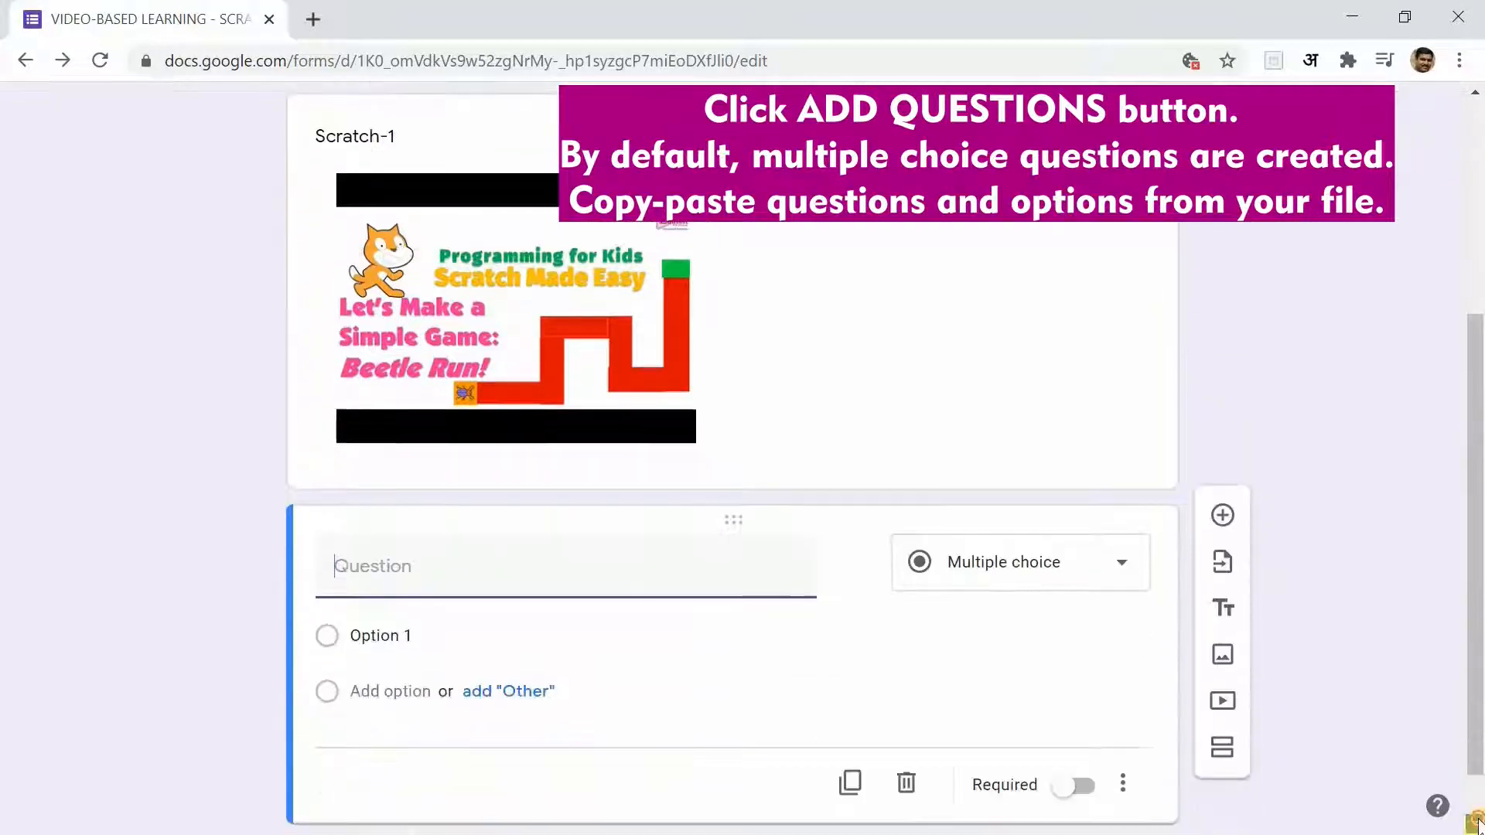
{"action": "left_click", "coordinate": [1475, 824]}
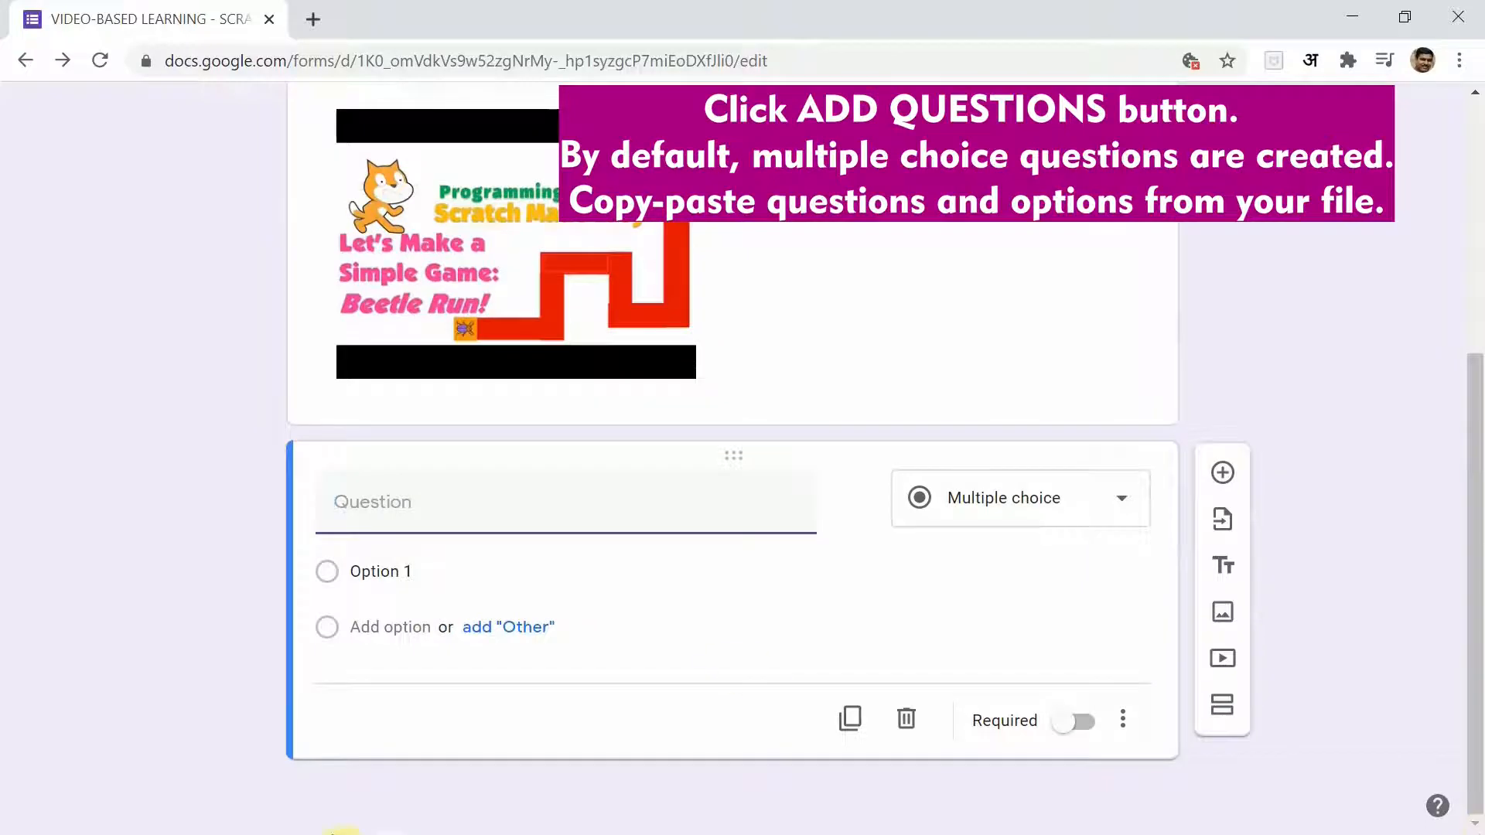
- Copy "To which category of blocks does "touching color" block belong to?" from Notepad into the new question's text in the form
{"action": "left_click", "coordinate": [488, 830]}
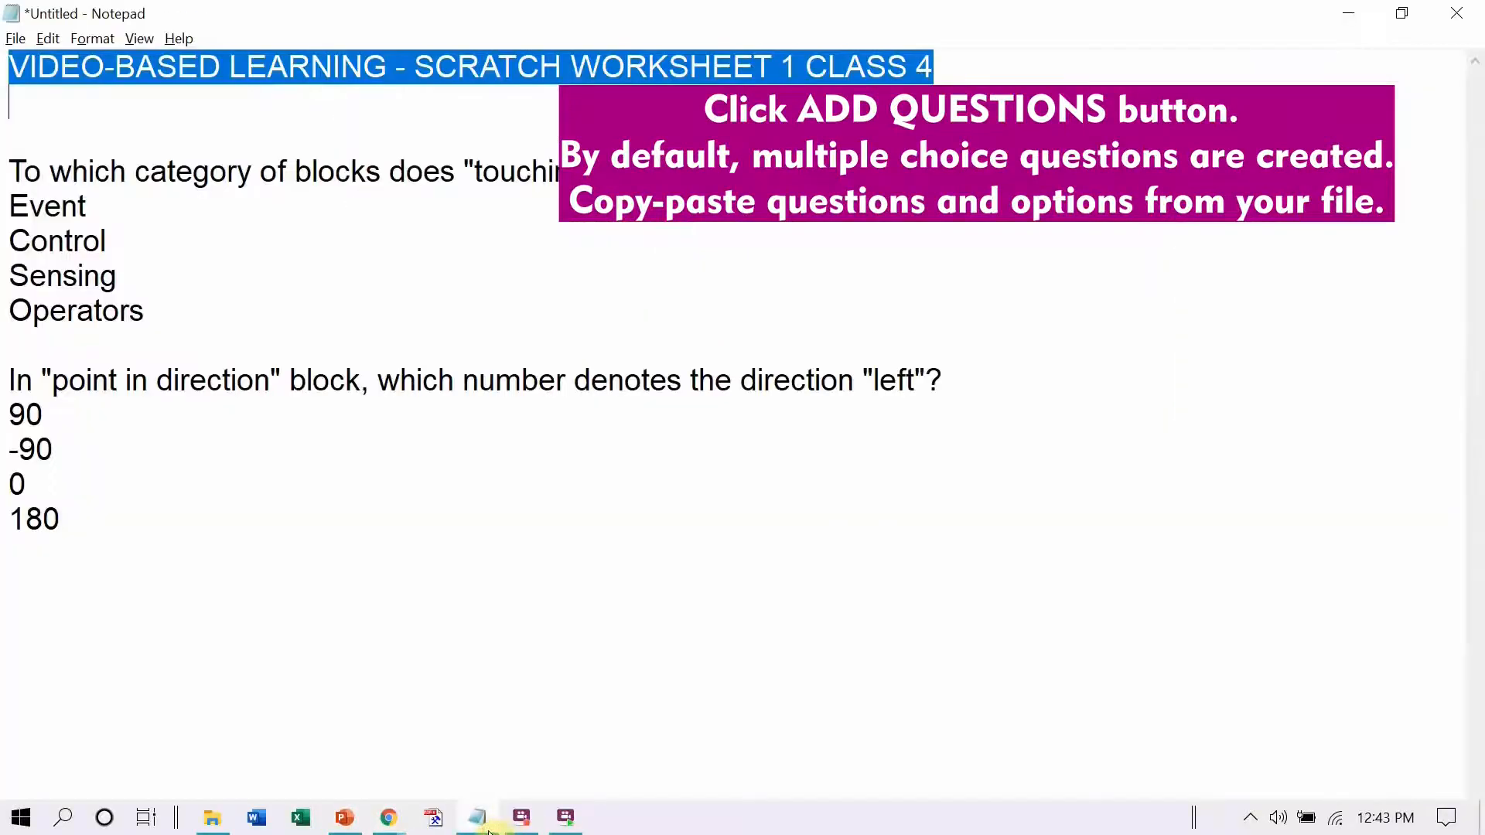
{"action": "left_click_drag", "start_coordinate": [11, 169], "coordinate": [851, 171]}
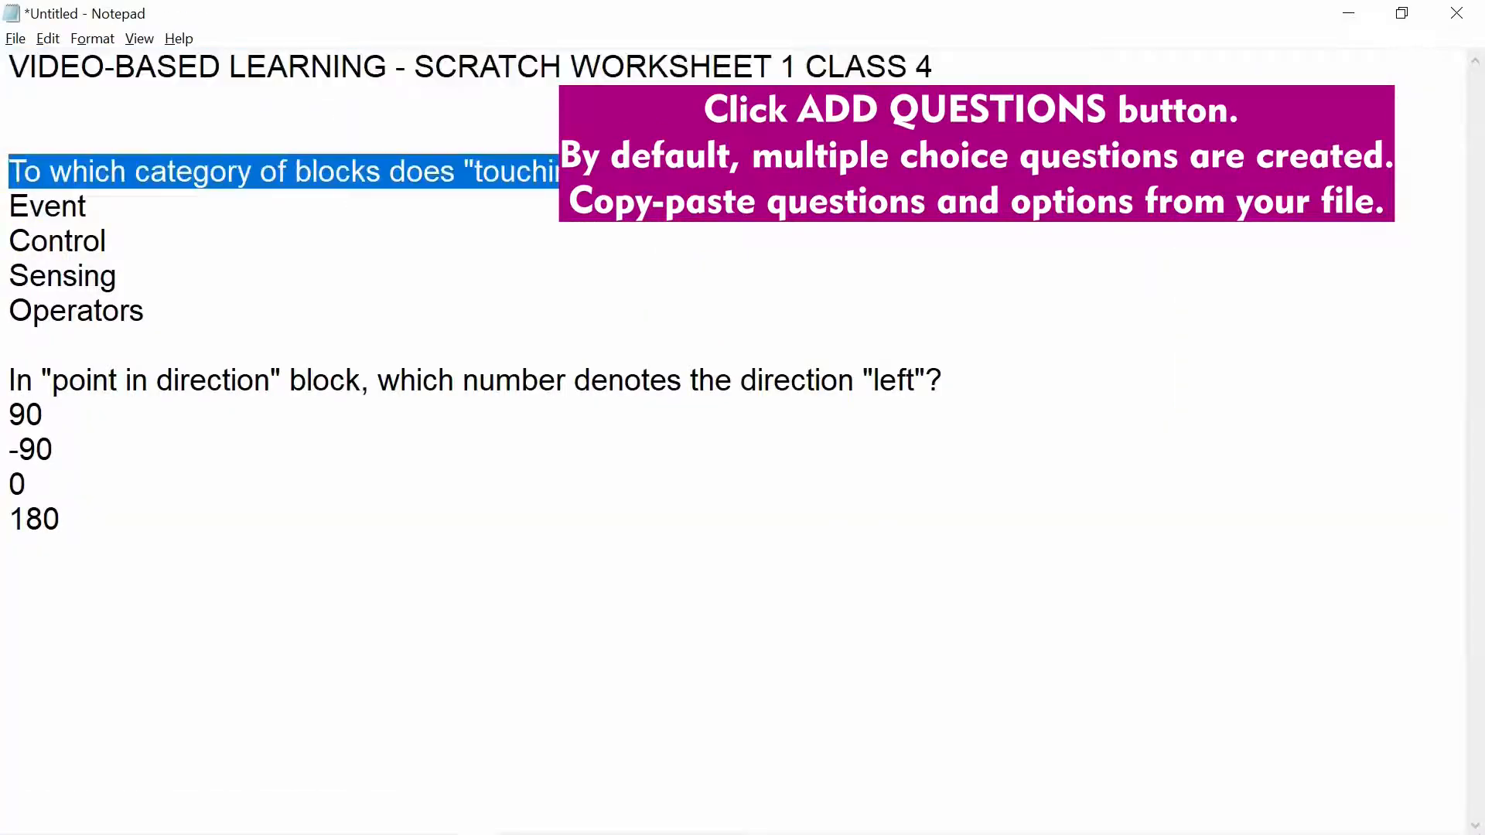
{"action": "key", "text": "alt+Tab"}
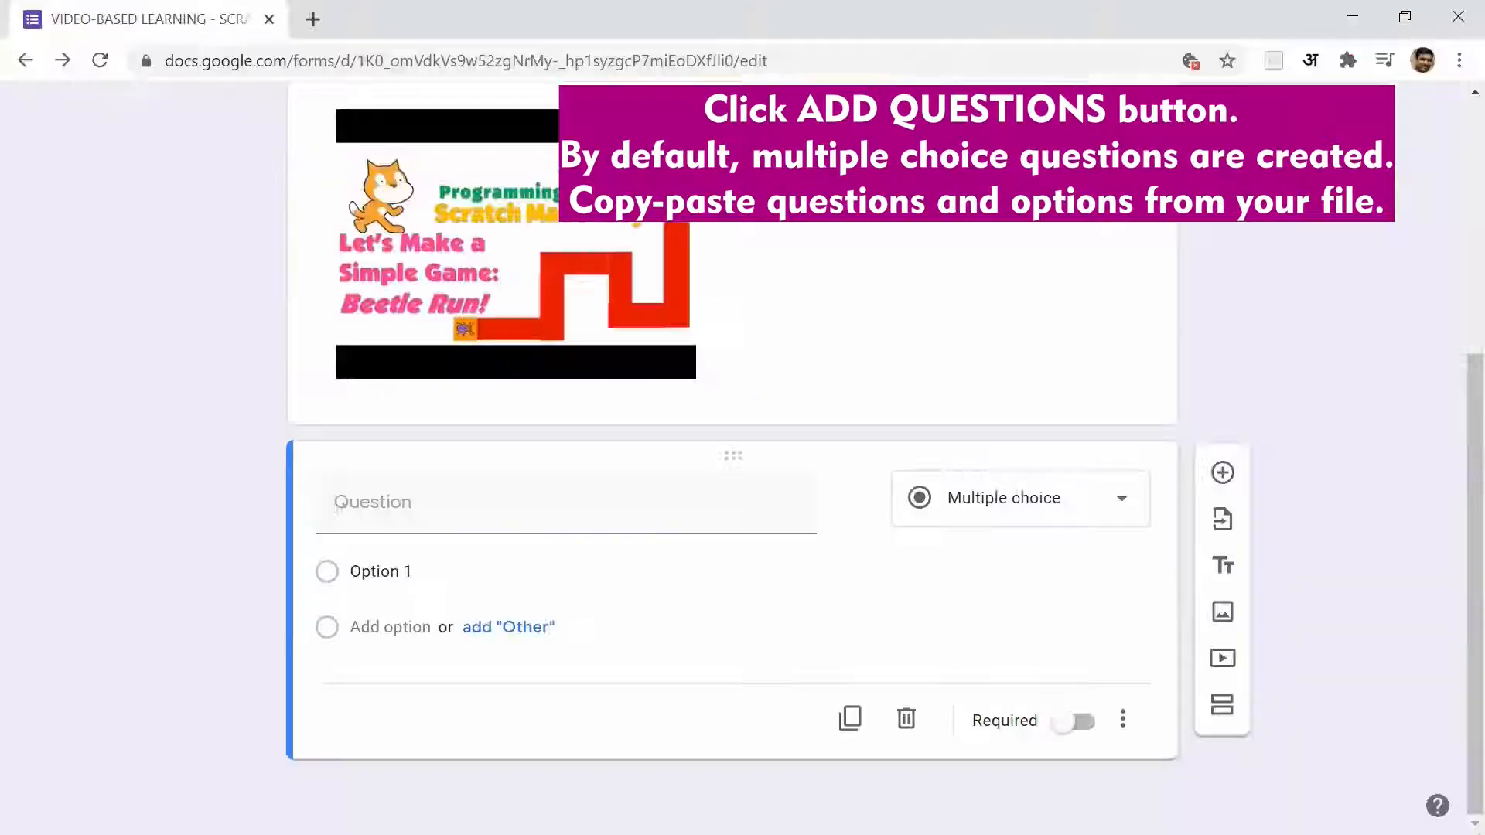
{"action": "key", "text": "ctrl+v"}
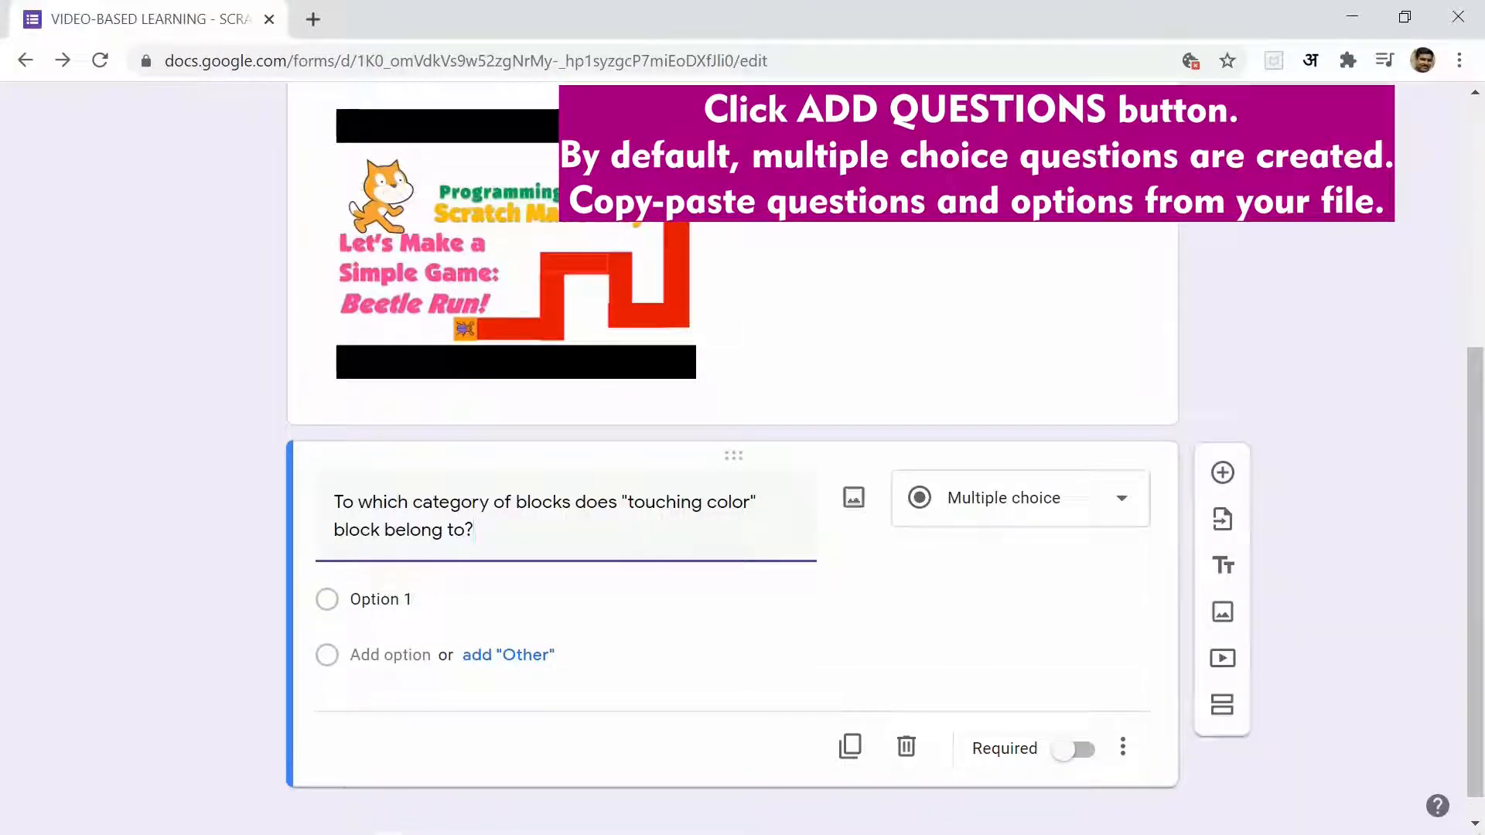
- Copy the options Event, Control, Sensing and Operators from Notepad into the "touching color" question and make the question required
{"action": "key", "text": "Tab"}
{"action": "key", "text": "Tab"}
{"action": "key", "text": "Tab"}
{"action": "key", "text": "alt+Tab"}
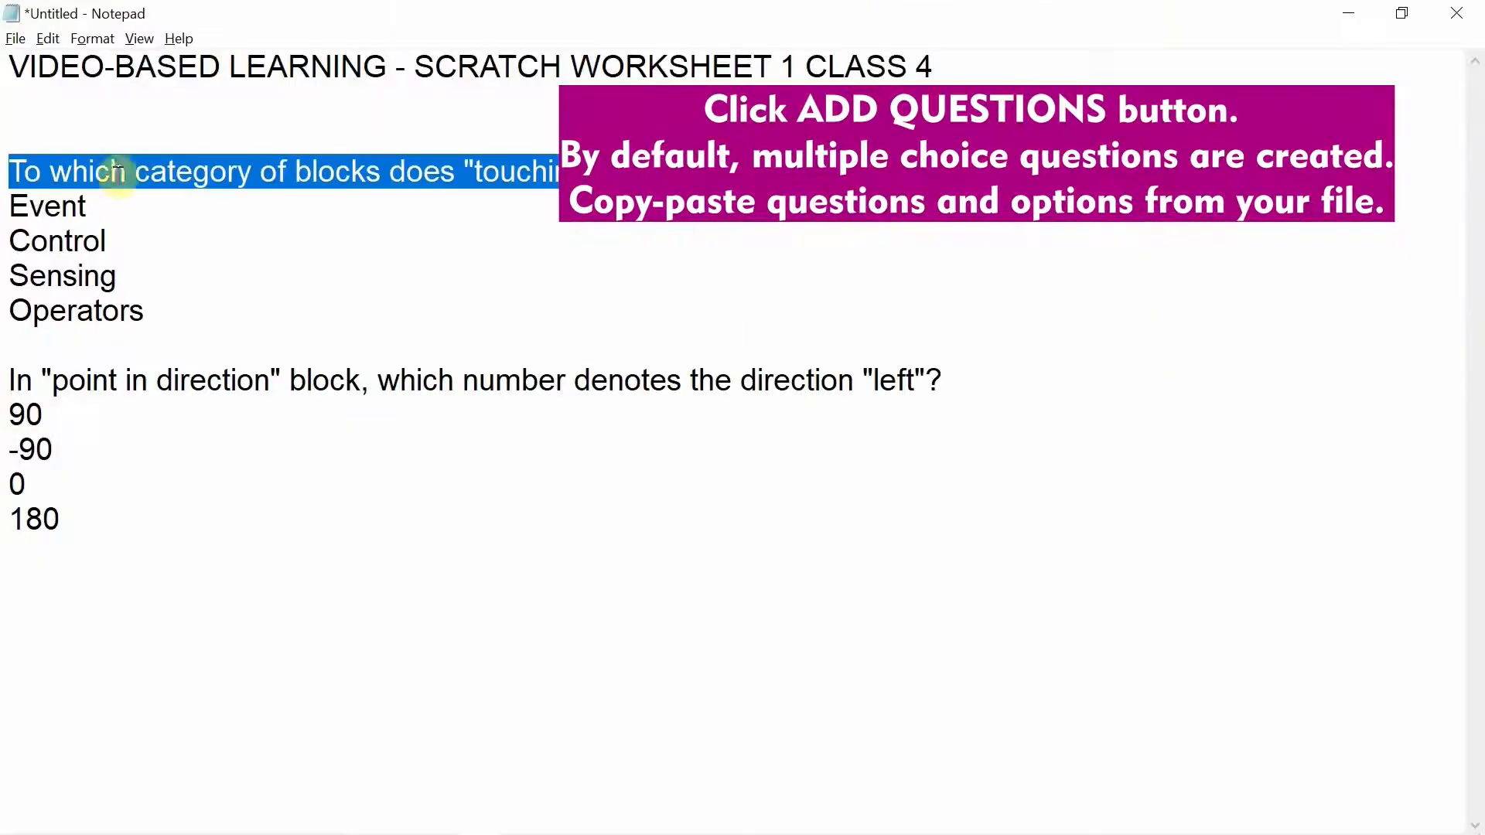
{"action": "double_click", "coordinate": [68, 206]}
{"action": "key", "text": "ctrl+c"}
{"action": "key", "text": "alt+Tab"}
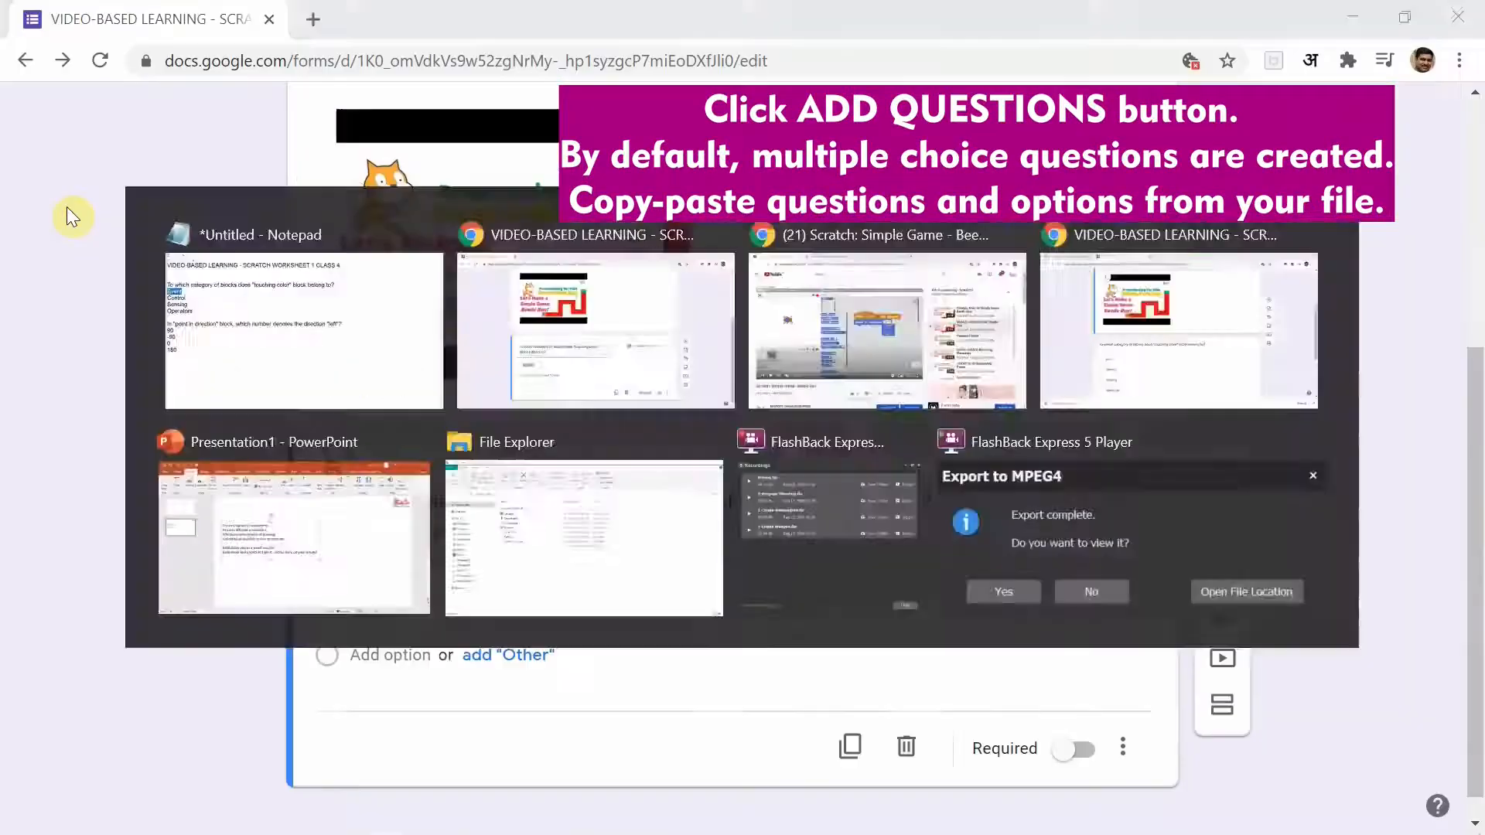
{"action": "key", "text": "ctrl+v"}
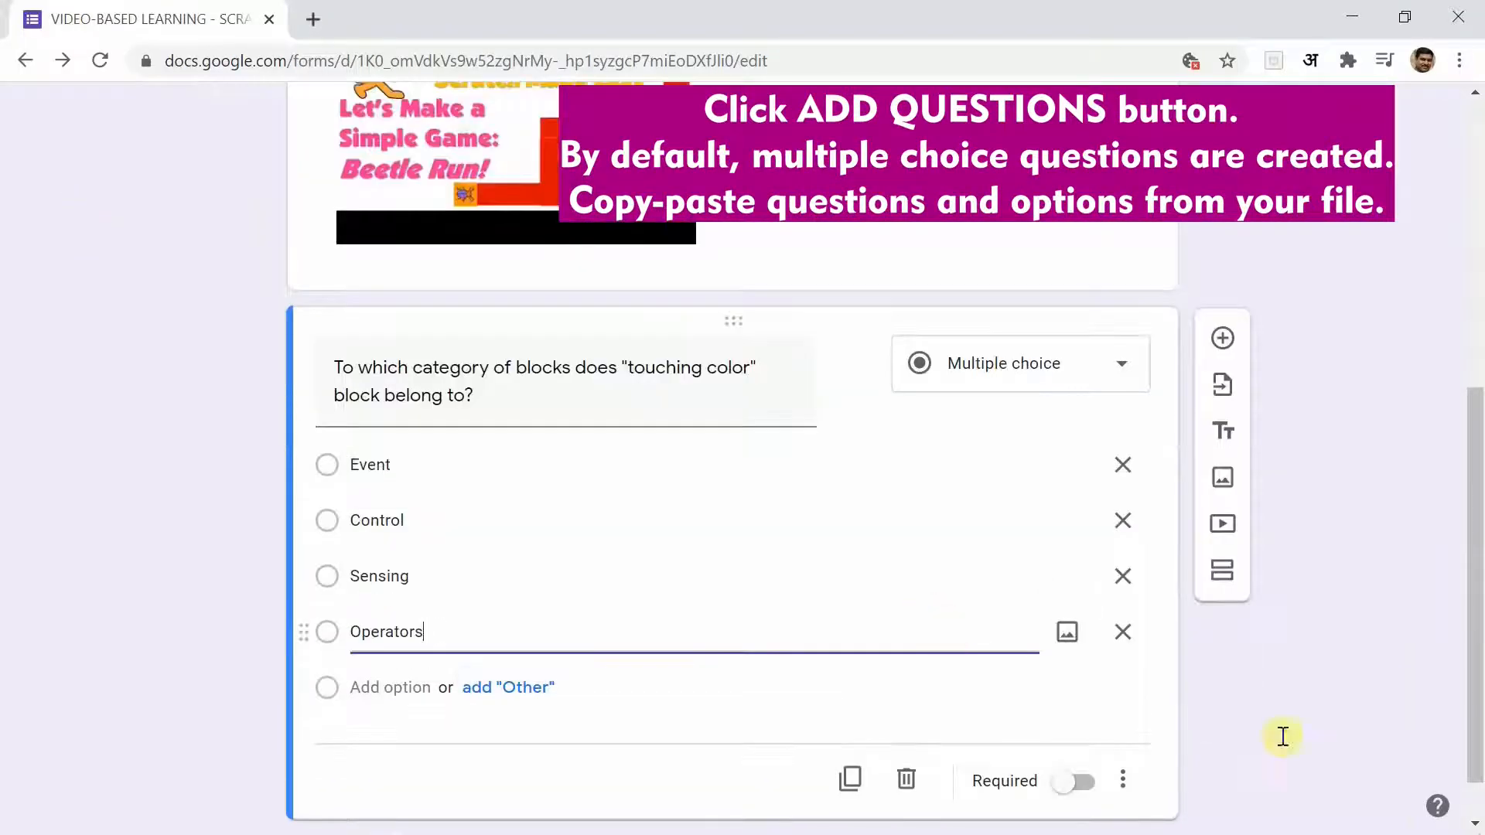
{"action": "scroll", "coordinate": [1476, 824], "scroll_direction": "down", "scroll_amount": 1}
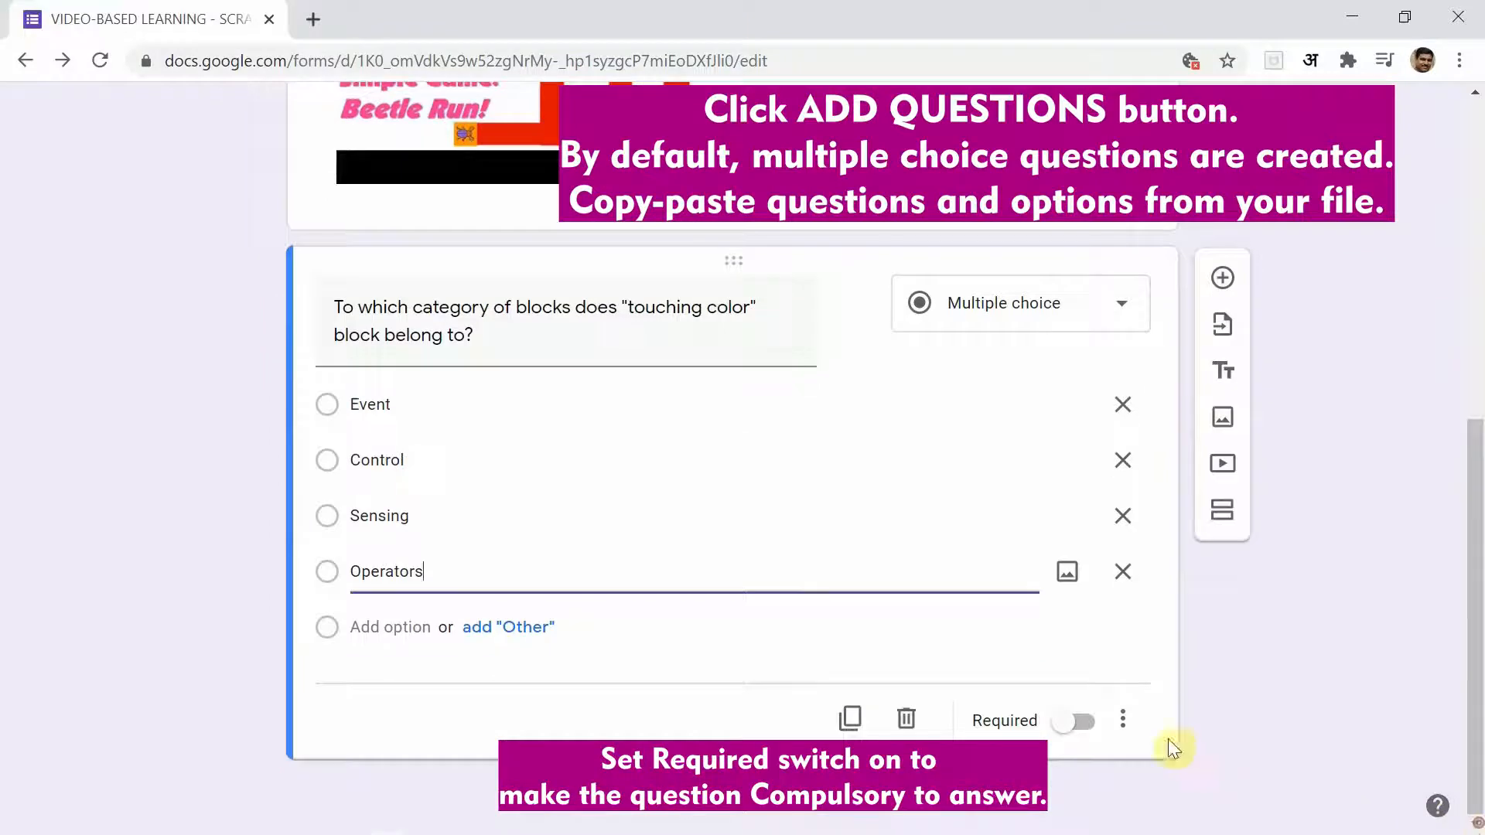
{"action": "left_click", "coordinate": [1086, 733]}
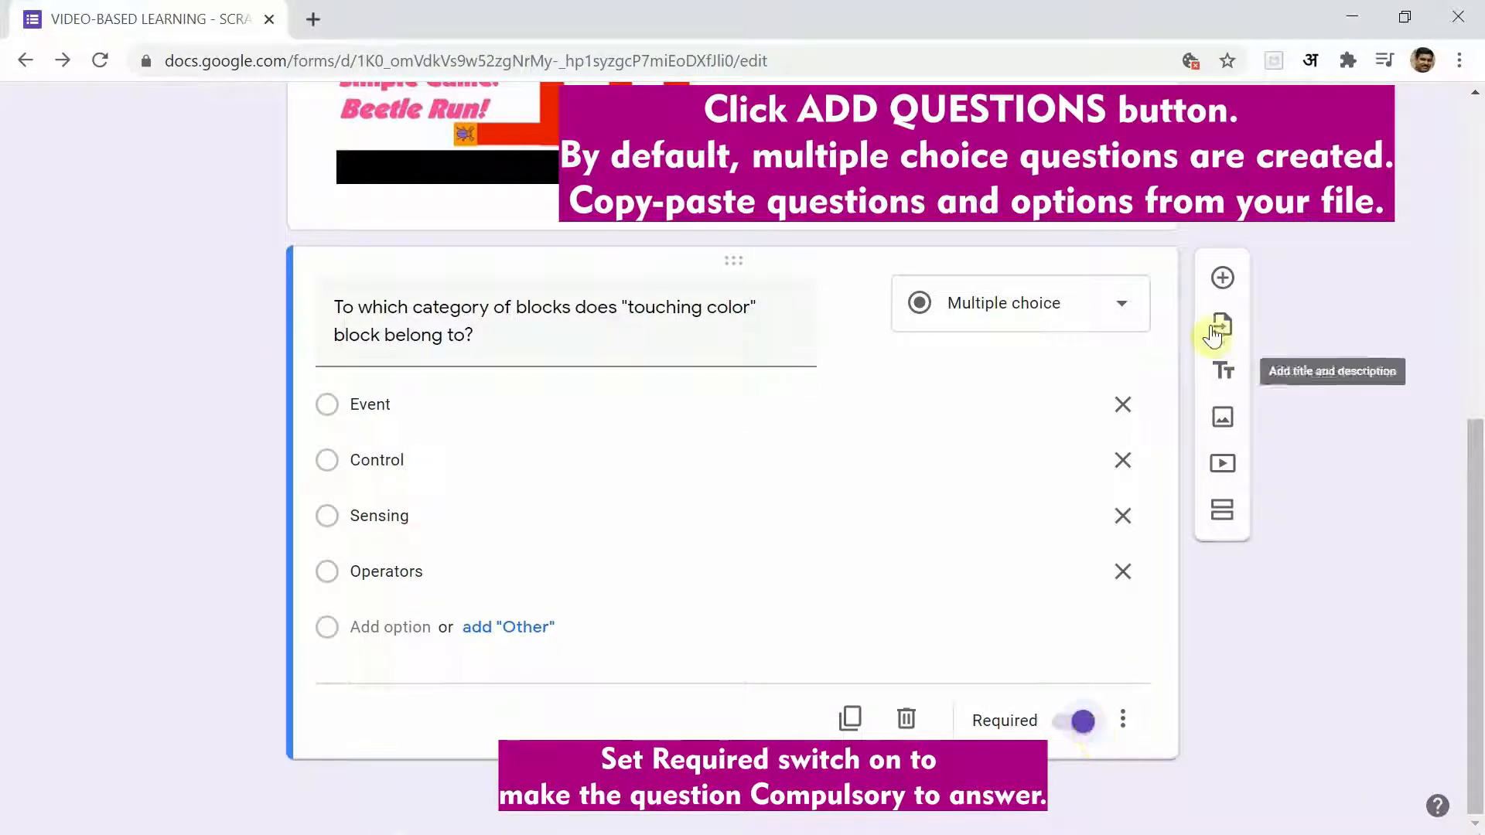
- Add a required multiple choice question "In "point in direction" block, which number denotes the direction "left"?" with options 90, -90, 0 and 180
{"action": "left_click", "coordinate": [1220, 286]}
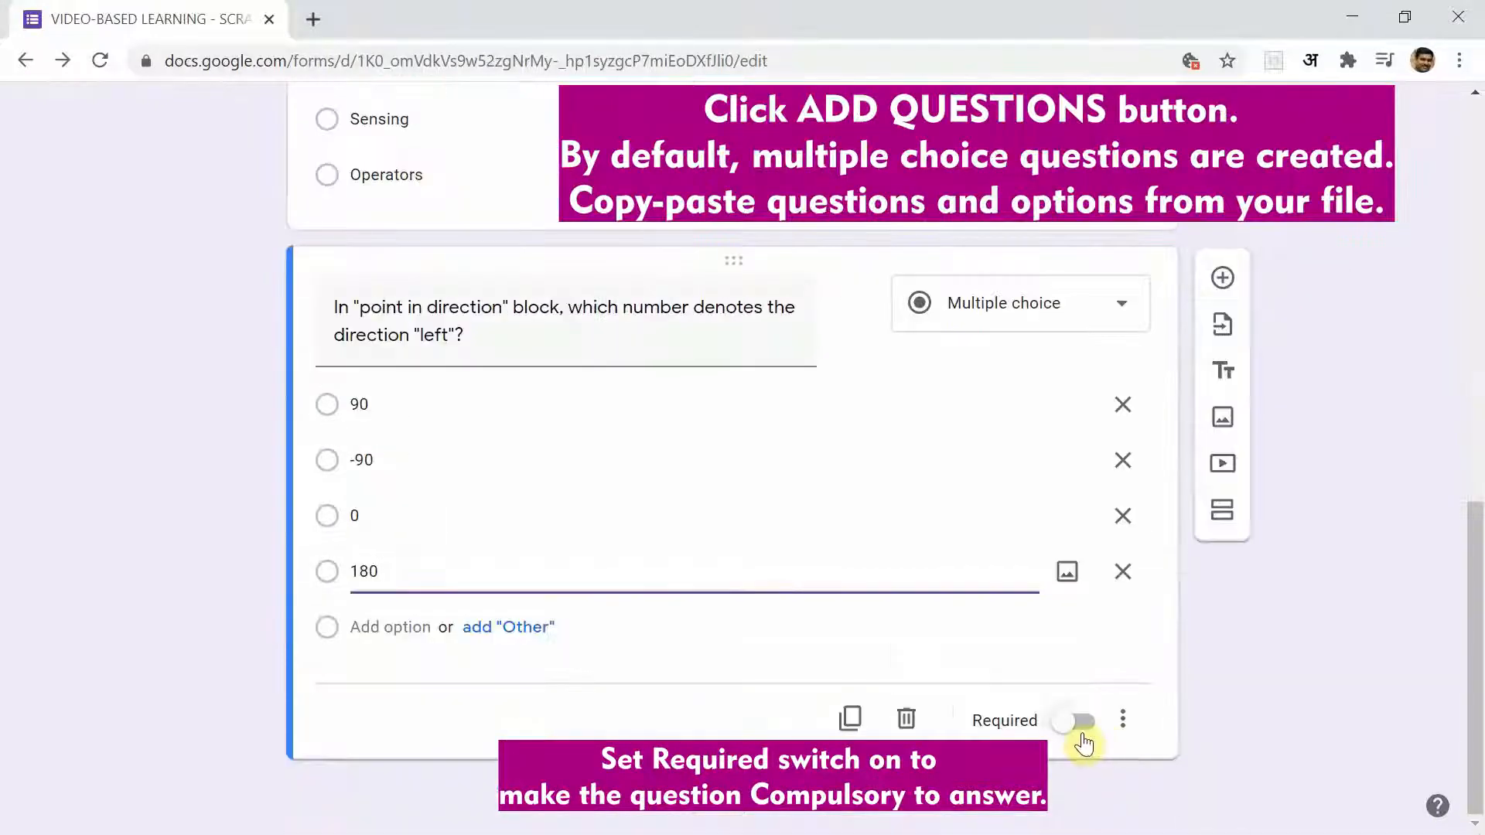
{"action": "left_click", "coordinate": [1084, 727]}
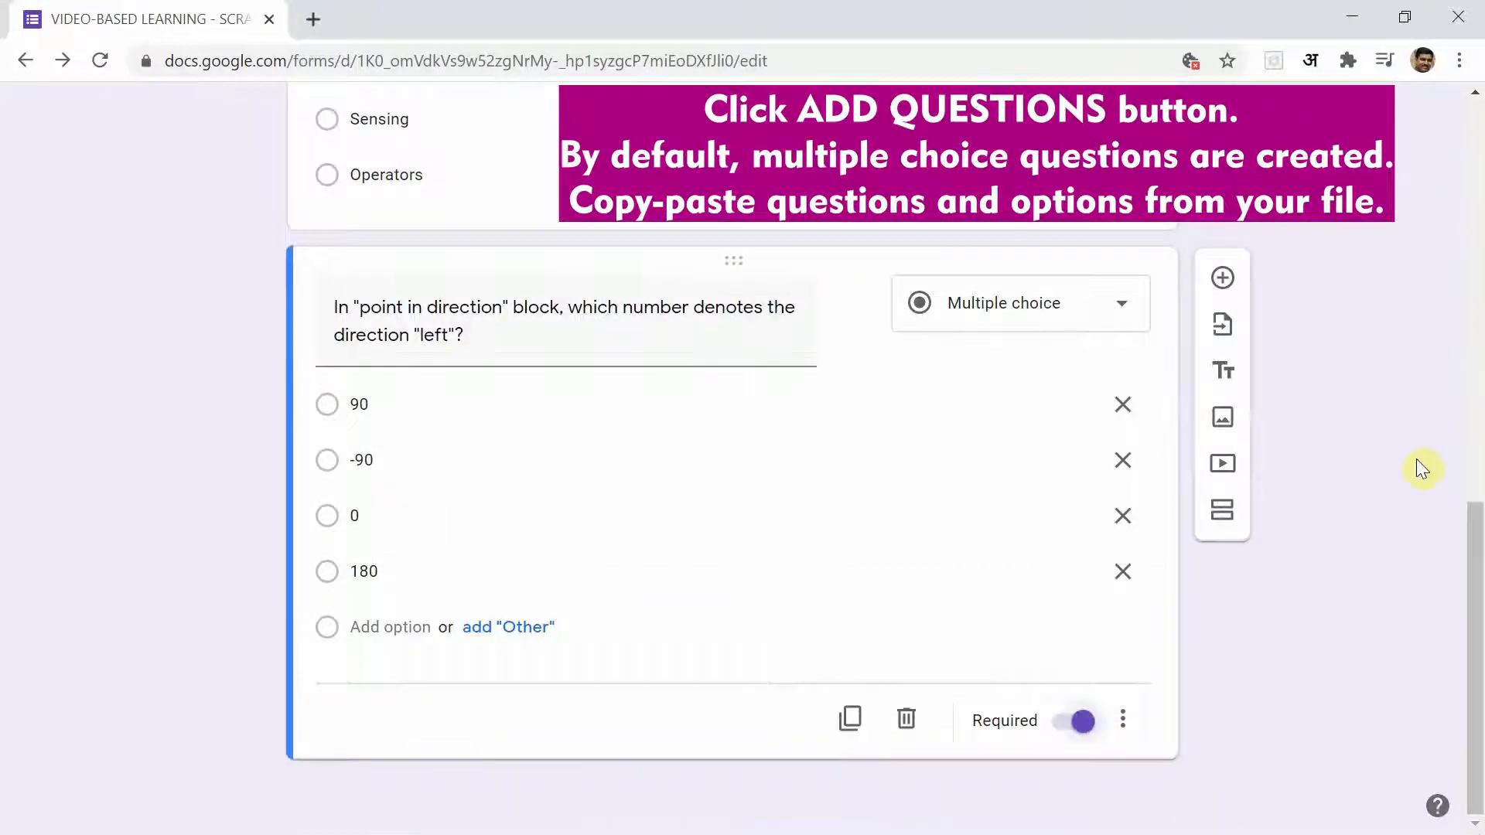
- Below the "point in direction" question, add a required paragraph question "What is the benefit of Scratch in learning computer programming?"
{"action": "left_click", "coordinate": [1477, 120]}
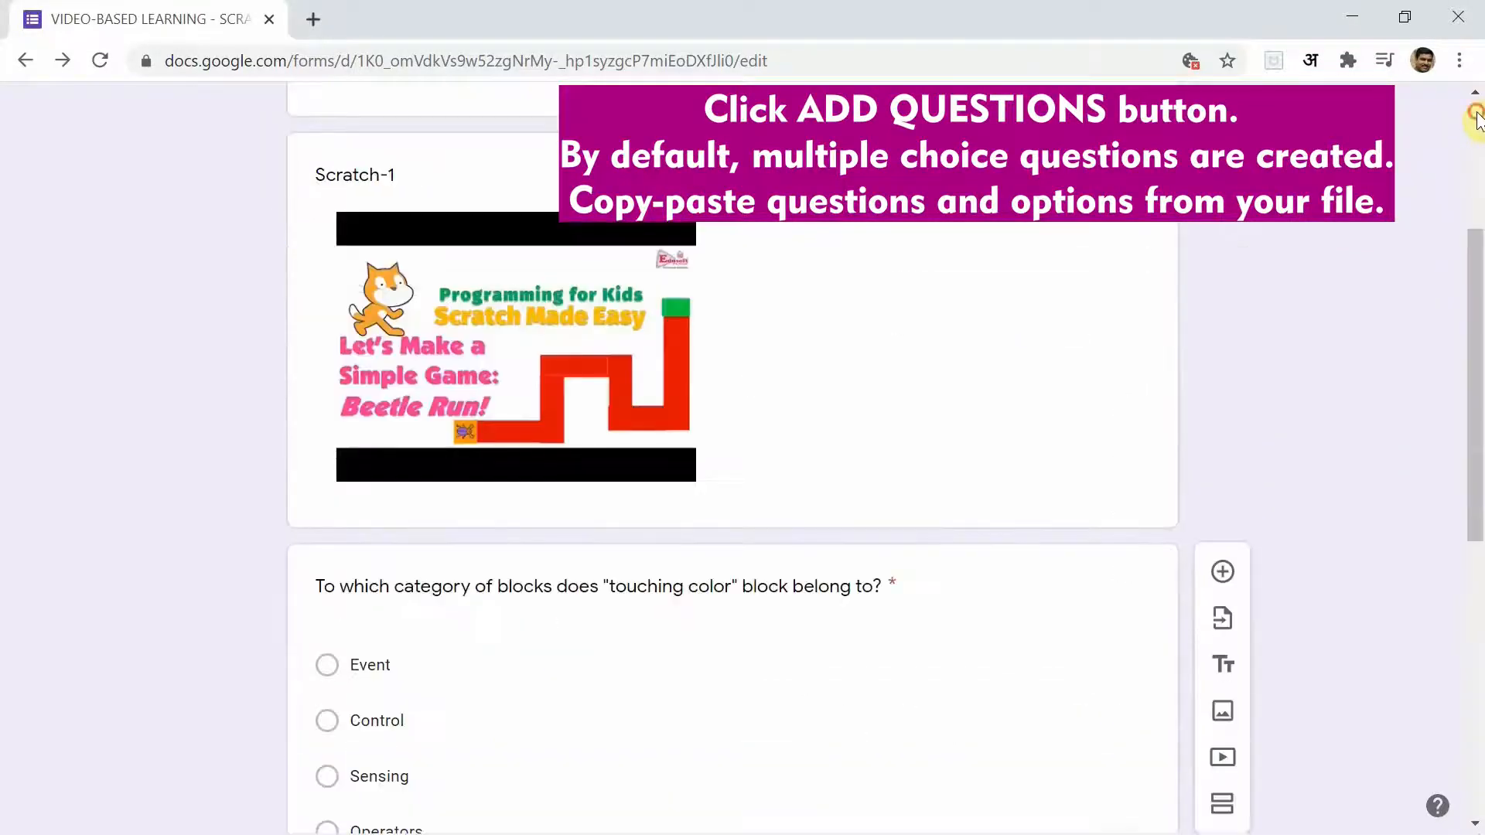
{"action": "left_click", "coordinate": [1477, 118]}
{"action": "left_click", "coordinate": [925, 559]}
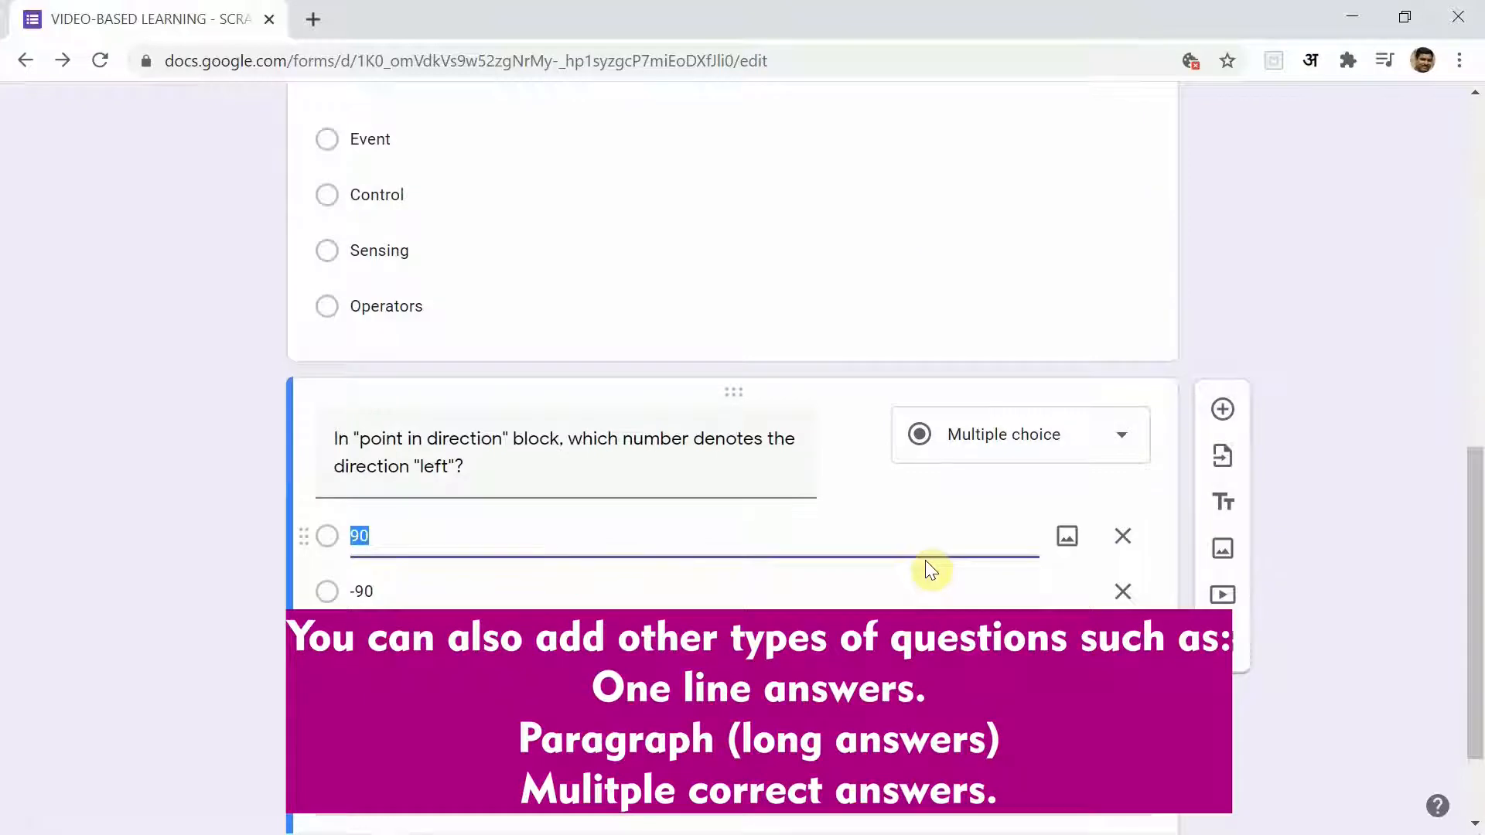
{"action": "left_click", "coordinate": [1226, 416]}
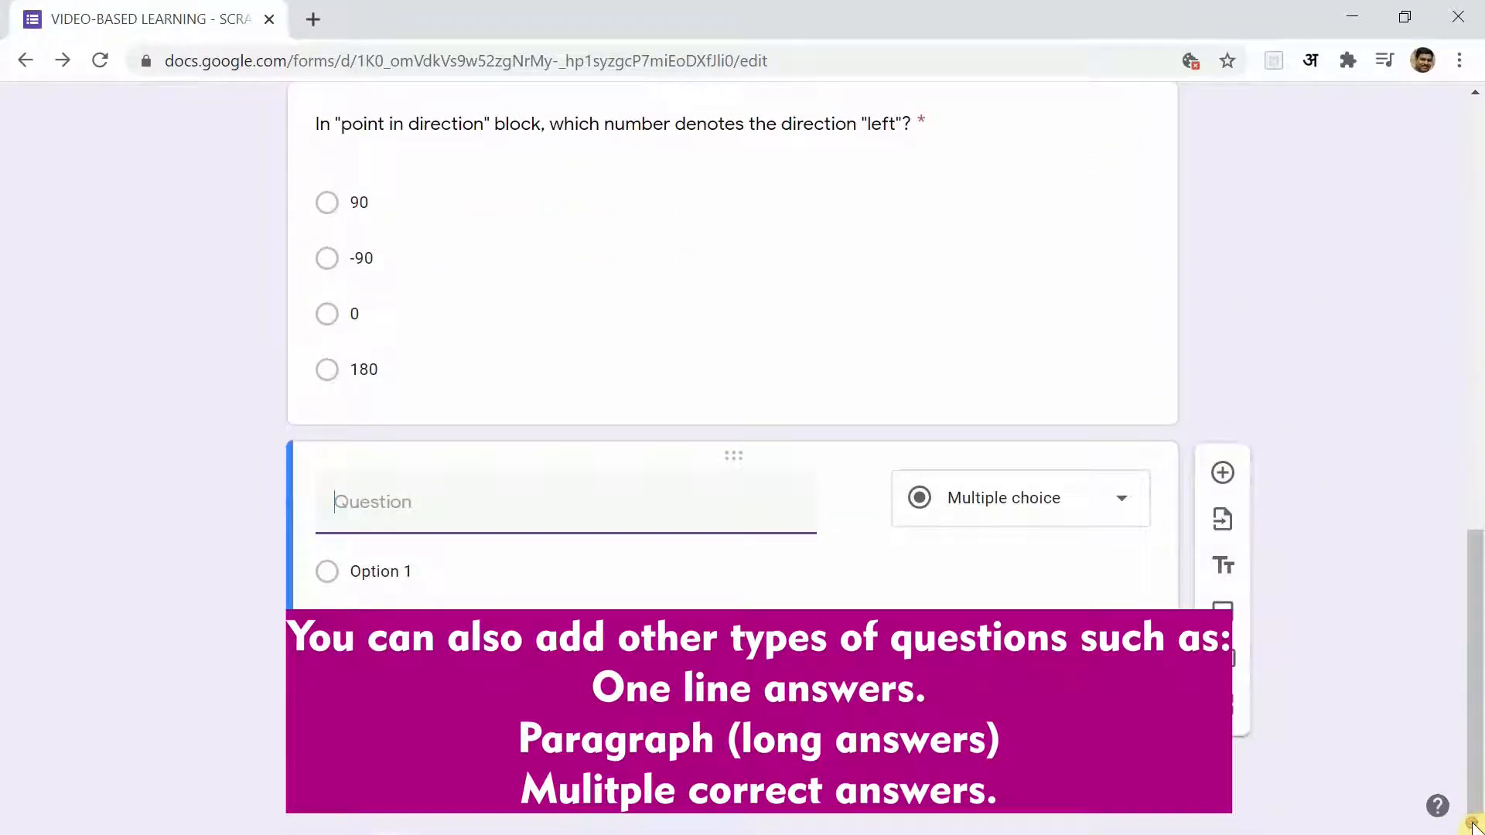
{"action": "left_click", "coordinate": [1122, 501]}
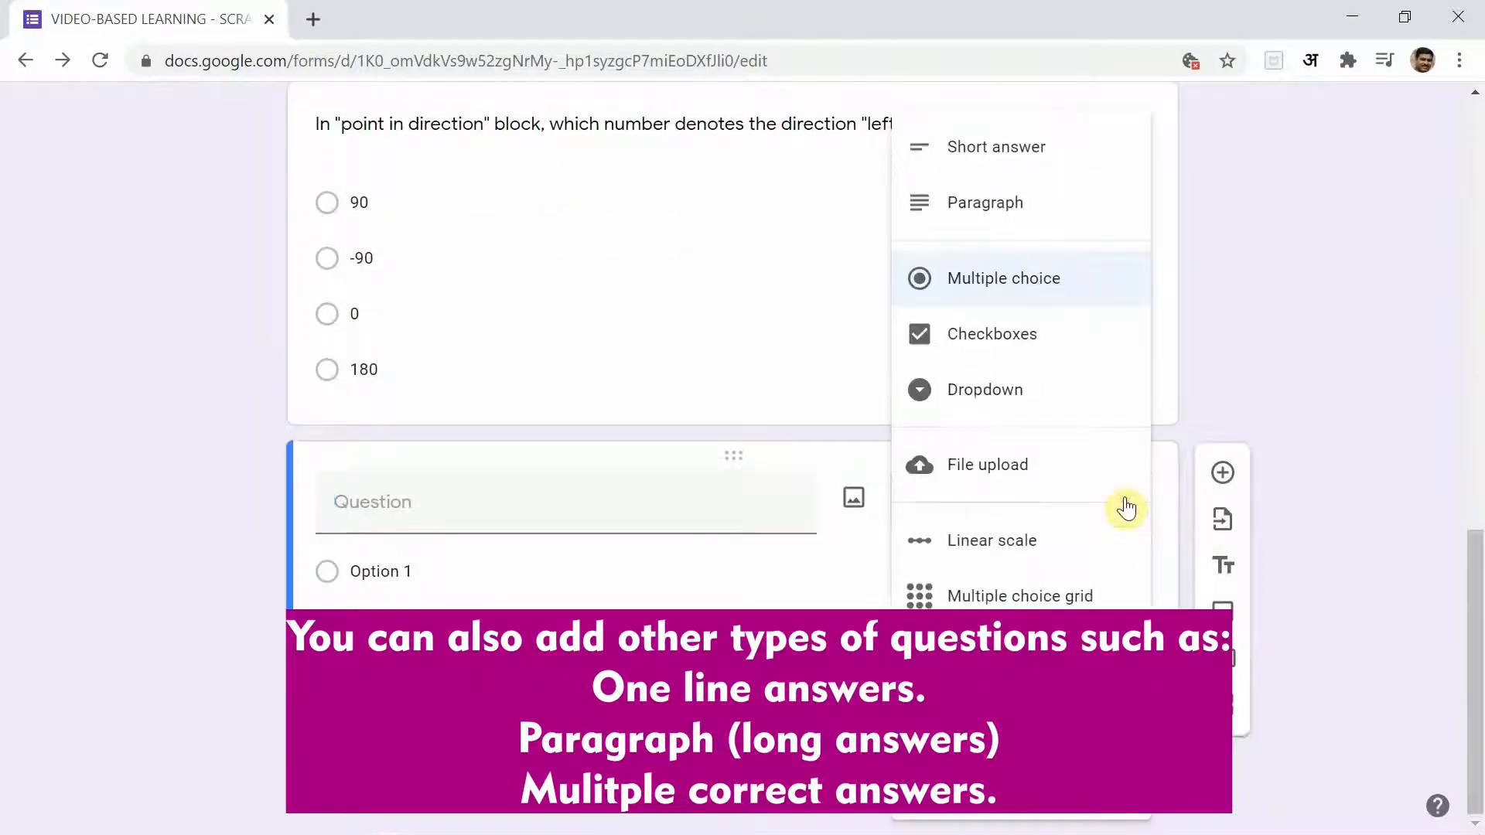
{"action": "left_click", "coordinate": [988, 205]}
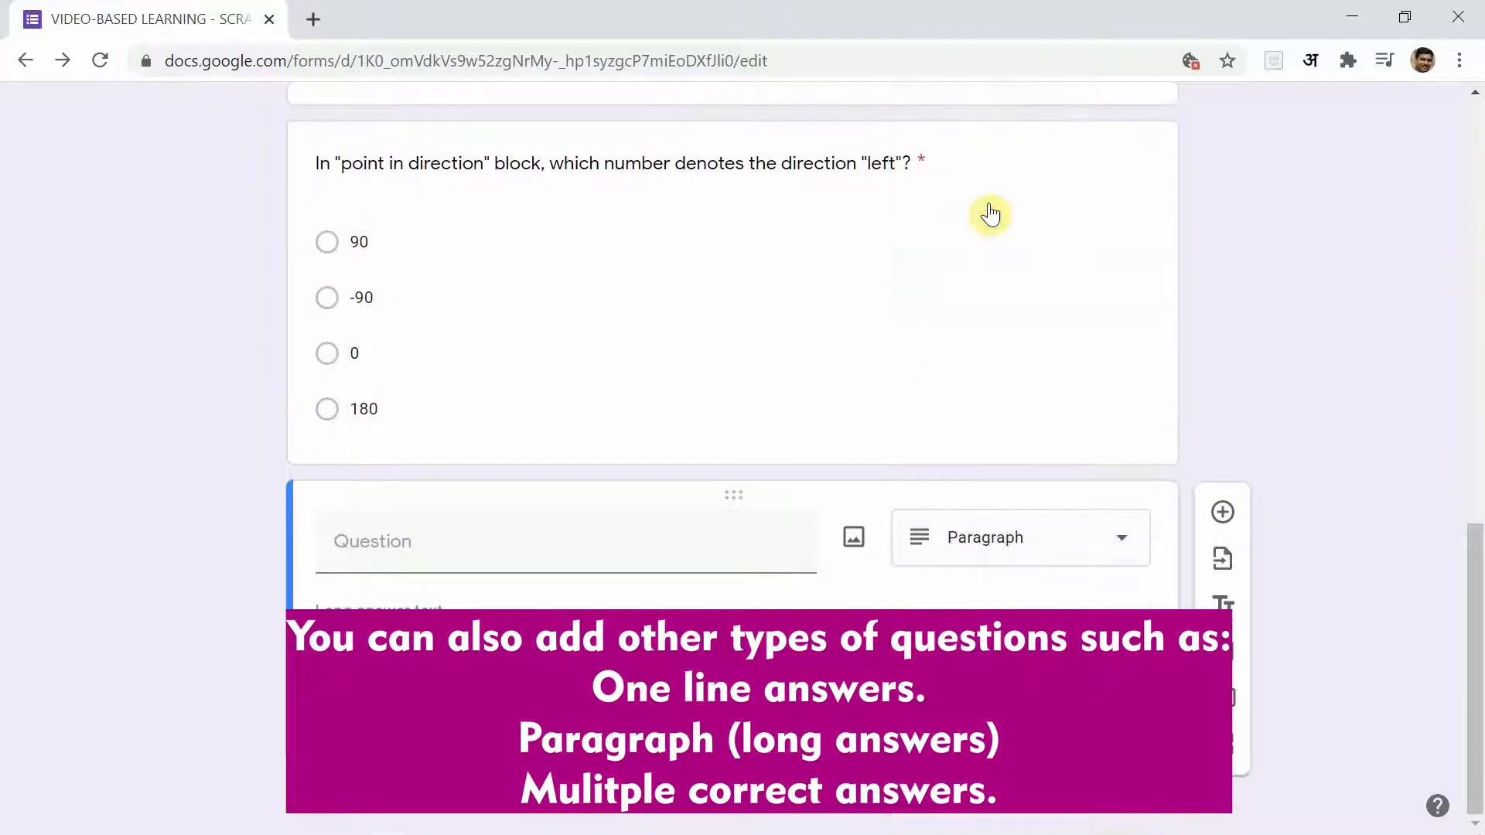
{"action": "left_click", "coordinate": [336, 549]}
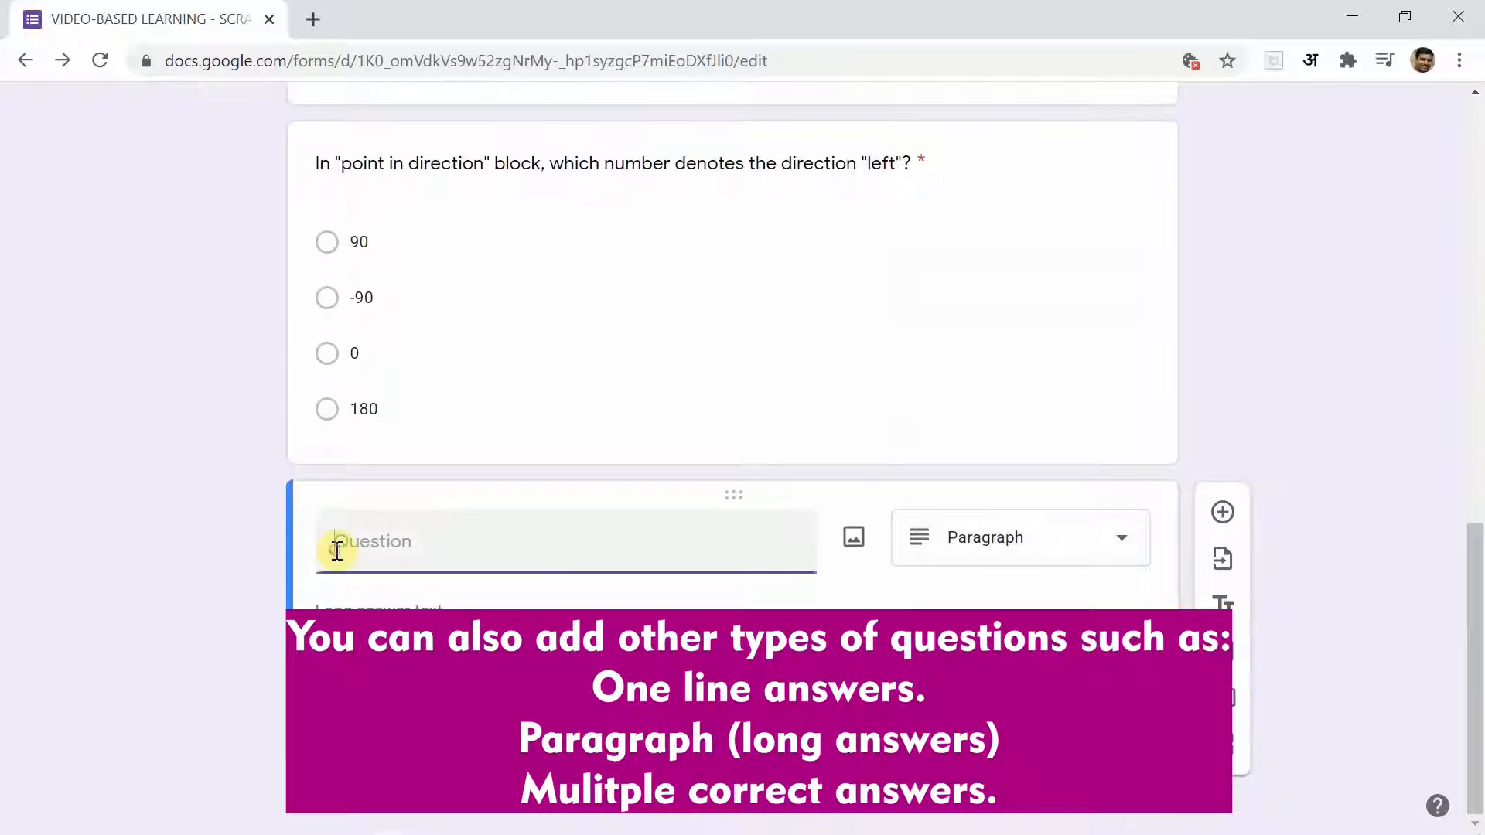
{"action": "type", "text": "What is the benefit of Scratch in lea"}
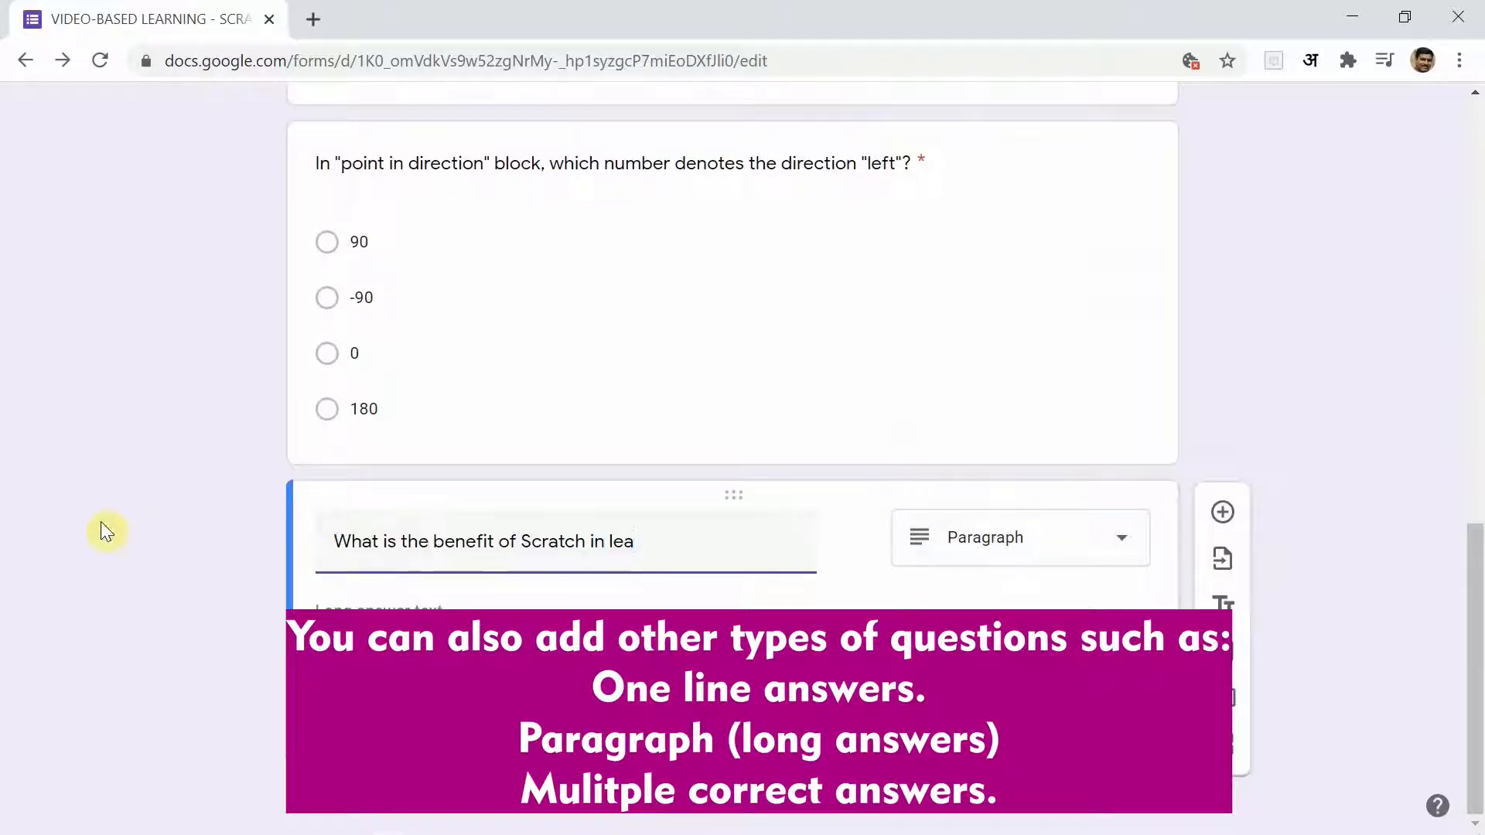
{"action": "type", "text": "rning computer programming?"}
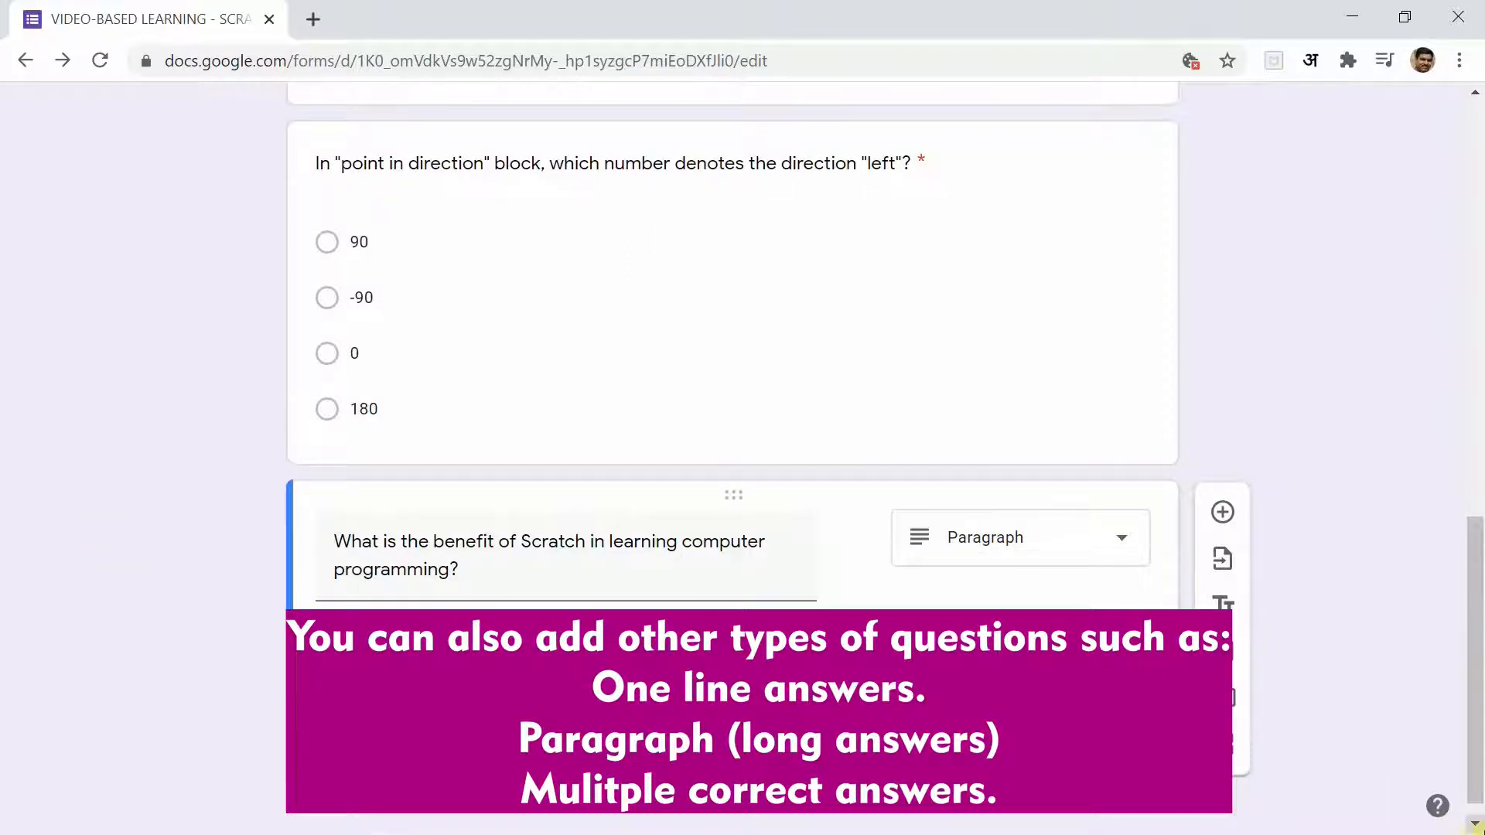
{"action": "left_click", "coordinate": [1476, 824]}
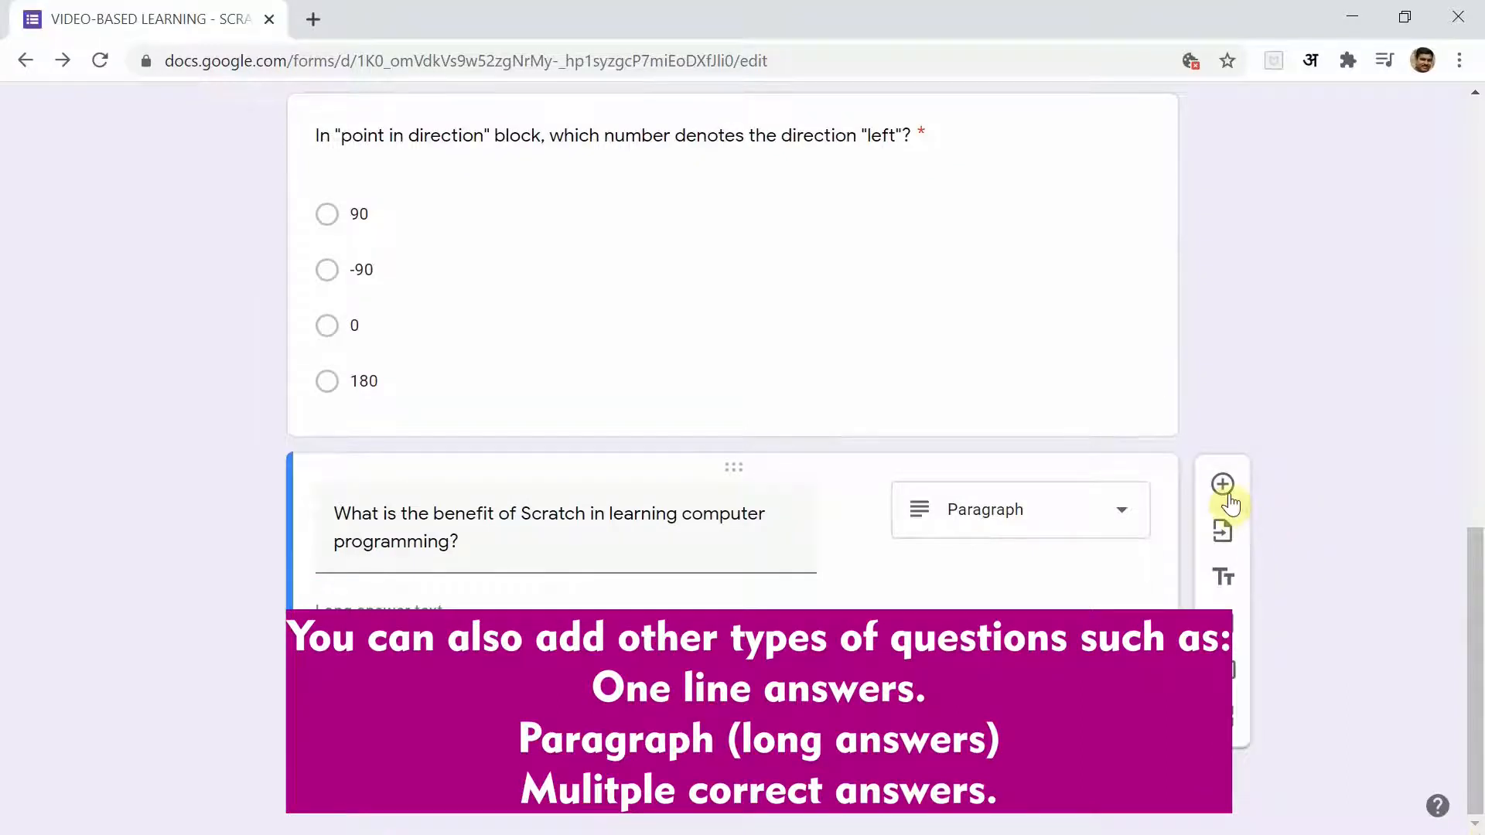
- Add a new question at the end of the form and set its type to Checkboxes
{"action": "left_click", "coordinate": [1222, 484]}
{"action": "left_click", "coordinate": [1025, 667]}
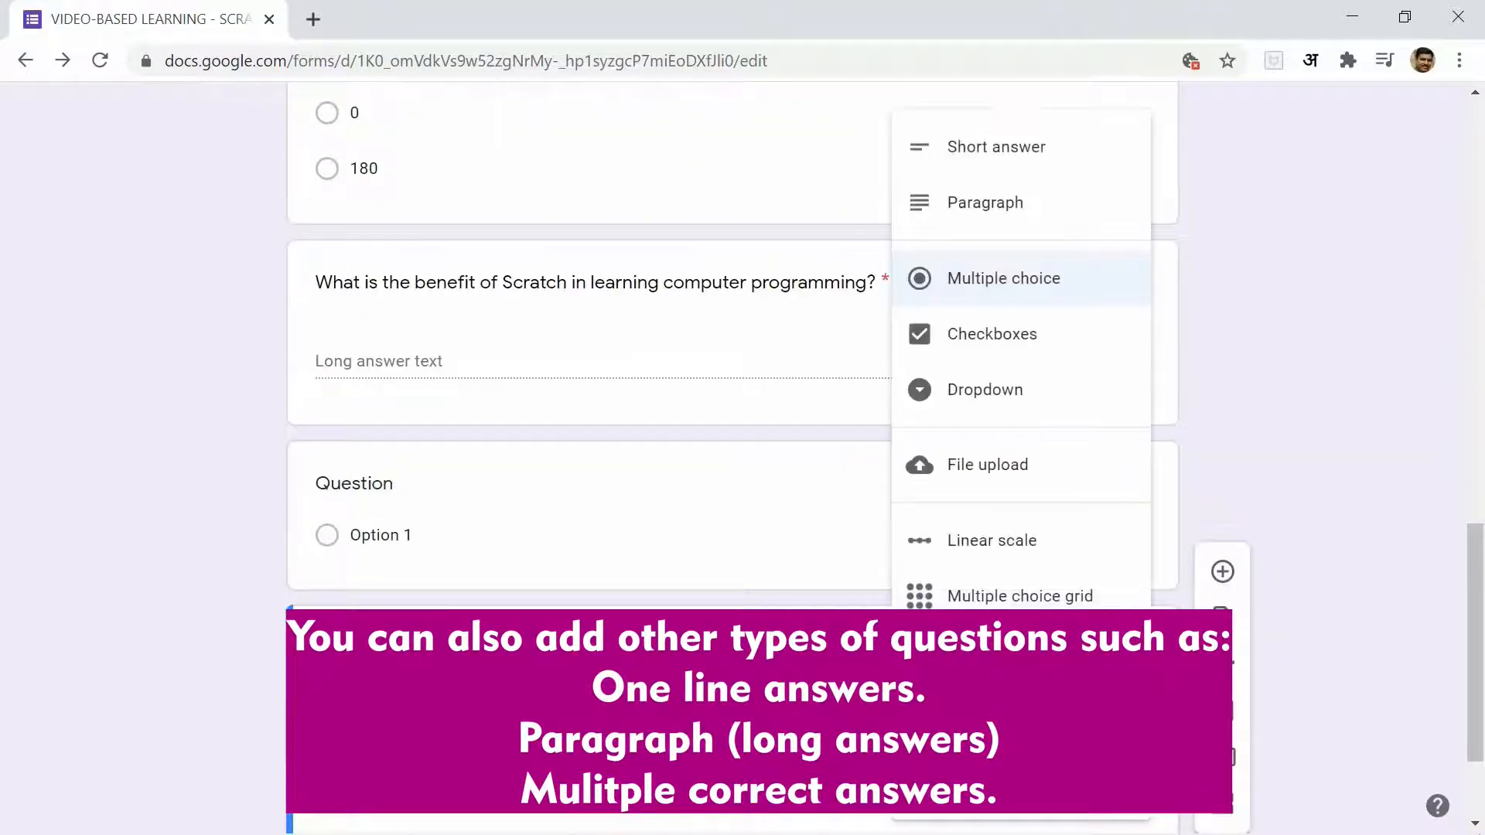
{"action": "left_click", "coordinate": [983, 320]}
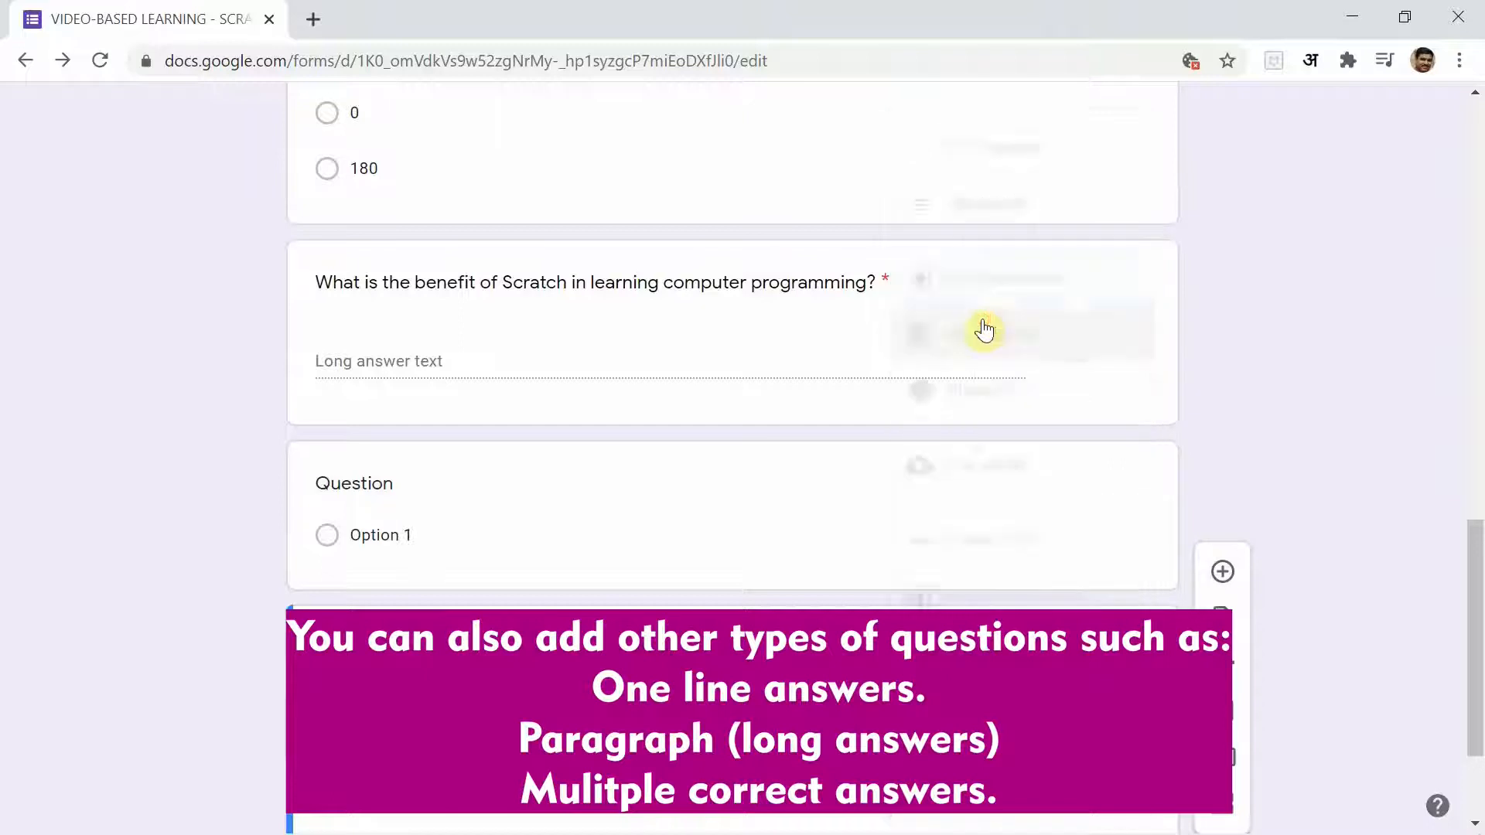
{"action": "left_click", "coordinate": [1476, 824]}
{"action": "scroll", "coordinate": [1475, 825], "scroll_direction": "down", "scroll_amount": 2}
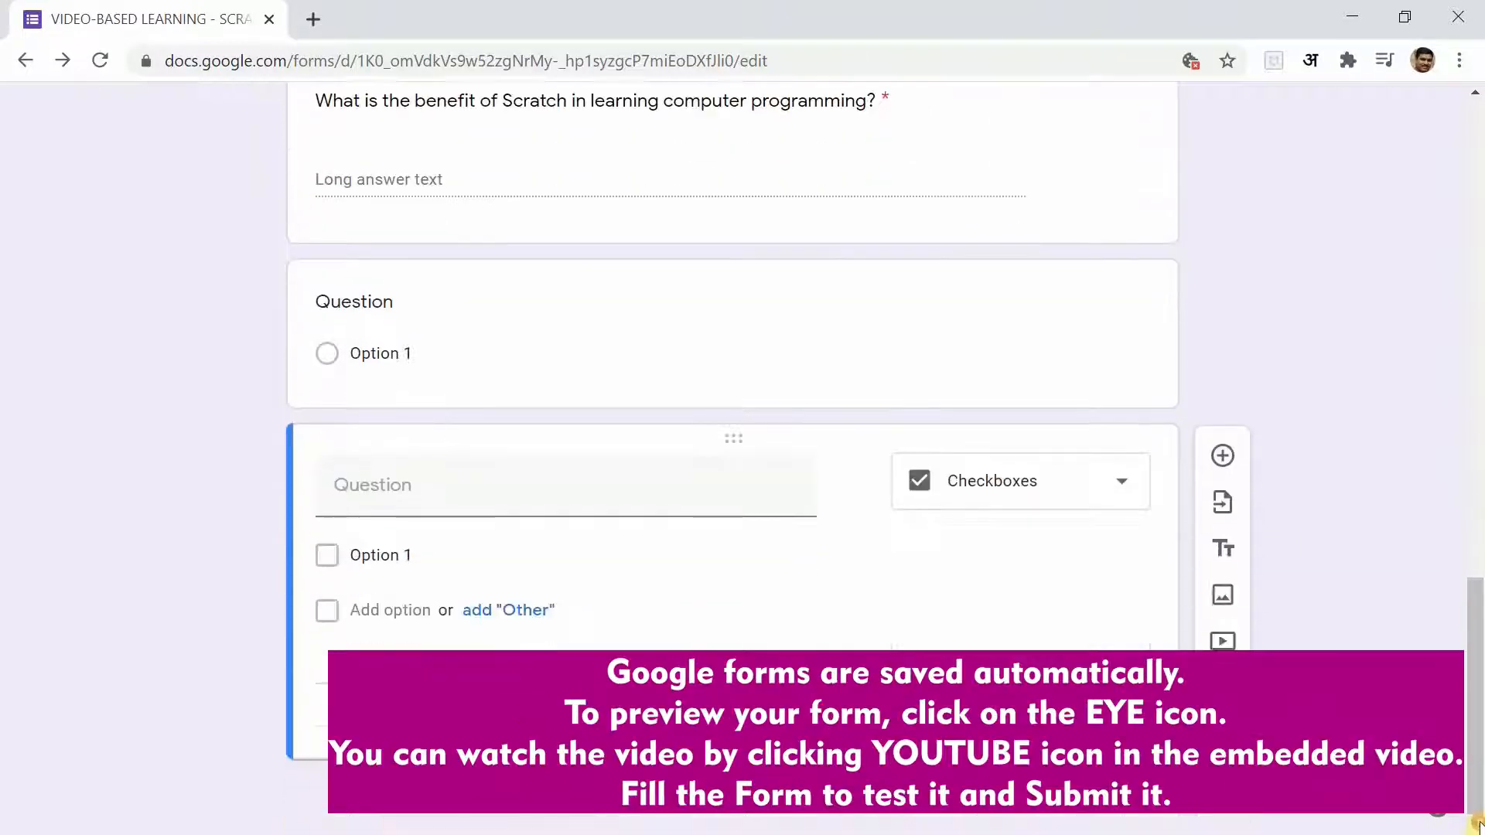
- Enter "Select all the Event blocks from the following." with options "When green flag is clicked", "When __________ pressed", "point in direction ____" and "go to x___, y___"
{"action": "left_click", "coordinate": [485, 492]}
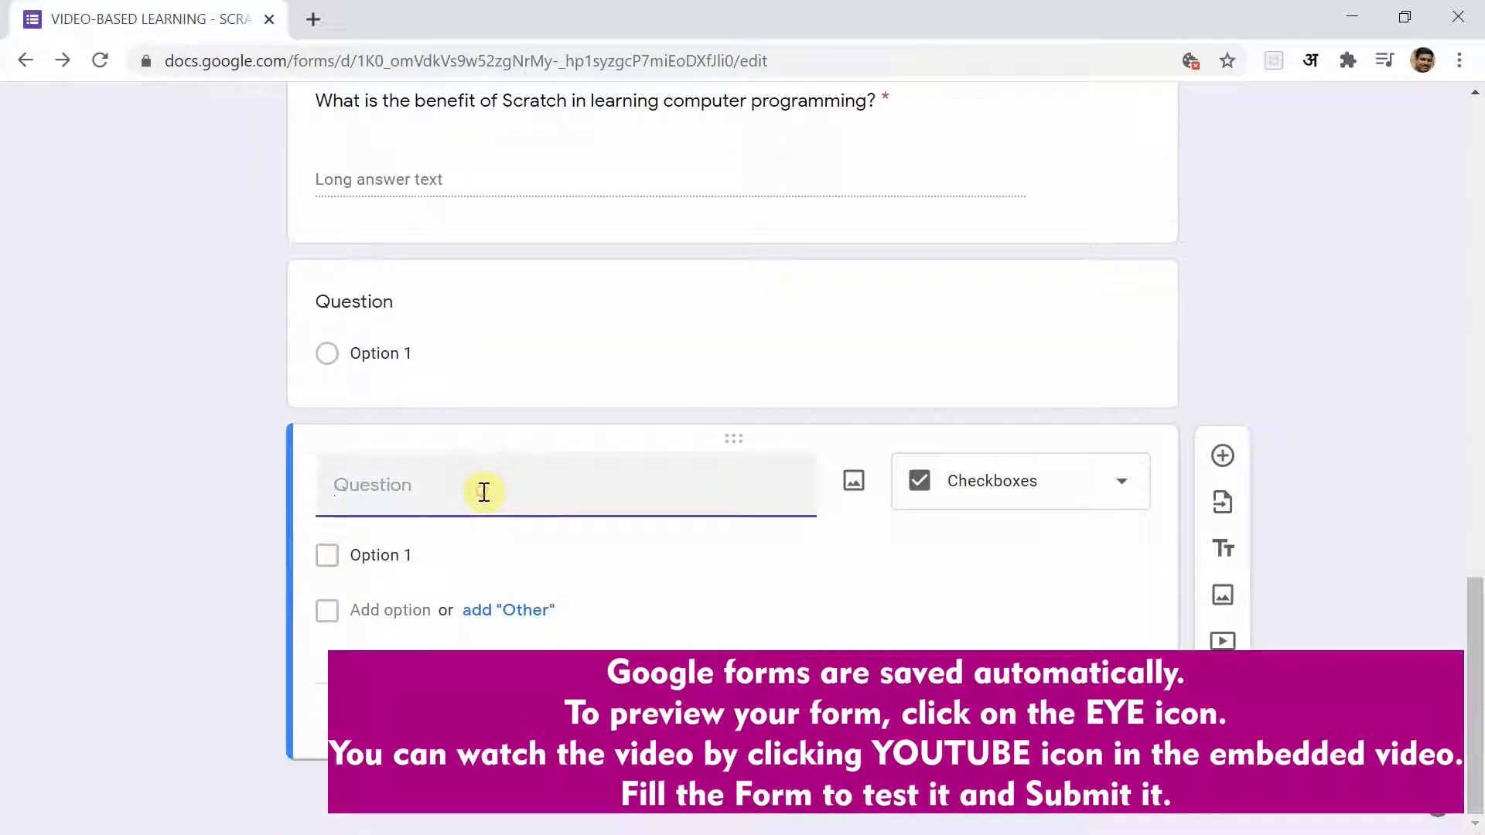
{"action": "type", "text": "Select t"}
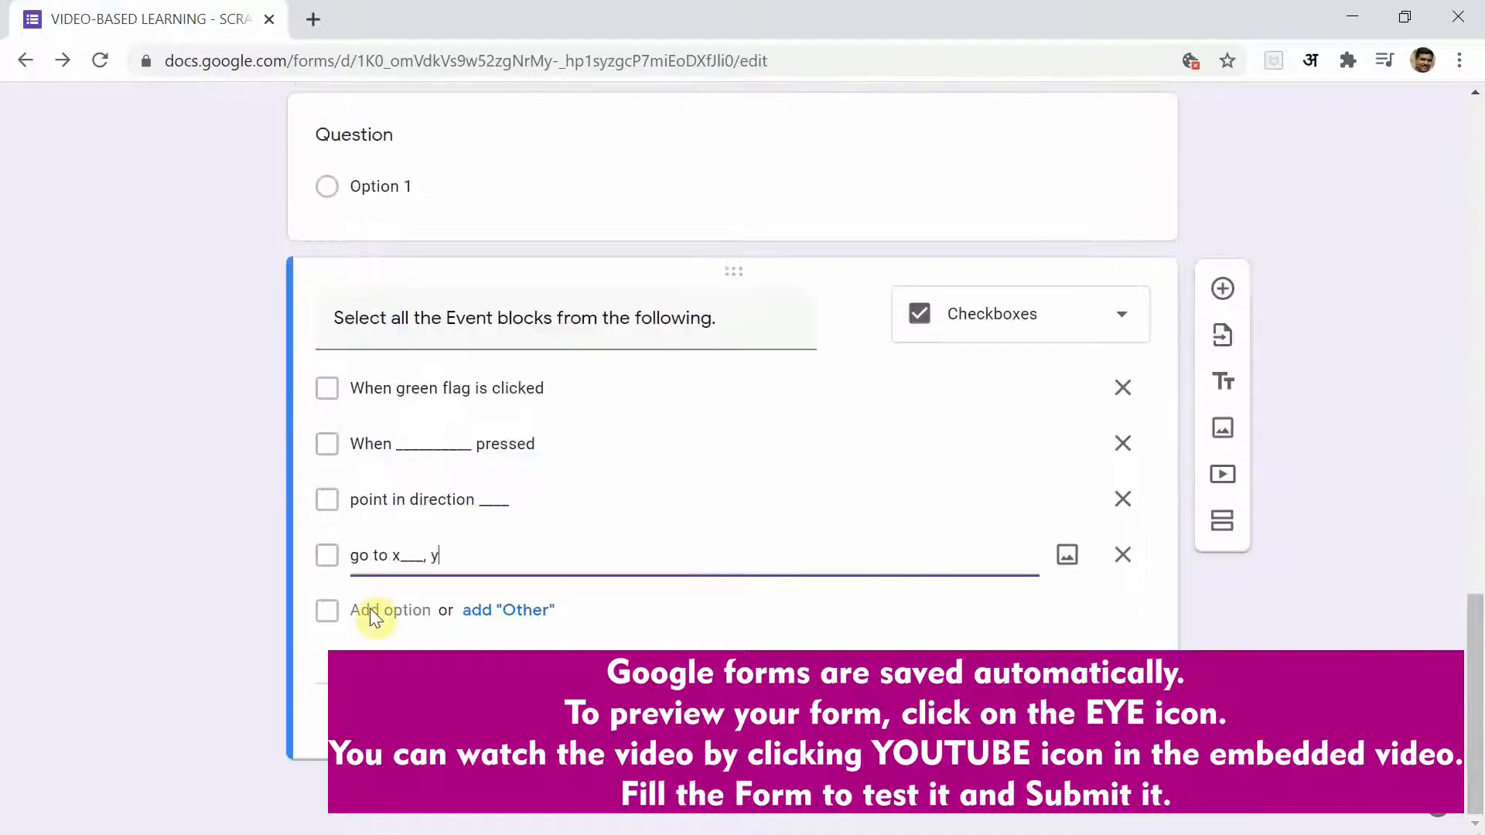
{"action": "type", "text": "___"}
{"action": "left_click", "coordinate": [619, 680]}
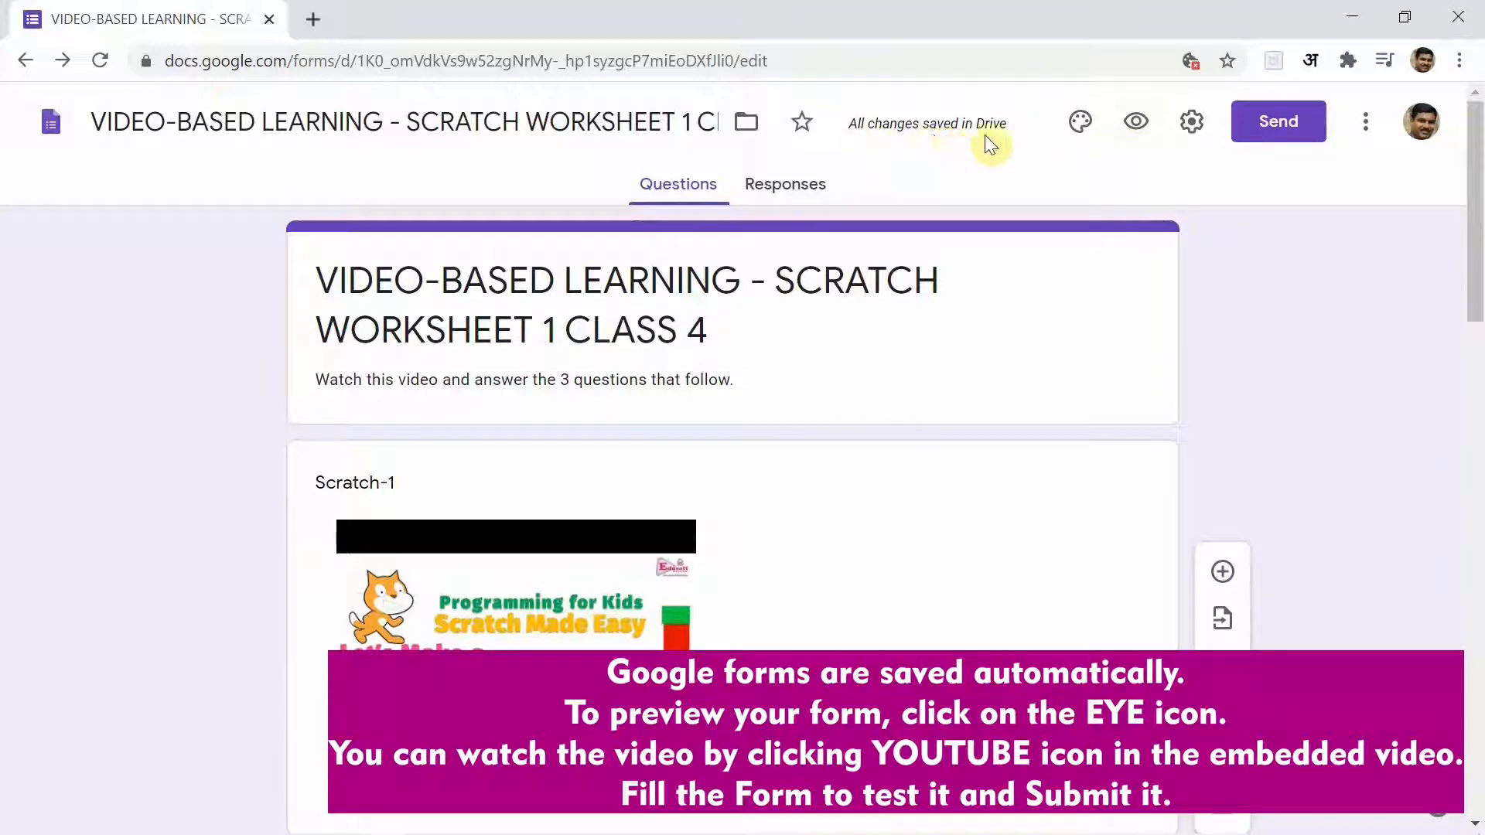
- Preview the form and check the playback of the embedded Scratch-1 video
{"action": "left_click", "coordinate": [1137, 122]}
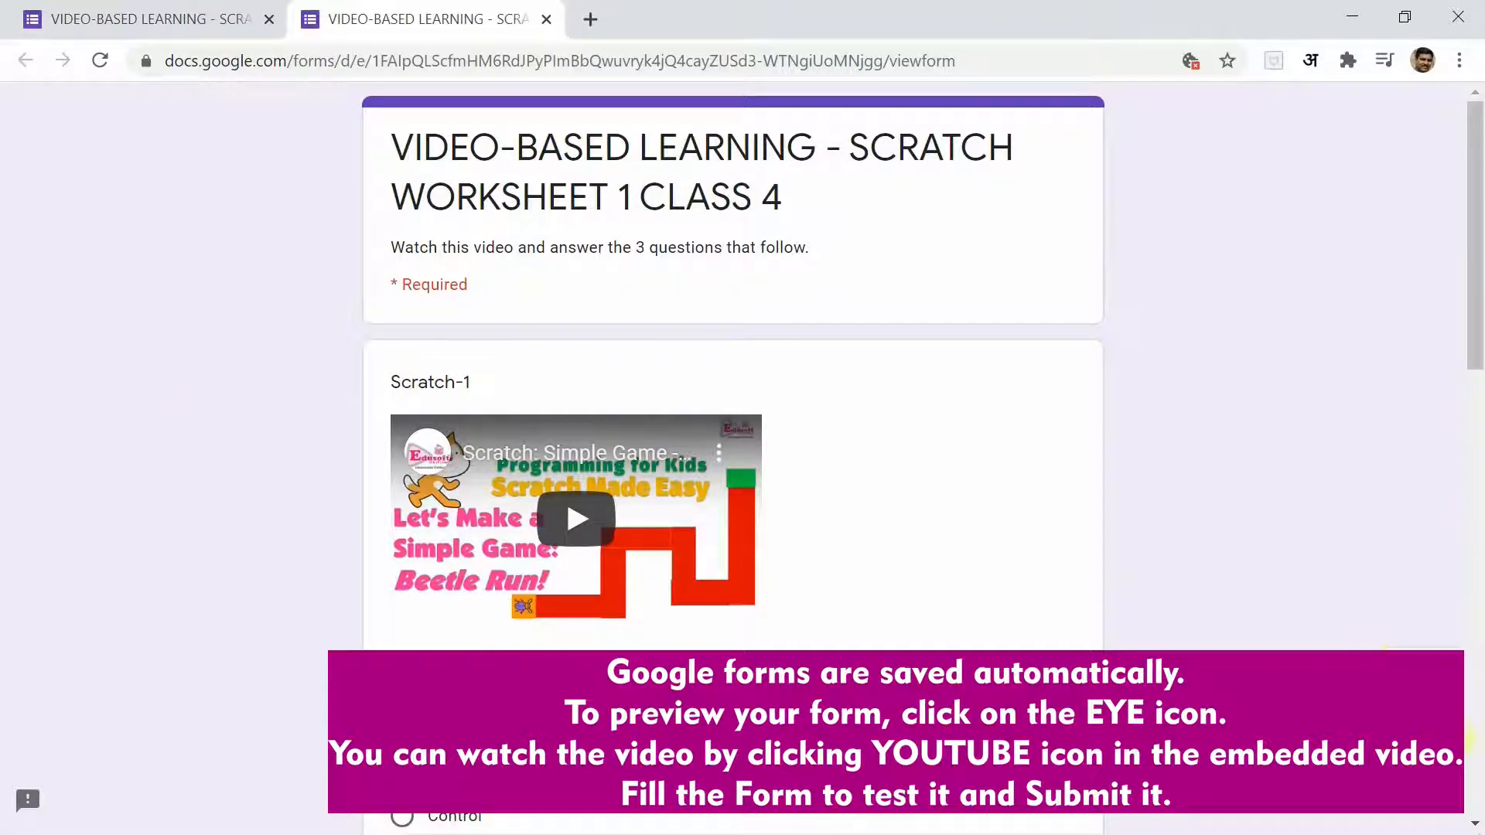
{"action": "scroll", "coordinate": [727, 424], "scroll_direction": "down", "scroll_amount": 2}
{"action": "left_click", "coordinate": [727, 424]}
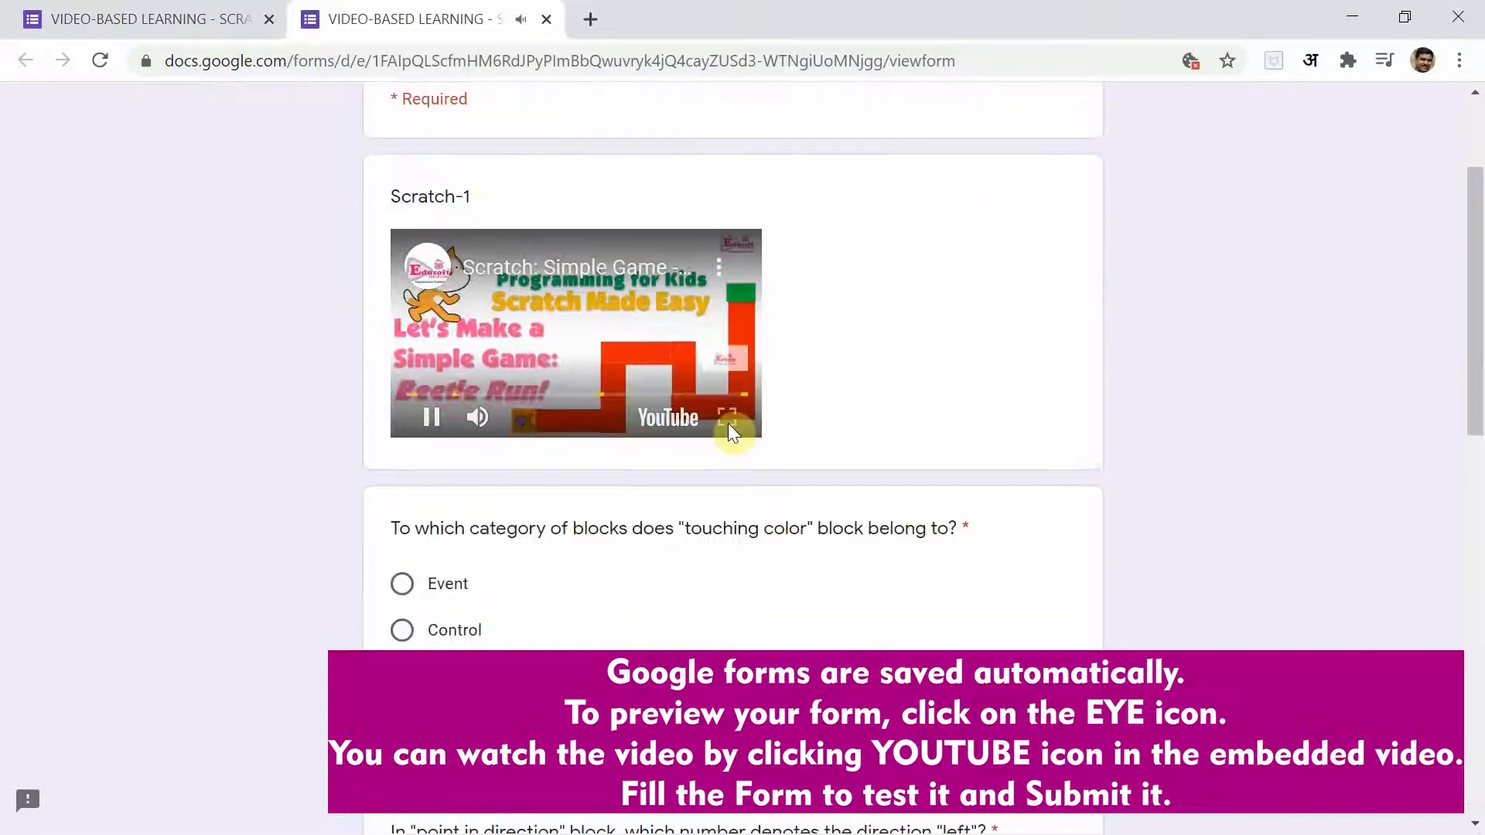
{"action": "left_click", "coordinate": [727, 420]}
{"action": "scroll", "coordinate": [646, 428], "scroll_direction": "down", "scroll_amount": 3}
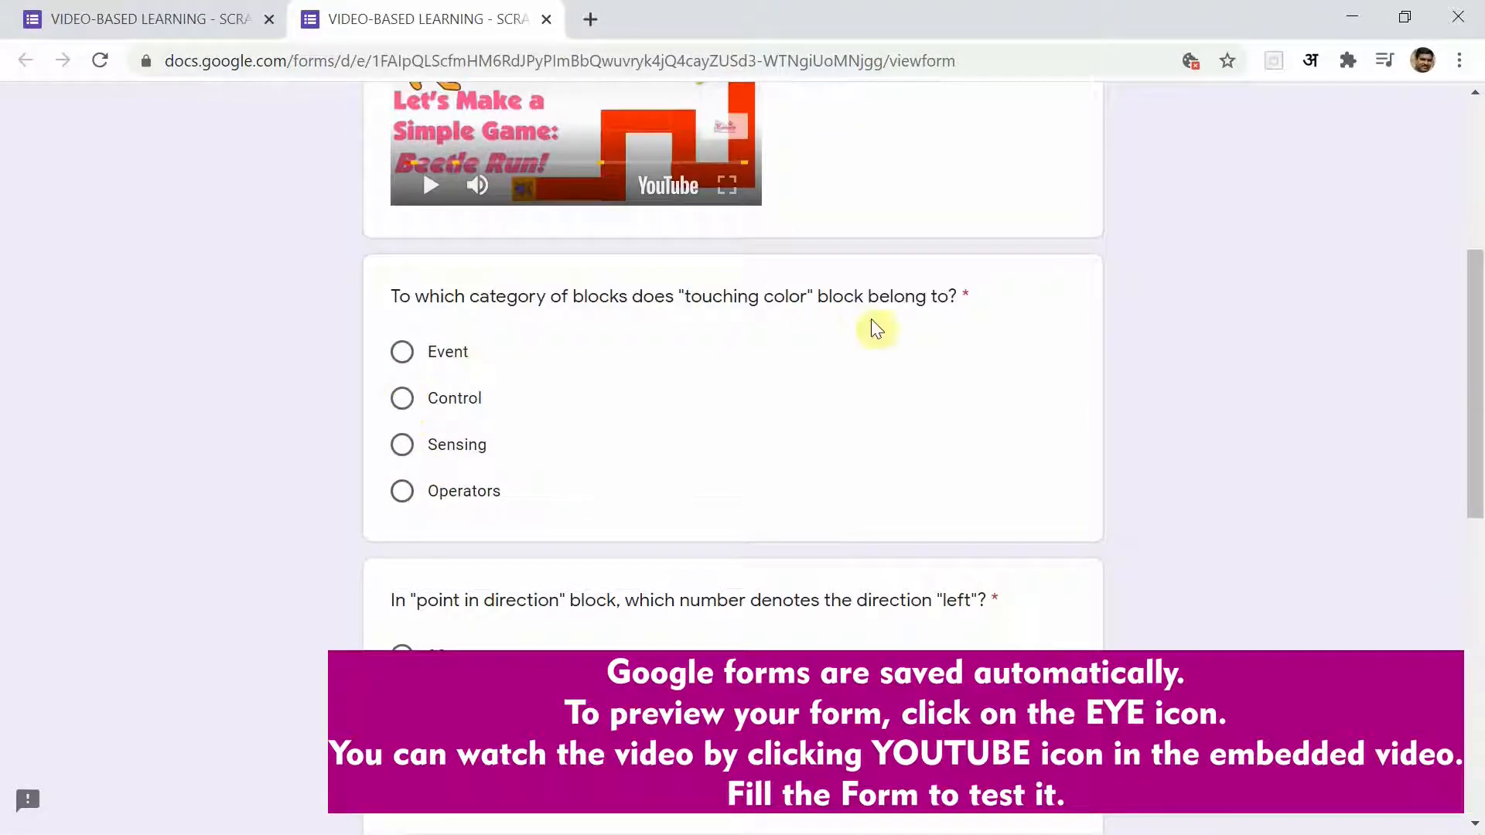
- Submit a test response with Sensing, "It helps us in developing our step-wise thinking and logical thinking." and the two "When" Event blocks selected
{"action": "left_click", "coordinate": [402, 445]}
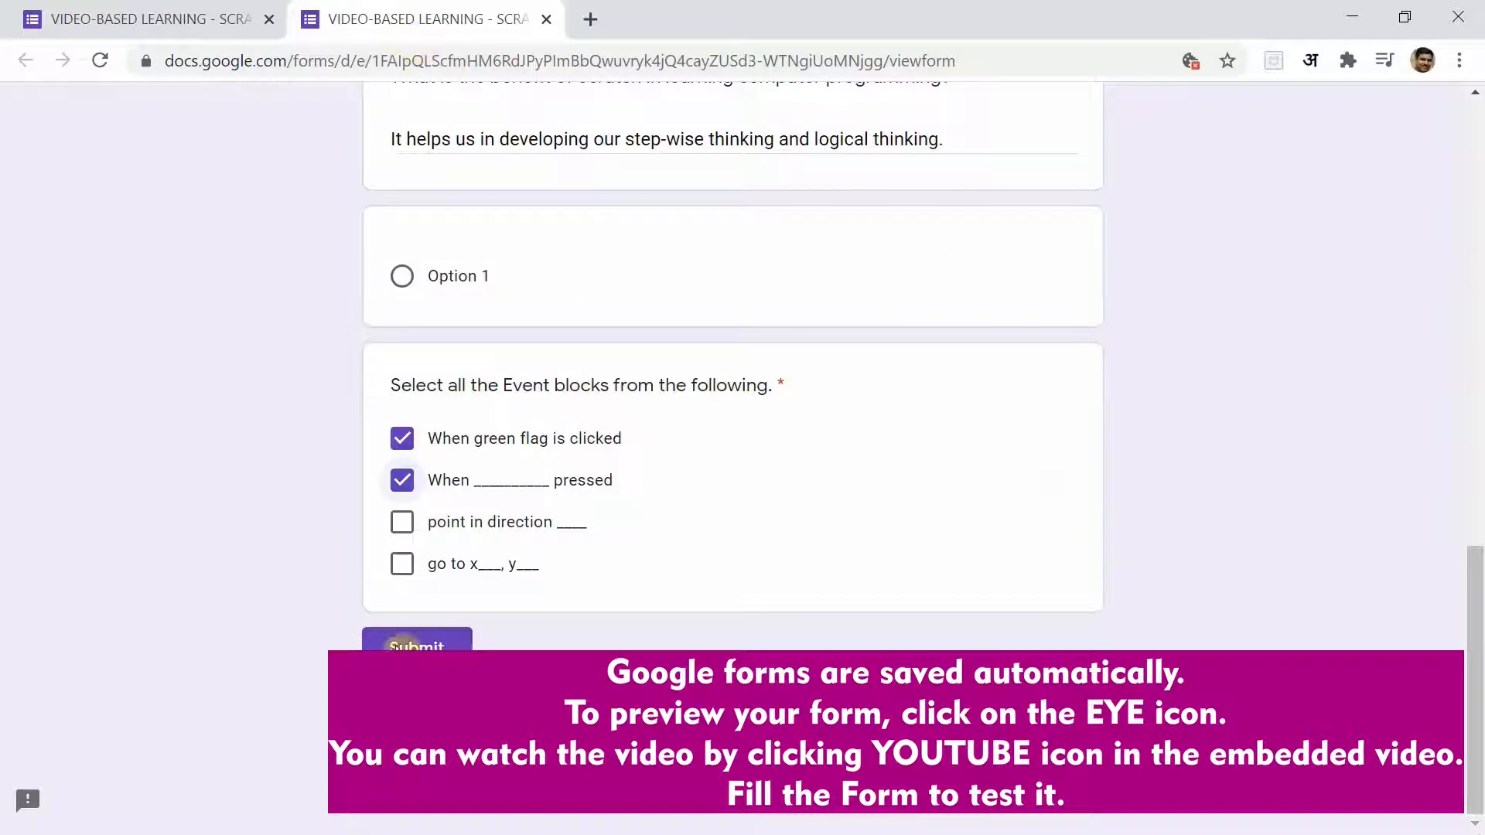
{"action": "left_click", "coordinate": [418, 646]}
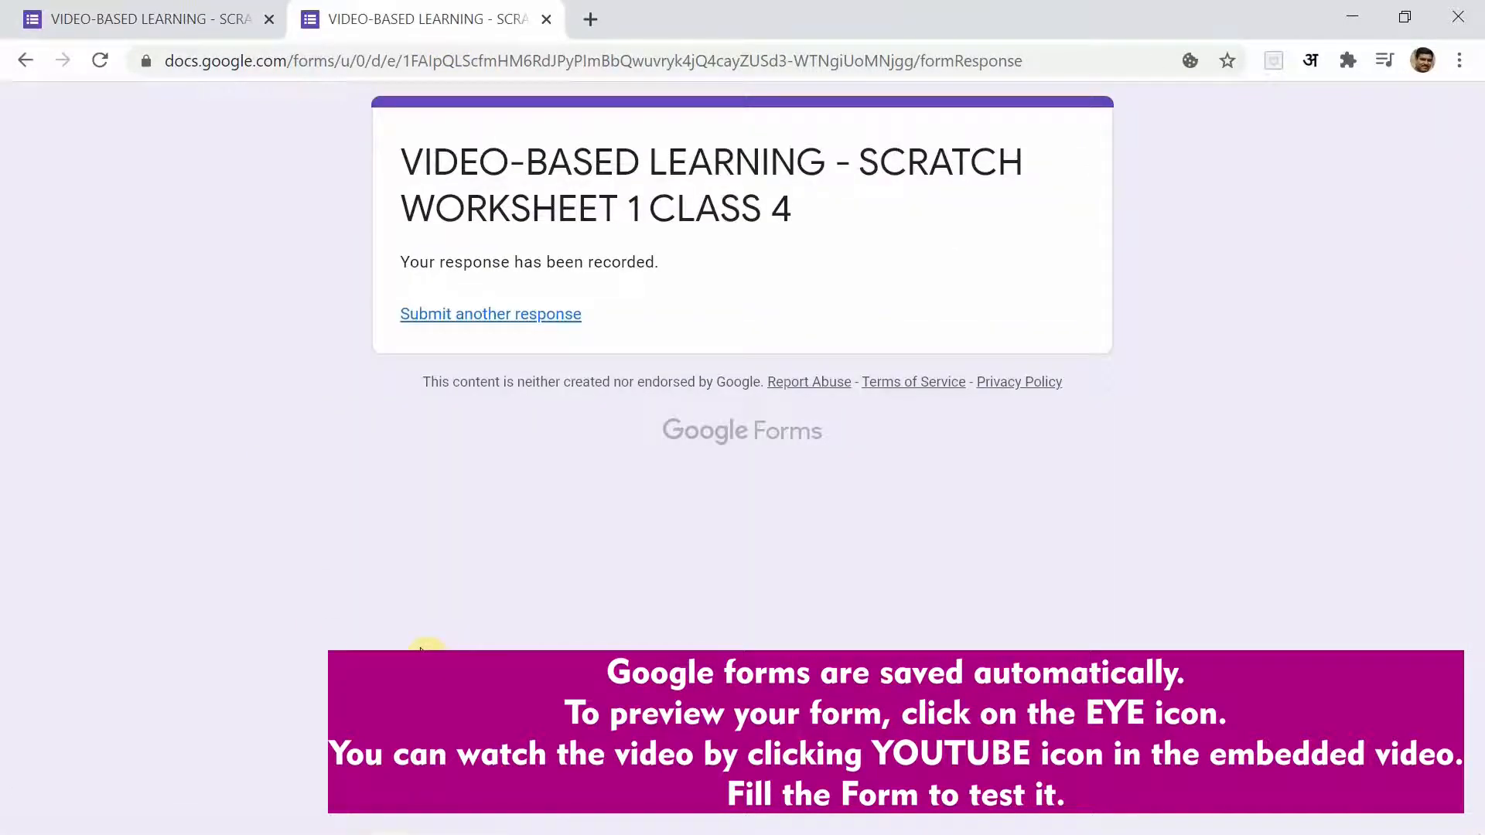
- Back in the form editor, delete the blank multiple choice question and set the form to limit each respondent to 1 response
{"action": "left_click", "coordinate": [152, 23]}
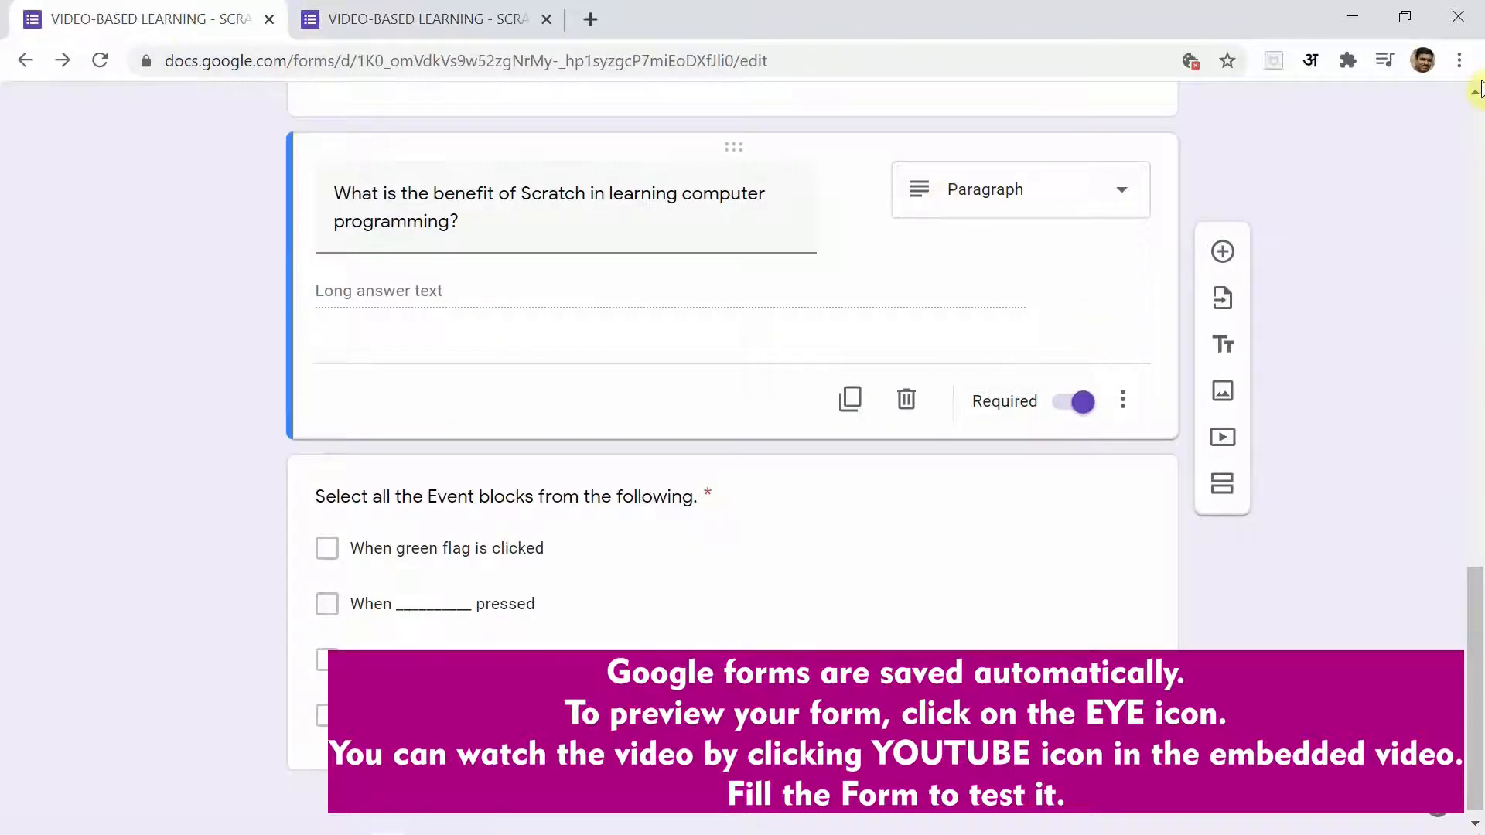
{"action": "left_click", "coordinate": [1480, 122]}
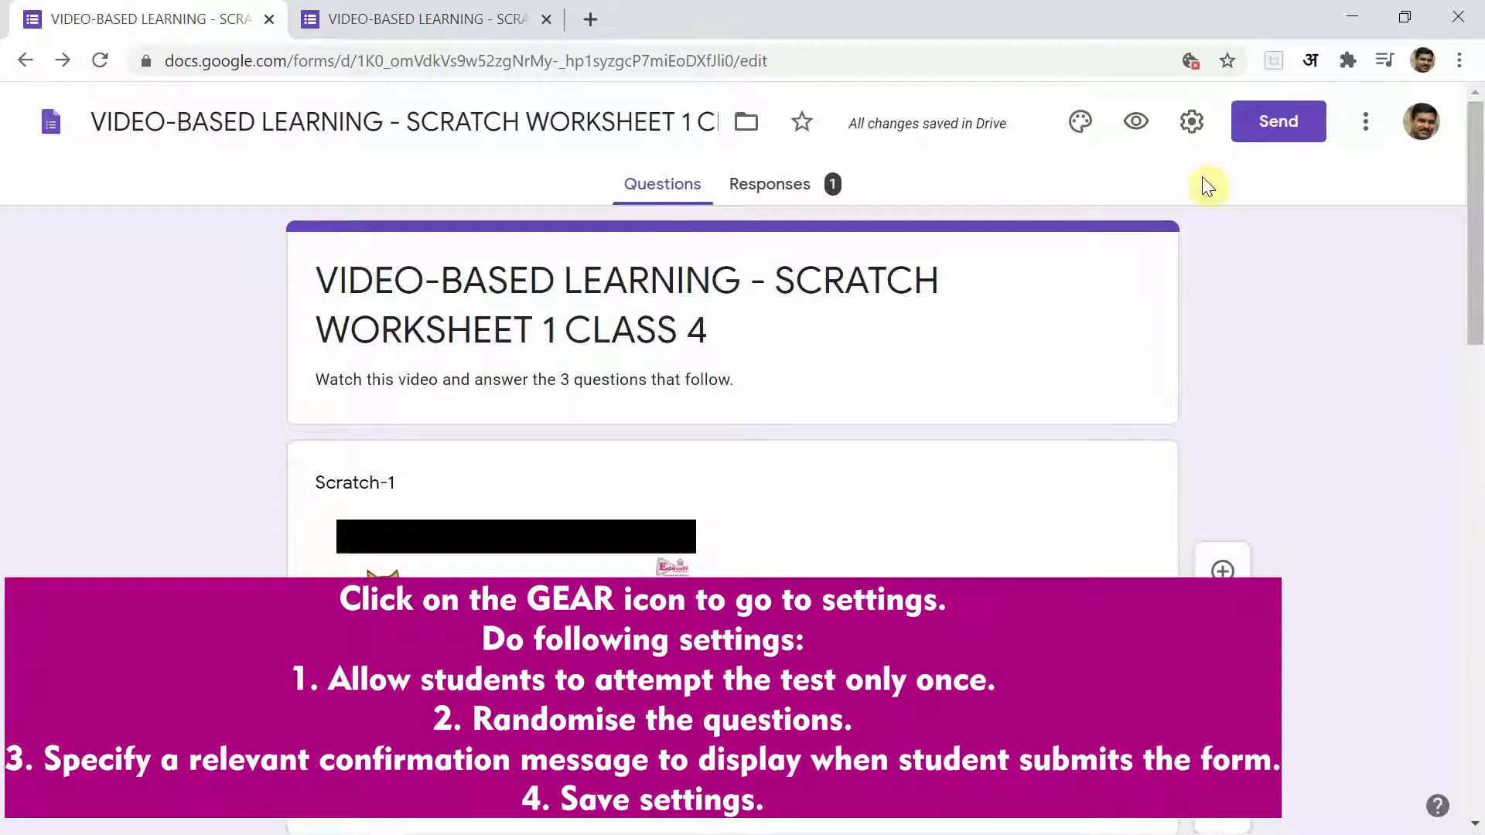
{"action": "left_click", "coordinate": [1191, 132]}
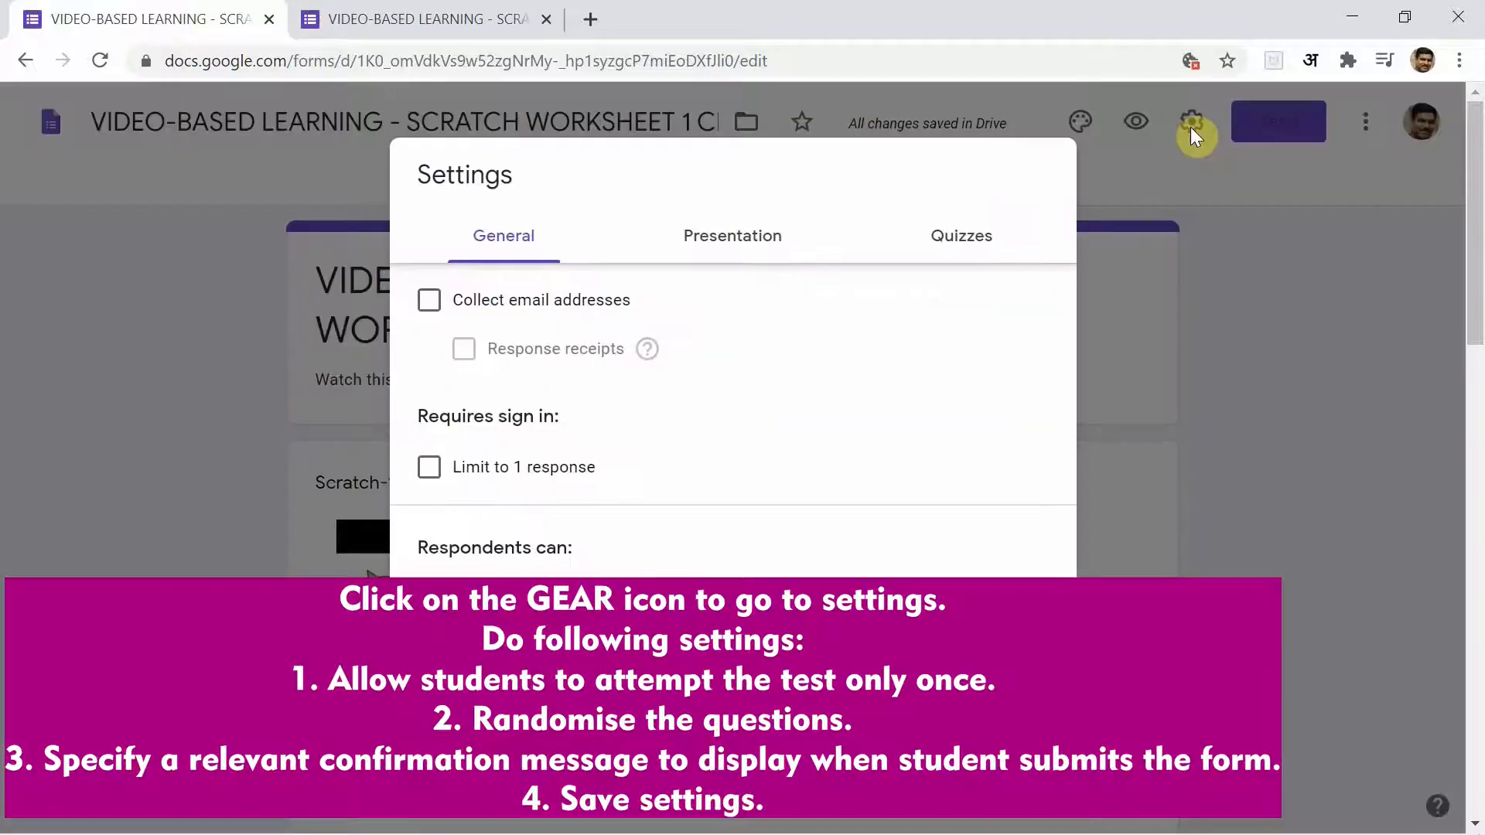
{"action": "left_click", "coordinate": [431, 478]}
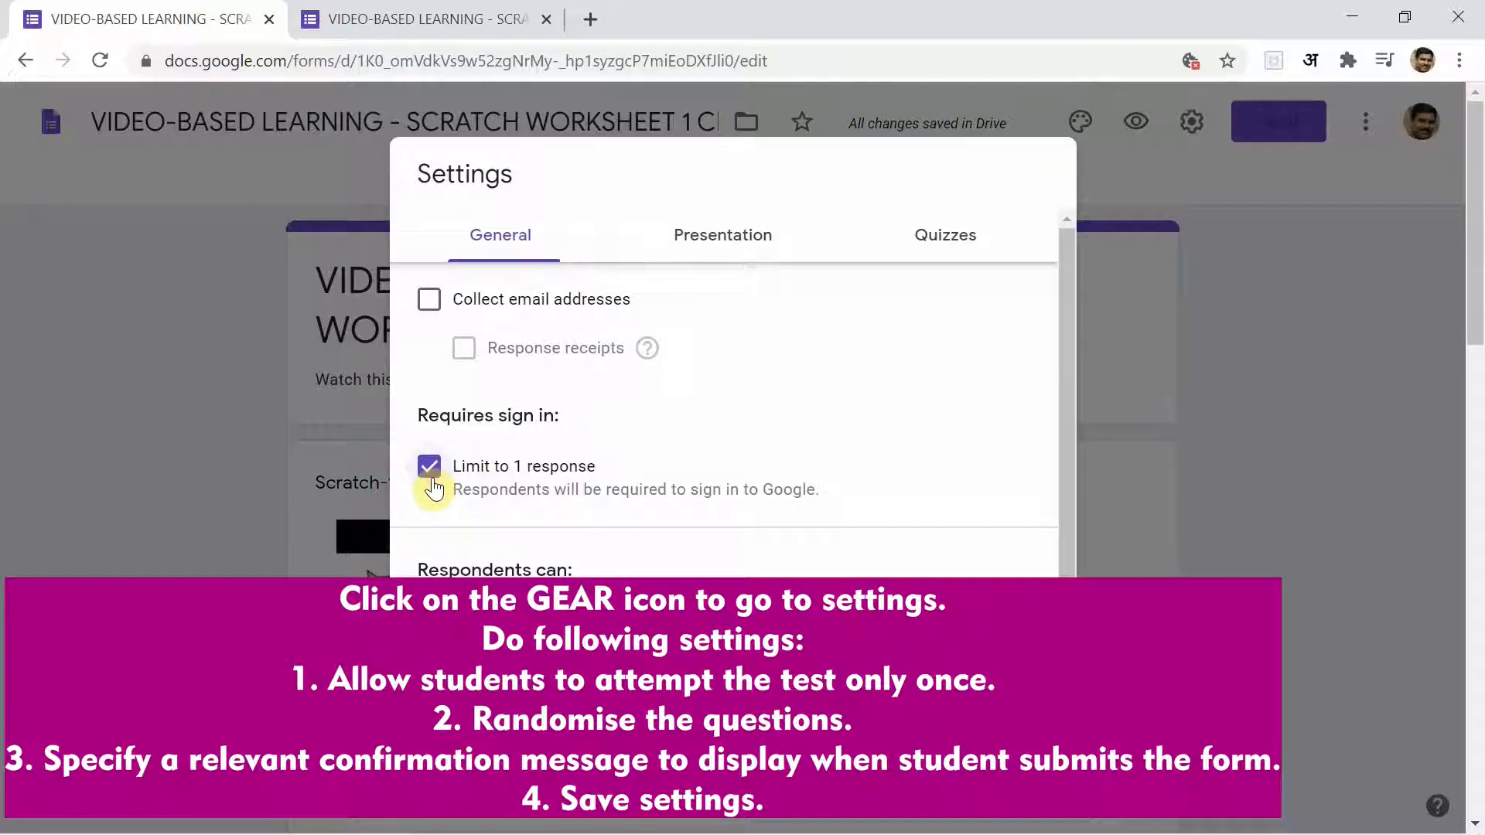
- Enable shuffled question order, set the confirmation message to "WELL DONE!" and save the form settings
{"action": "left_click", "coordinate": [725, 246]}
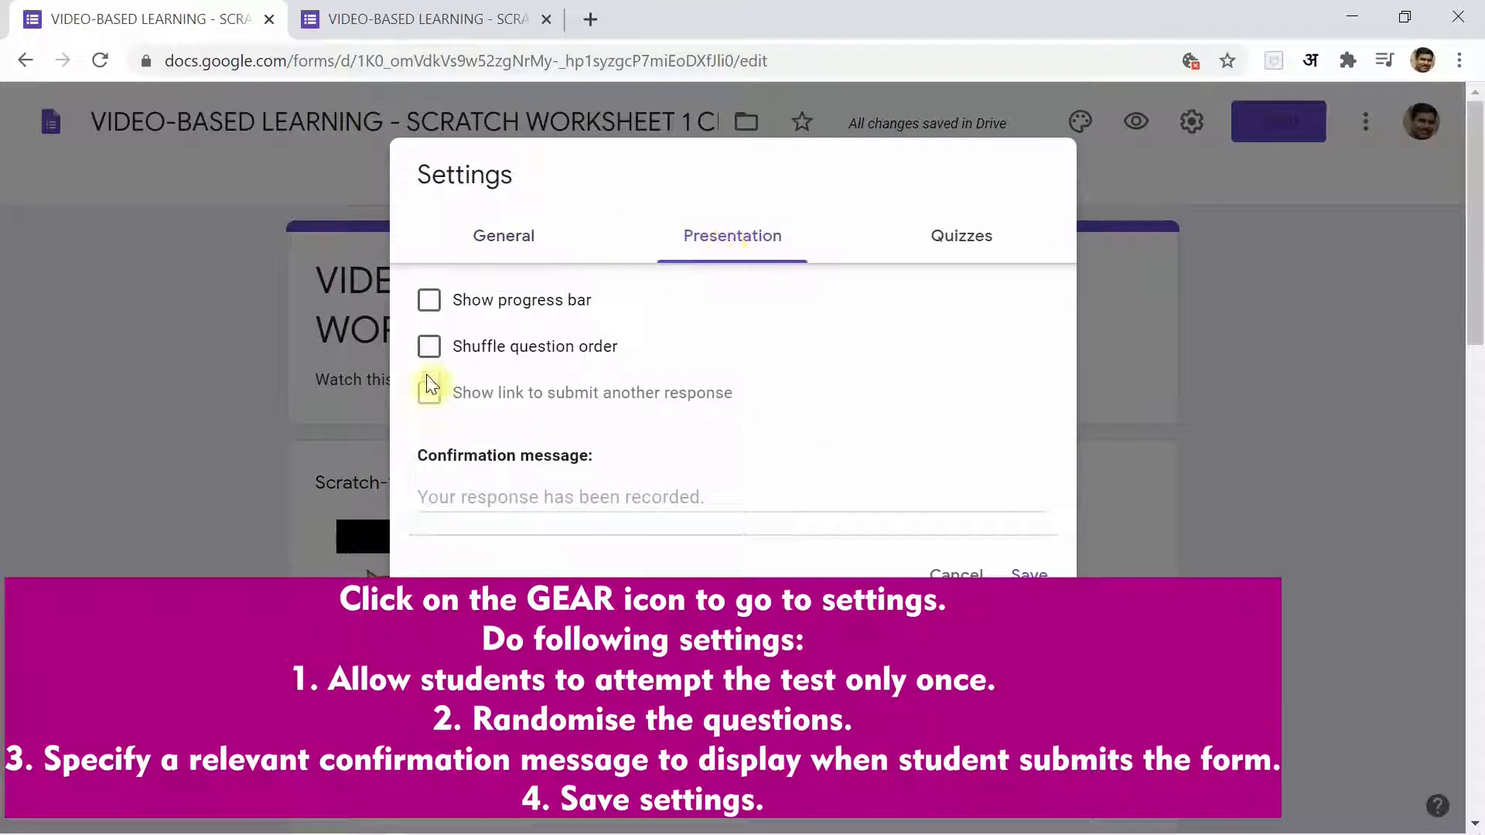
{"action": "left_click", "coordinate": [430, 348]}
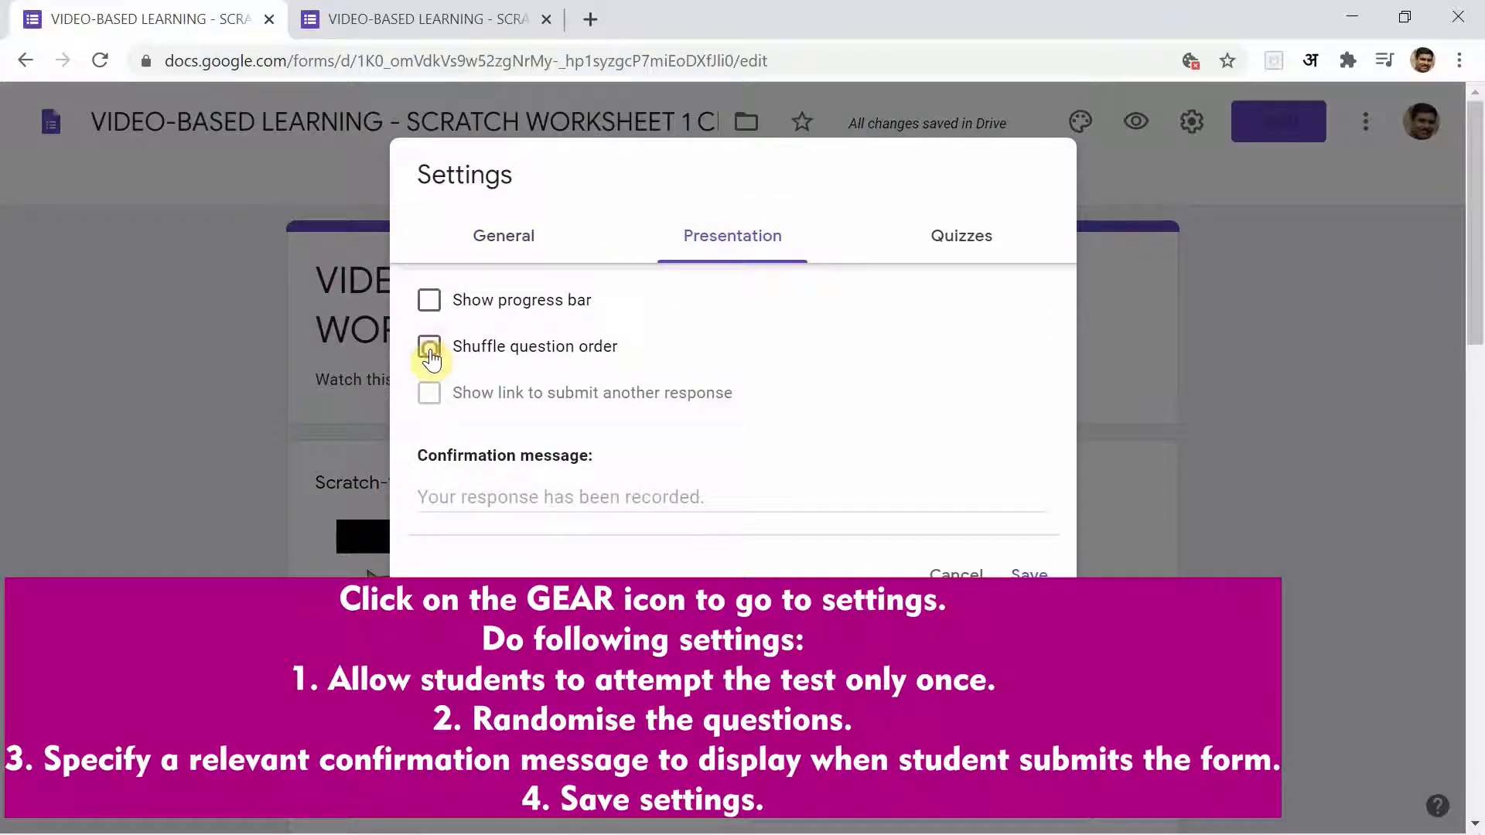
{"action": "left_click", "coordinate": [431, 484]}
{"action": "type", "text": "WeLL DONE!"}
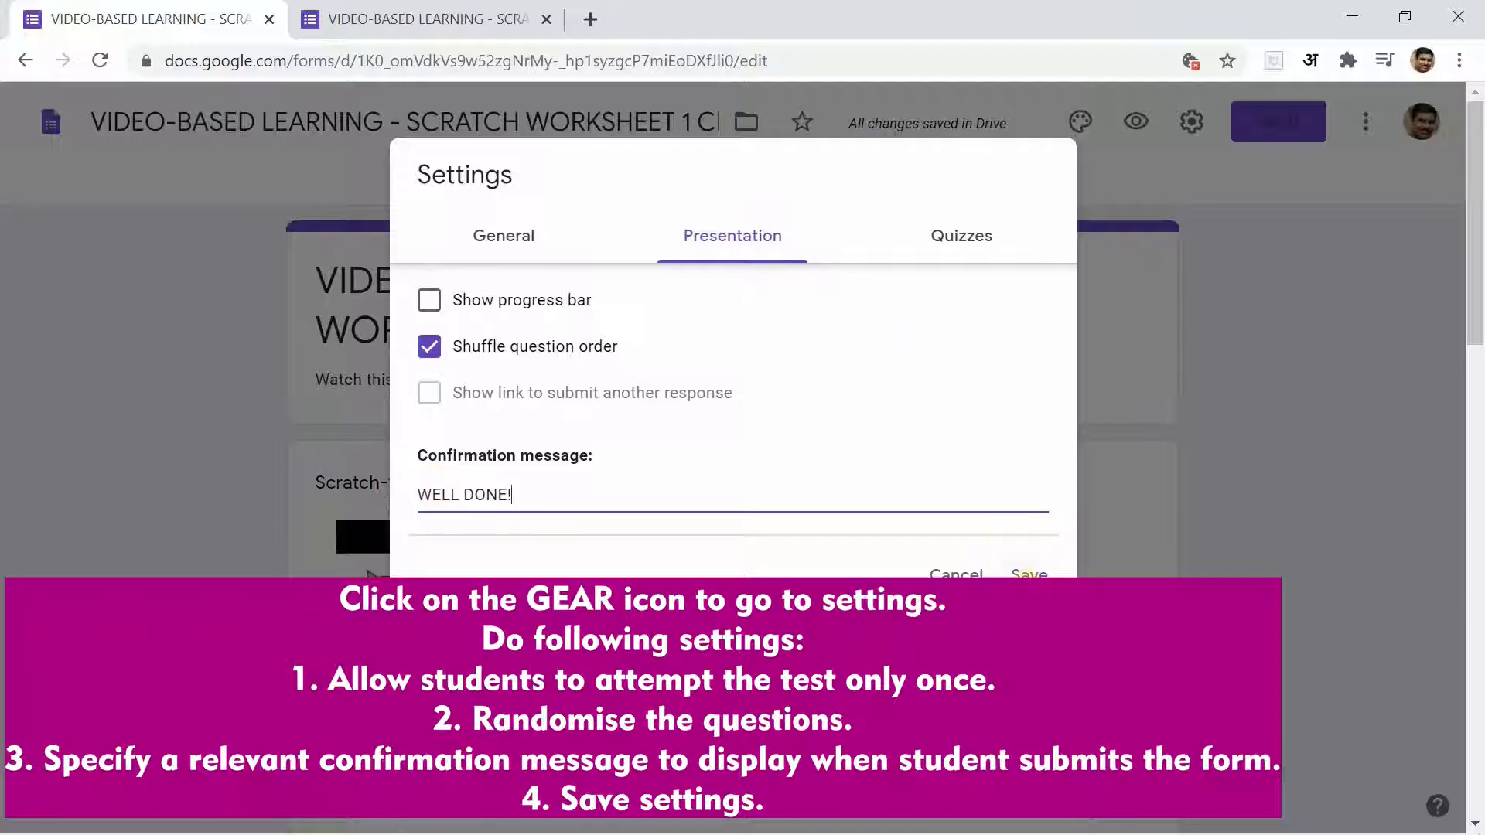
{"action": "left_click", "coordinate": [1029, 574]}
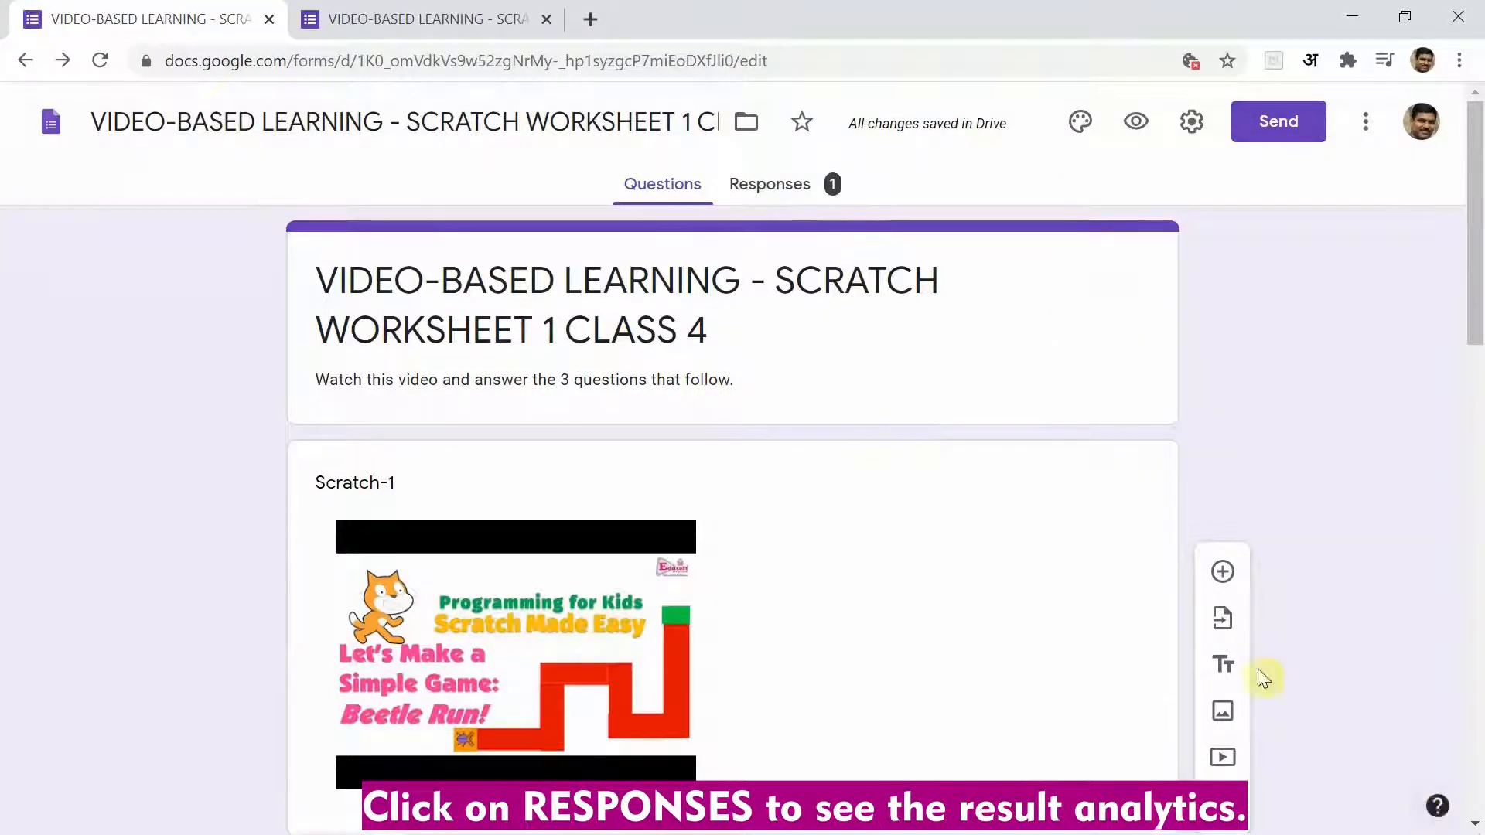
- Review the summary charts and answers for every question in the form's responses
{"action": "left_click", "coordinate": [787, 201]}
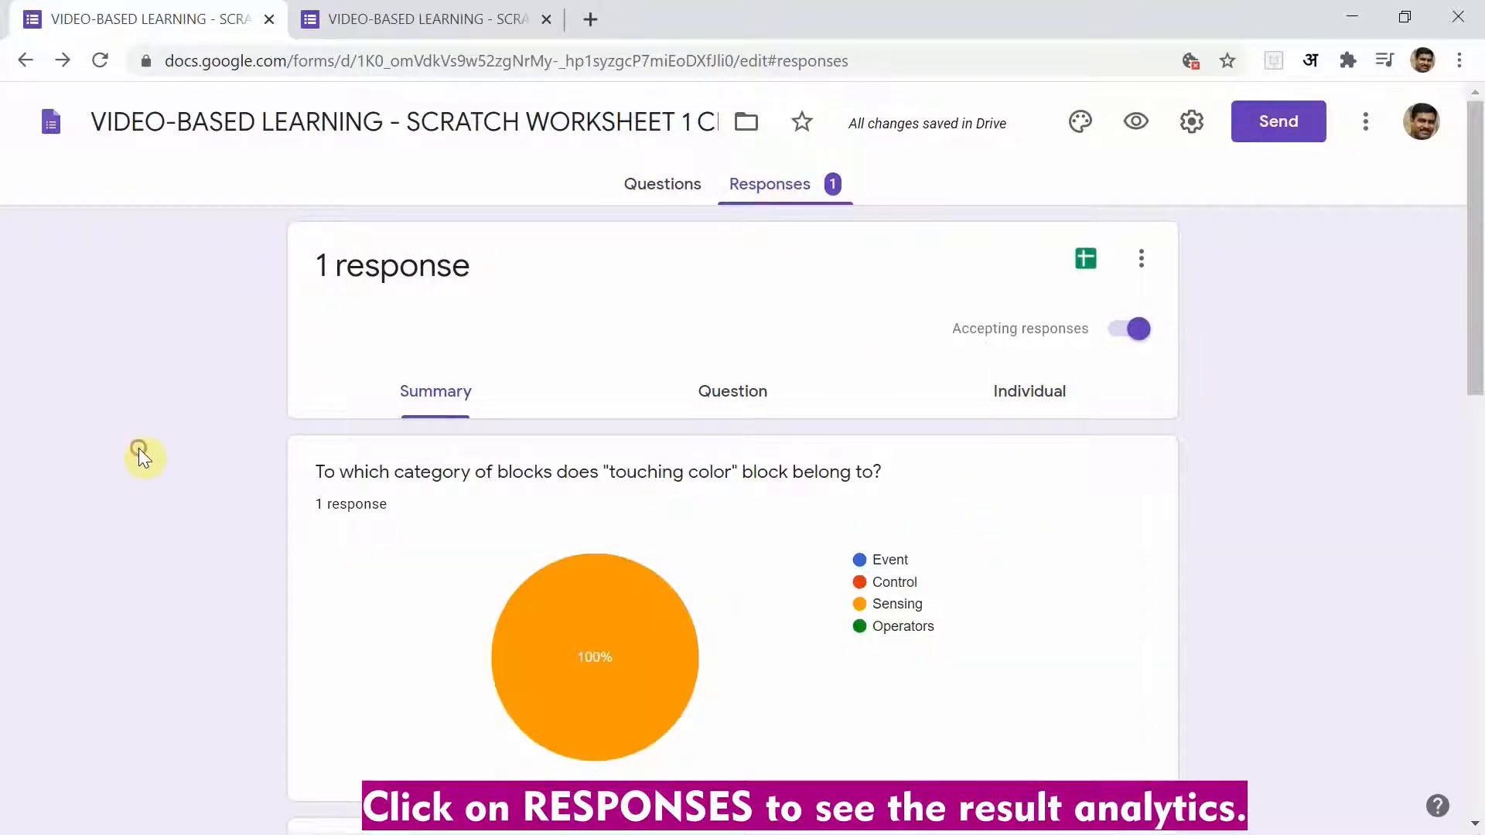
{"action": "scroll", "coordinate": [140, 454], "scroll_direction": "down", "scroll_amount": 6}
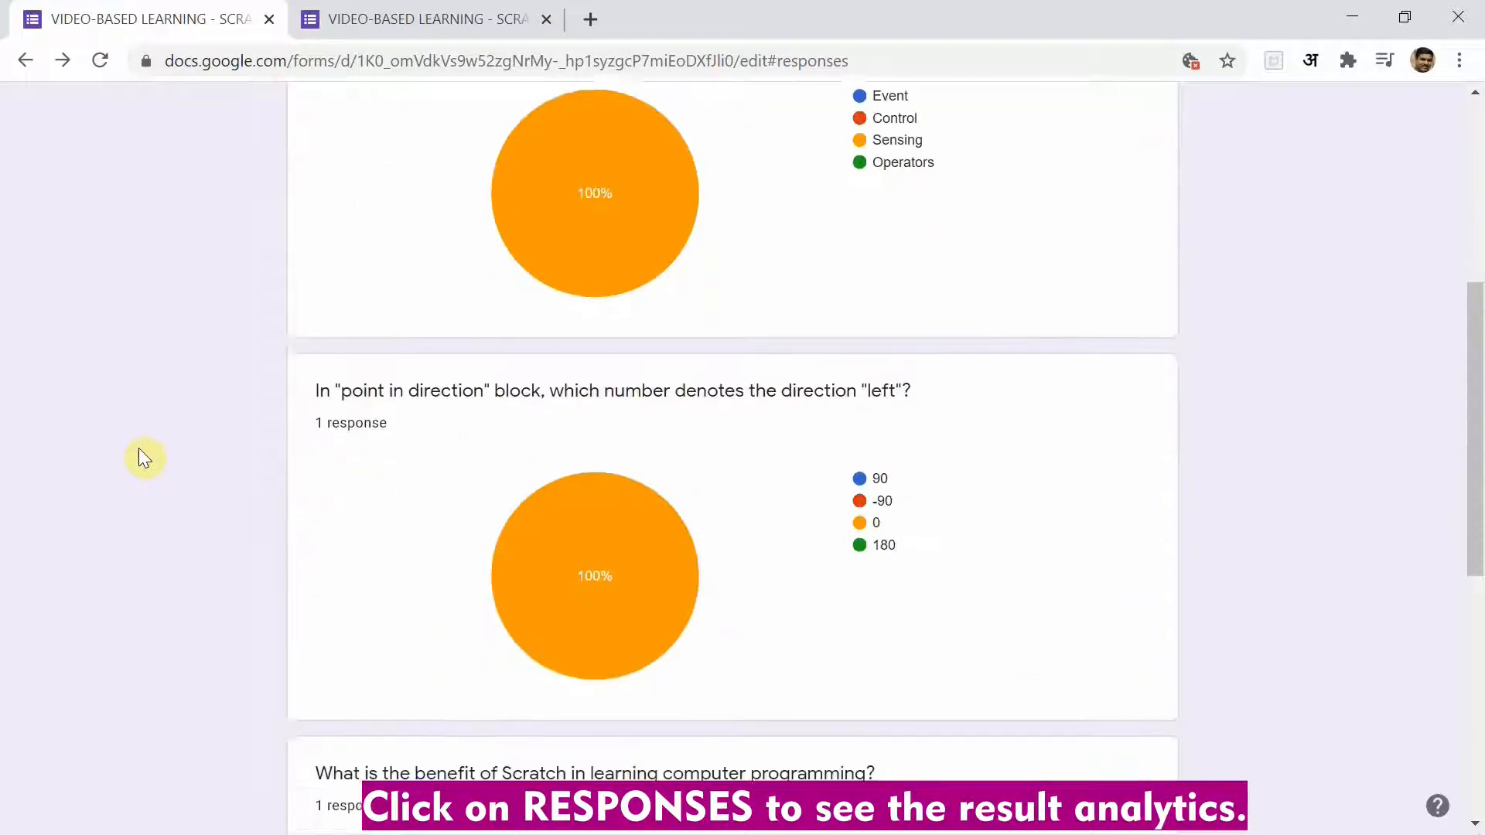
{"action": "scroll", "coordinate": [140, 457], "scroll_direction": "down", "scroll_amount": 8}
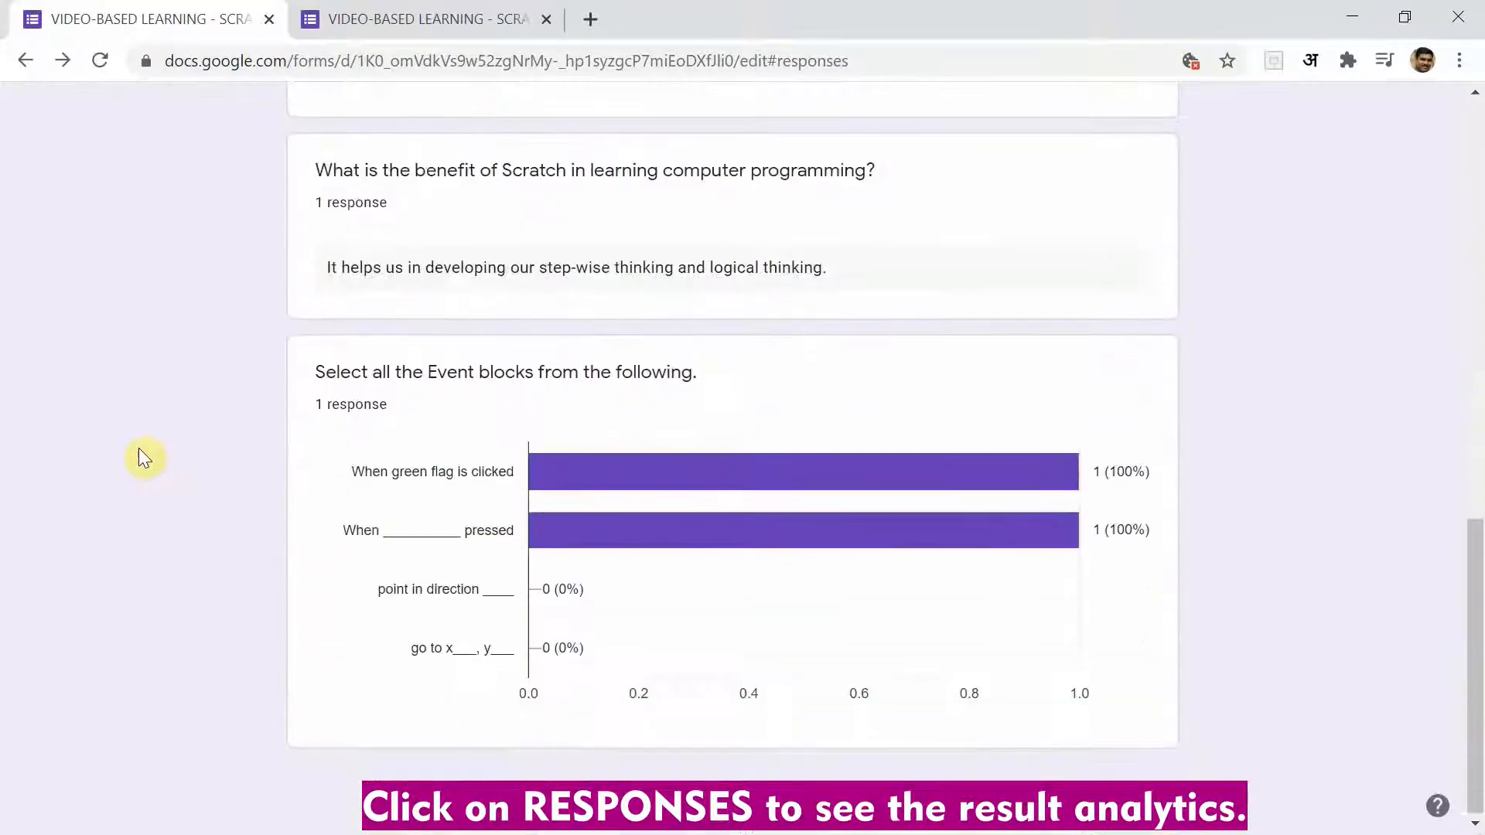
{"action": "scroll", "coordinate": [140, 456], "scroll_direction": "up", "scroll_amount": 15}
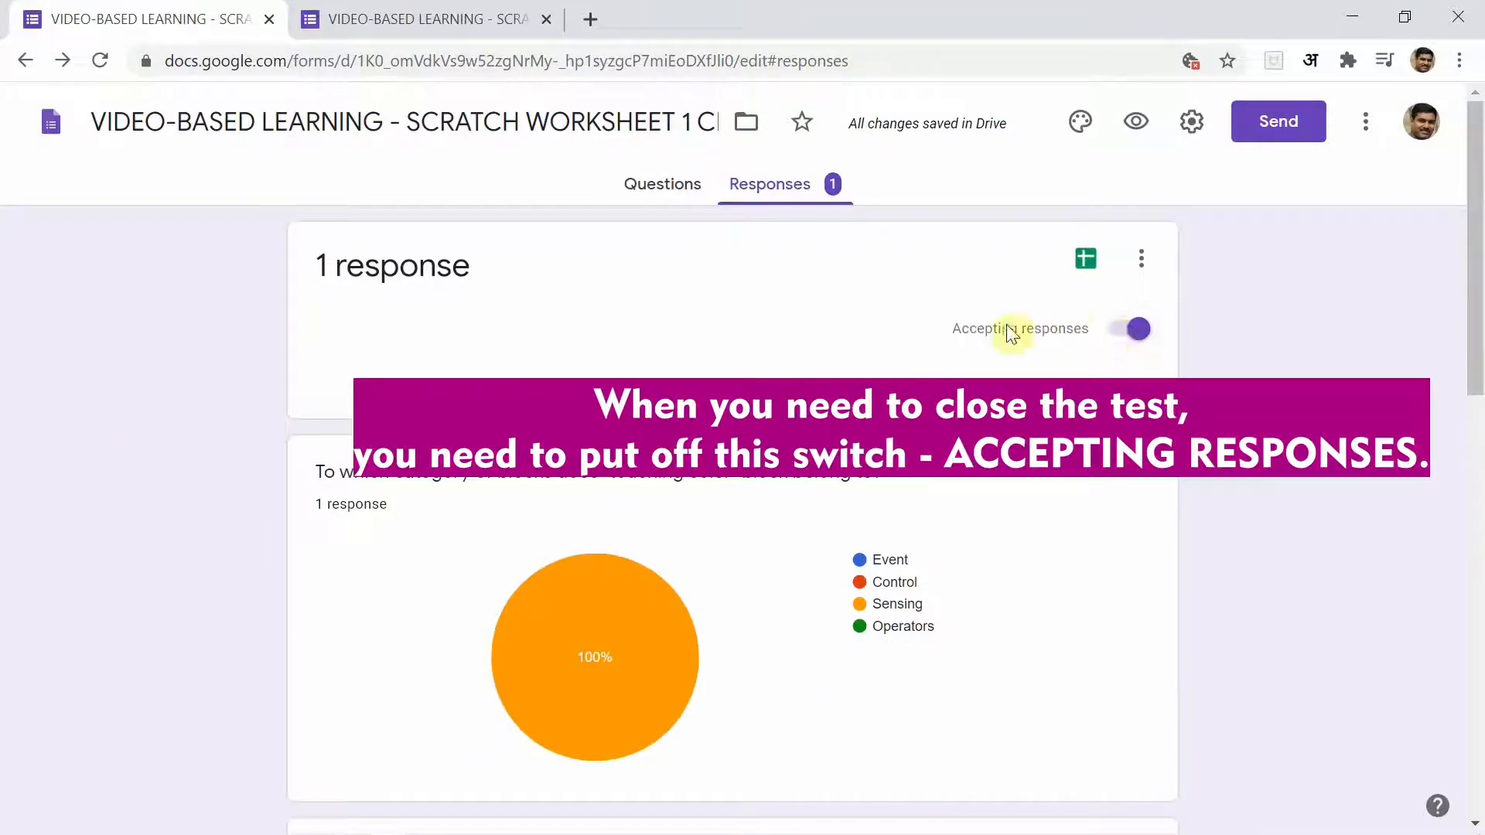
- Stop the form from accepting responses
{"action": "left_click", "coordinate": [1121, 334]}
{"action": "left_click", "coordinate": [1121, 333]}
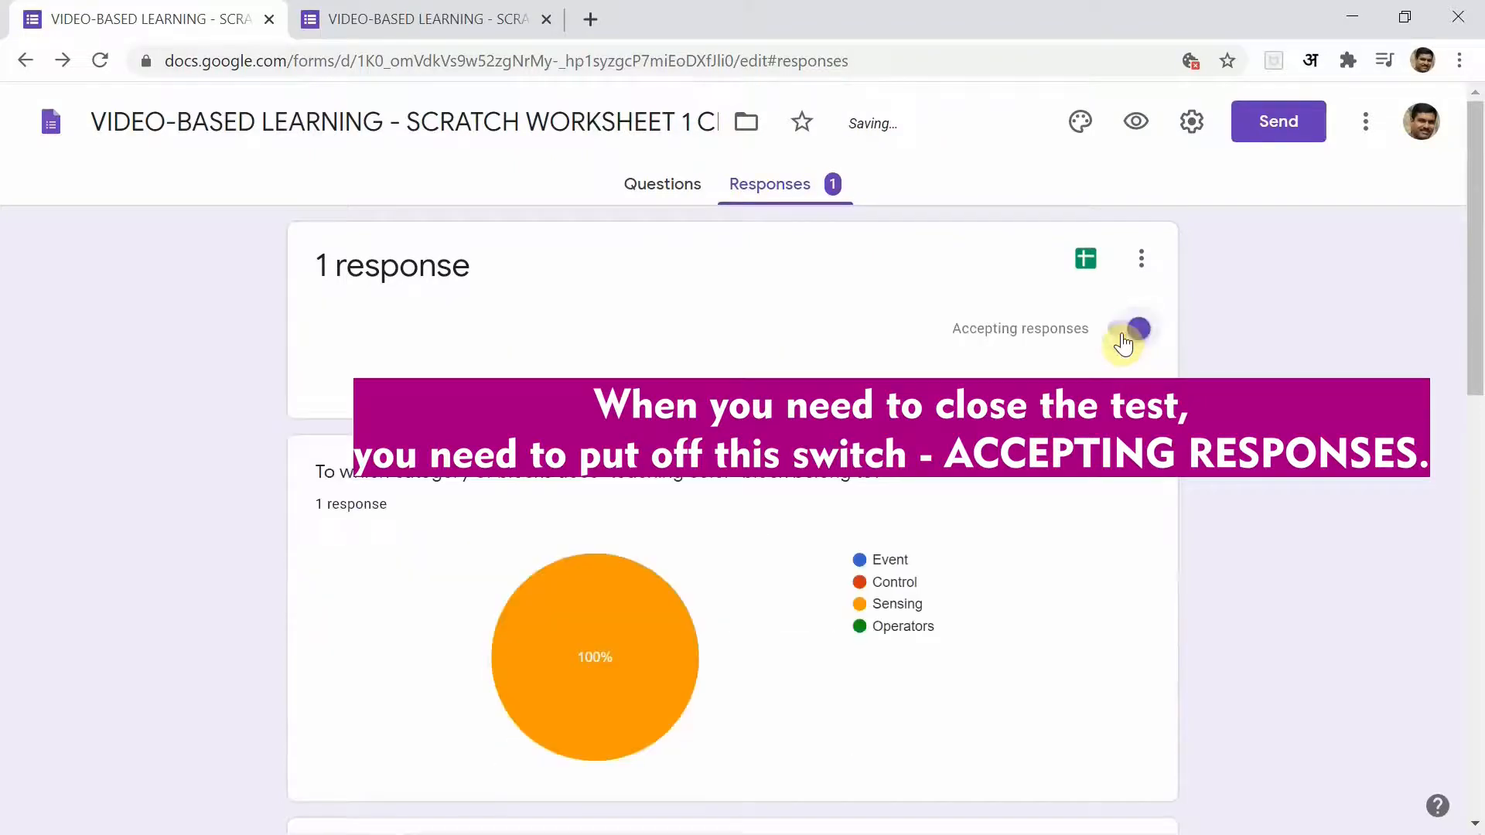
{"action": "left_click", "coordinate": [1121, 334]}
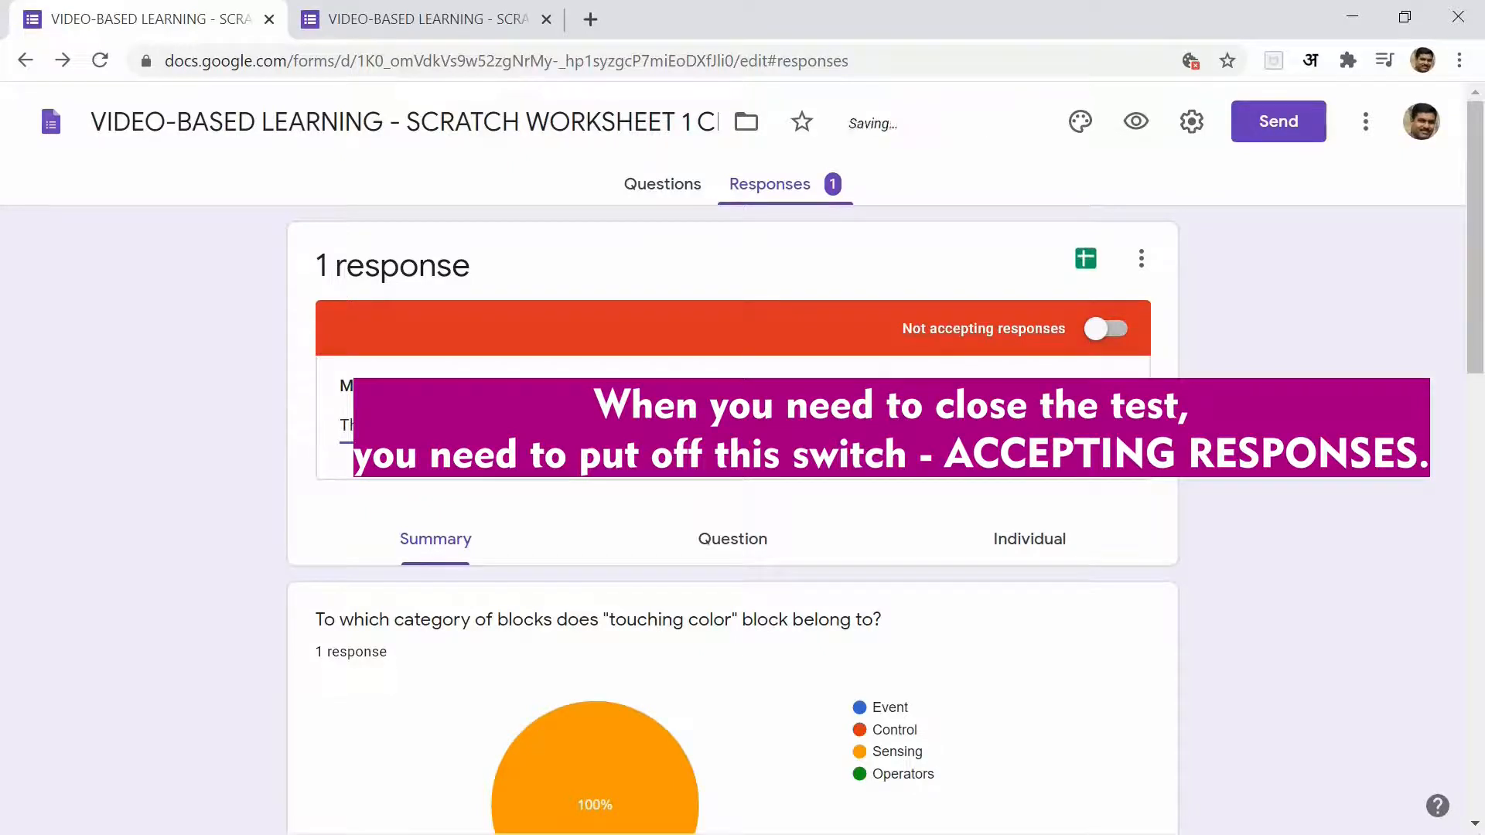
{"action": "left_click", "coordinate": [1112, 332]}
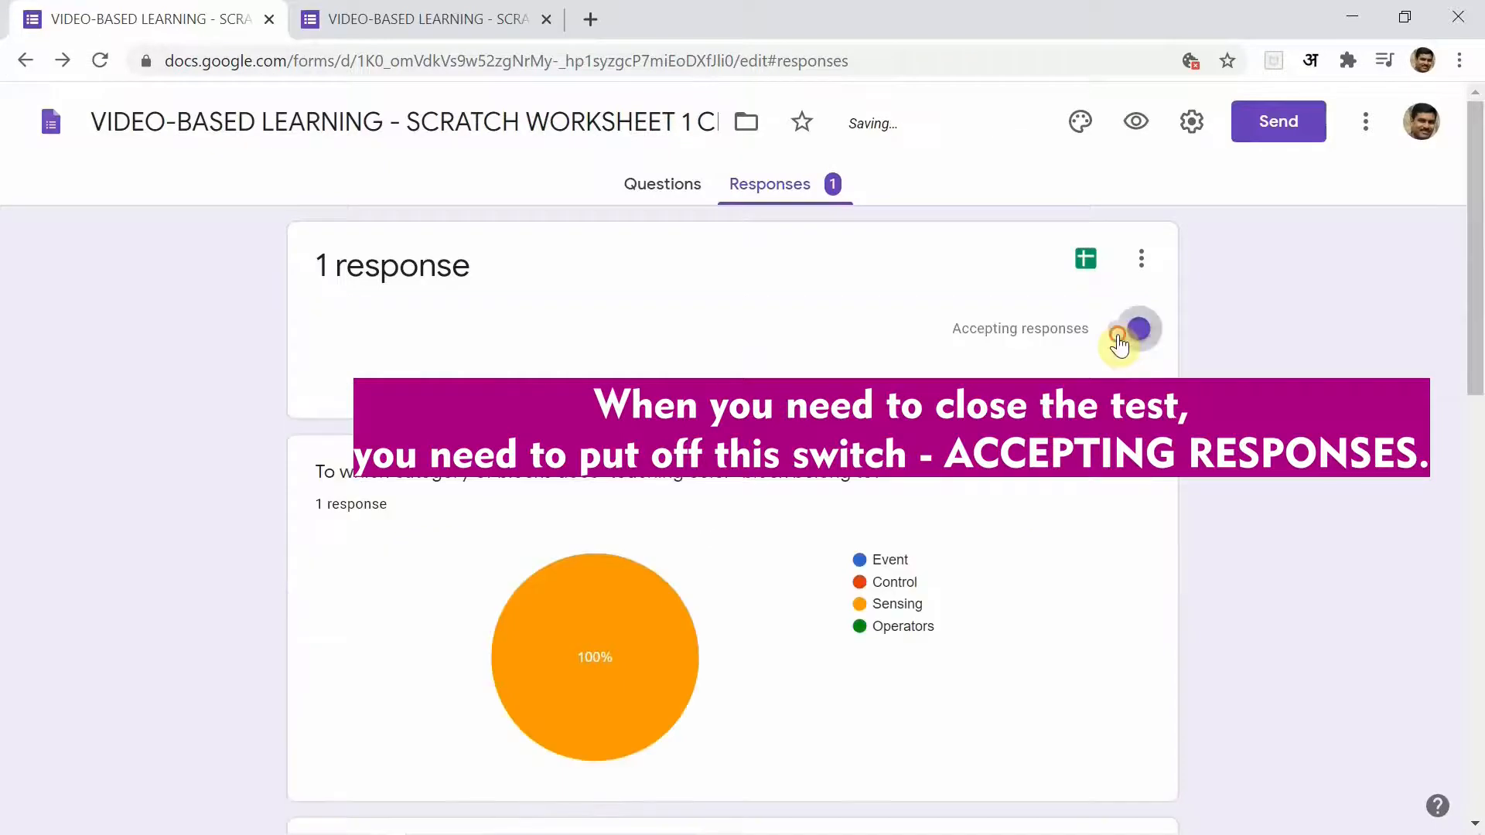
{"action": "left_click", "coordinate": [1117, 335]}
{"action": "left_click", "coordinate": [1120, 340]}
{"action": "left_click", "coordinate": [1119, 347]}
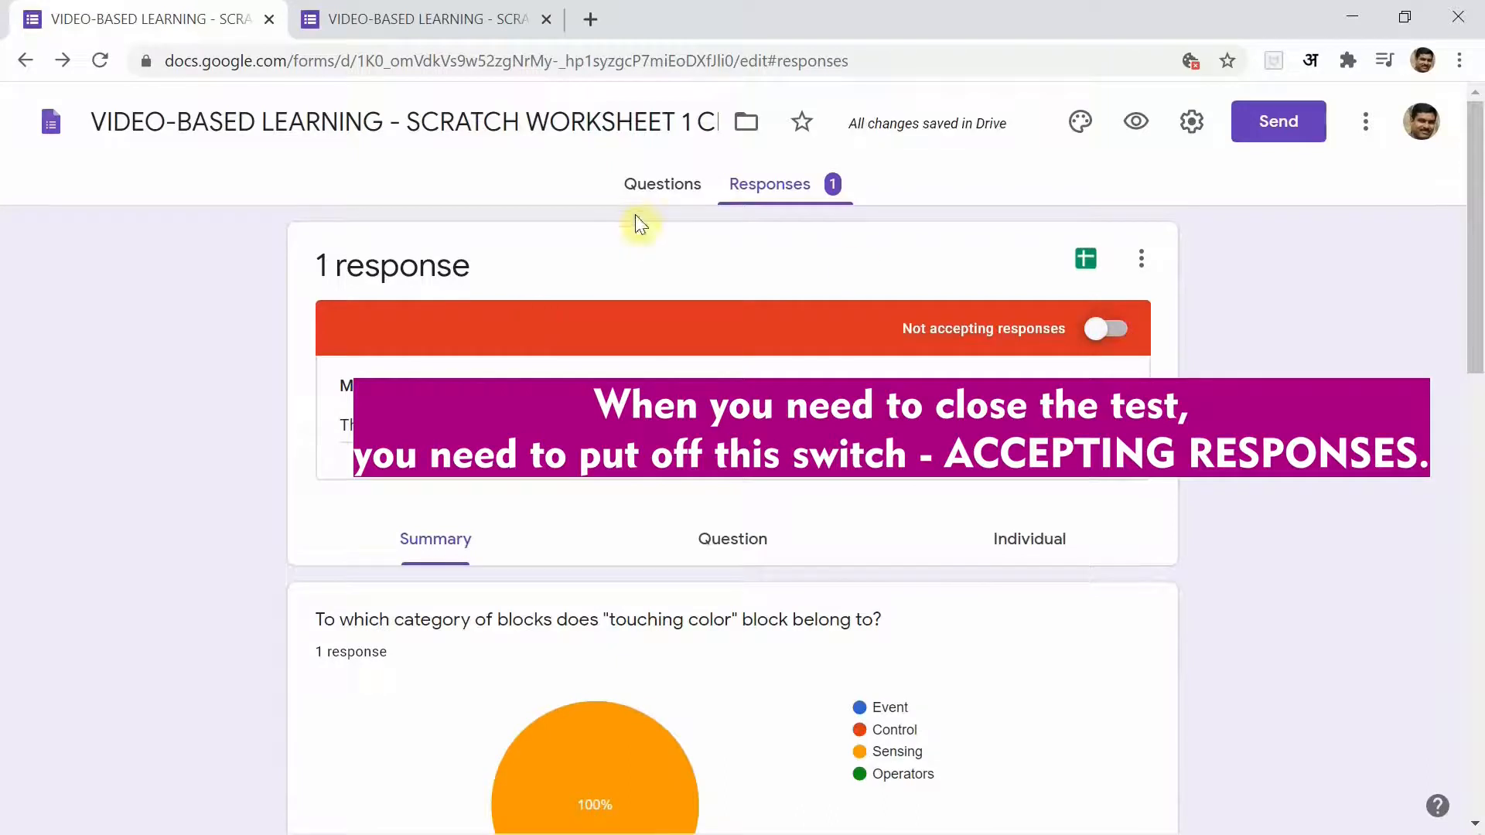
- Return to the form's responses from the questions view and reopen the form for new responses
{"action": "left_click", "coordinate": [631, 194]}
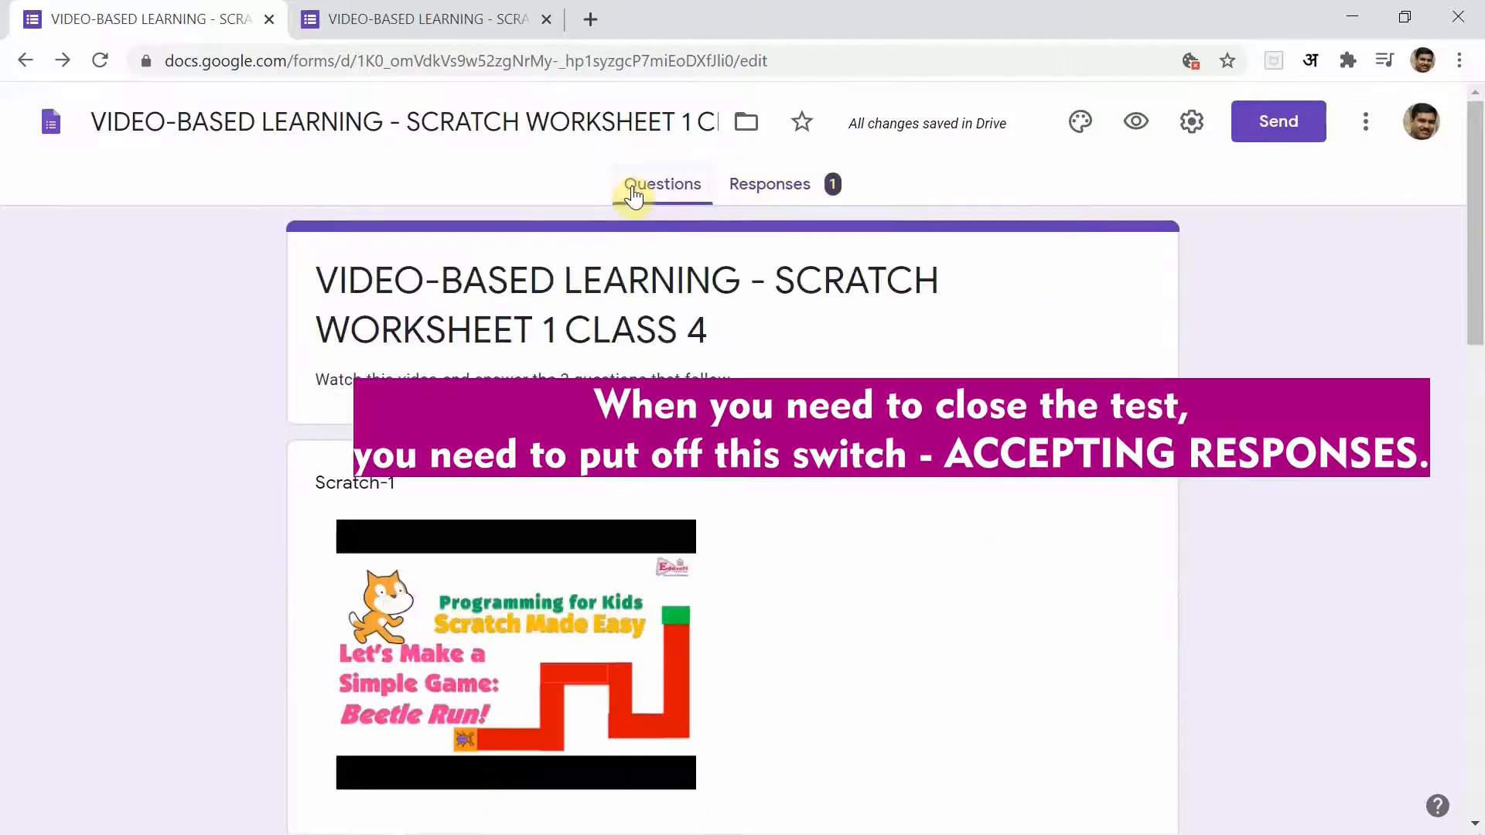
{"action": "left_click", "coordinate": [737, 187]}
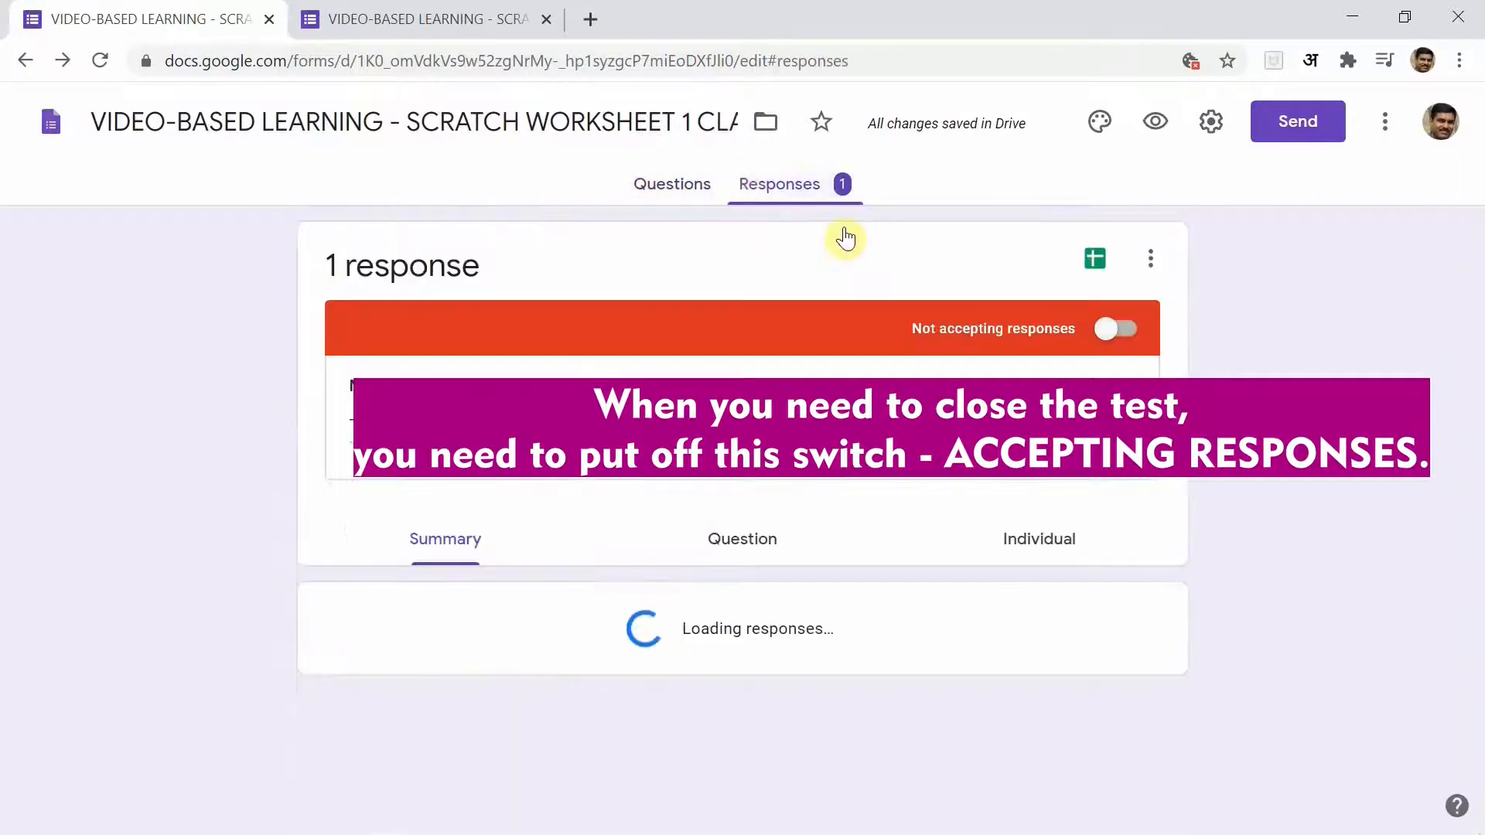
{"action": "left_click", "coordinate": [1116, 331]}
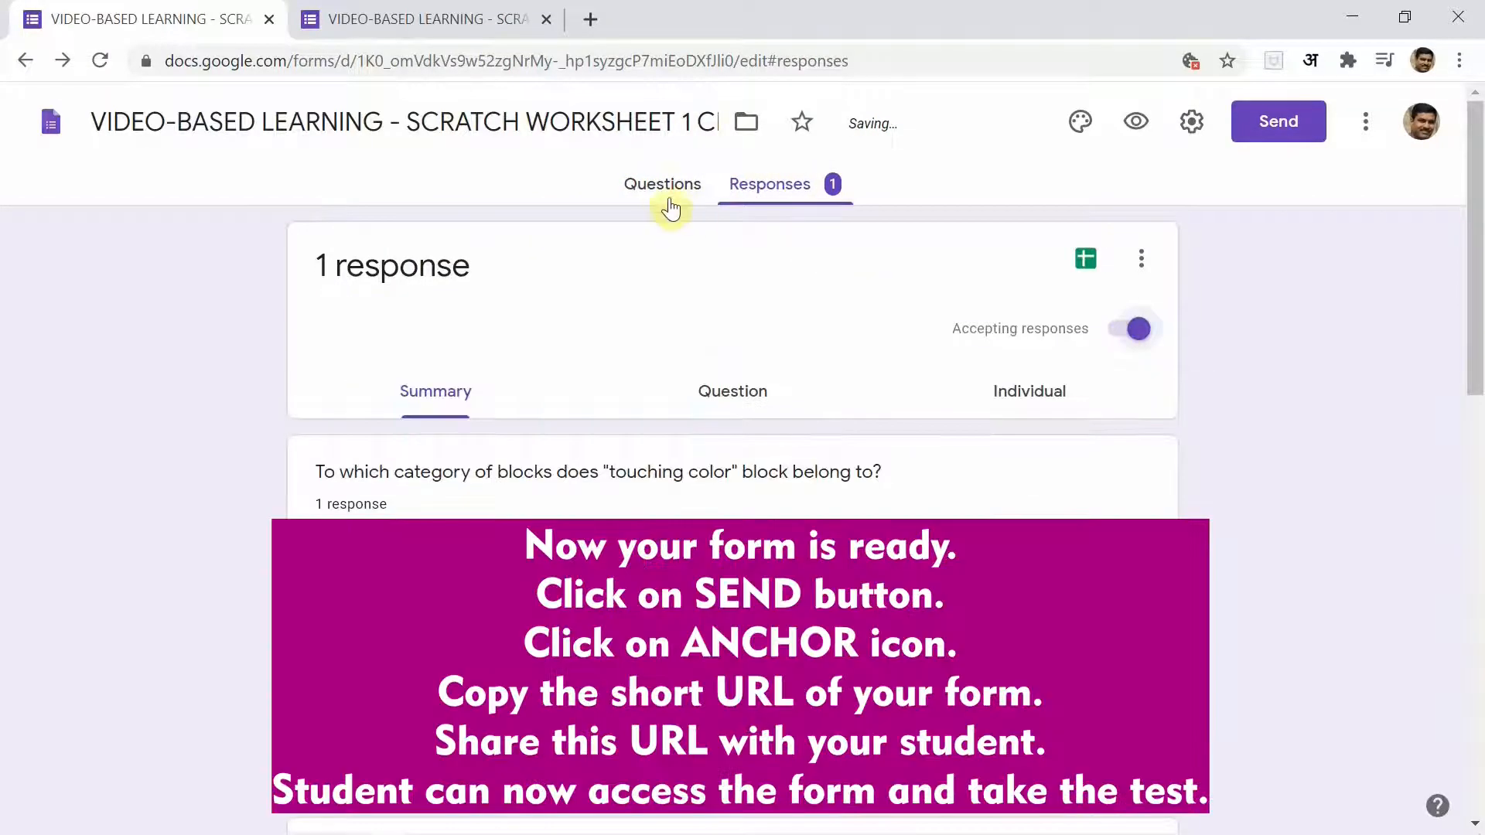
- From the form's questions view, generate a shortened link for sharing the form and copy it to the clipboard
{"action": "left_click", "coordinate": [650, 197]}
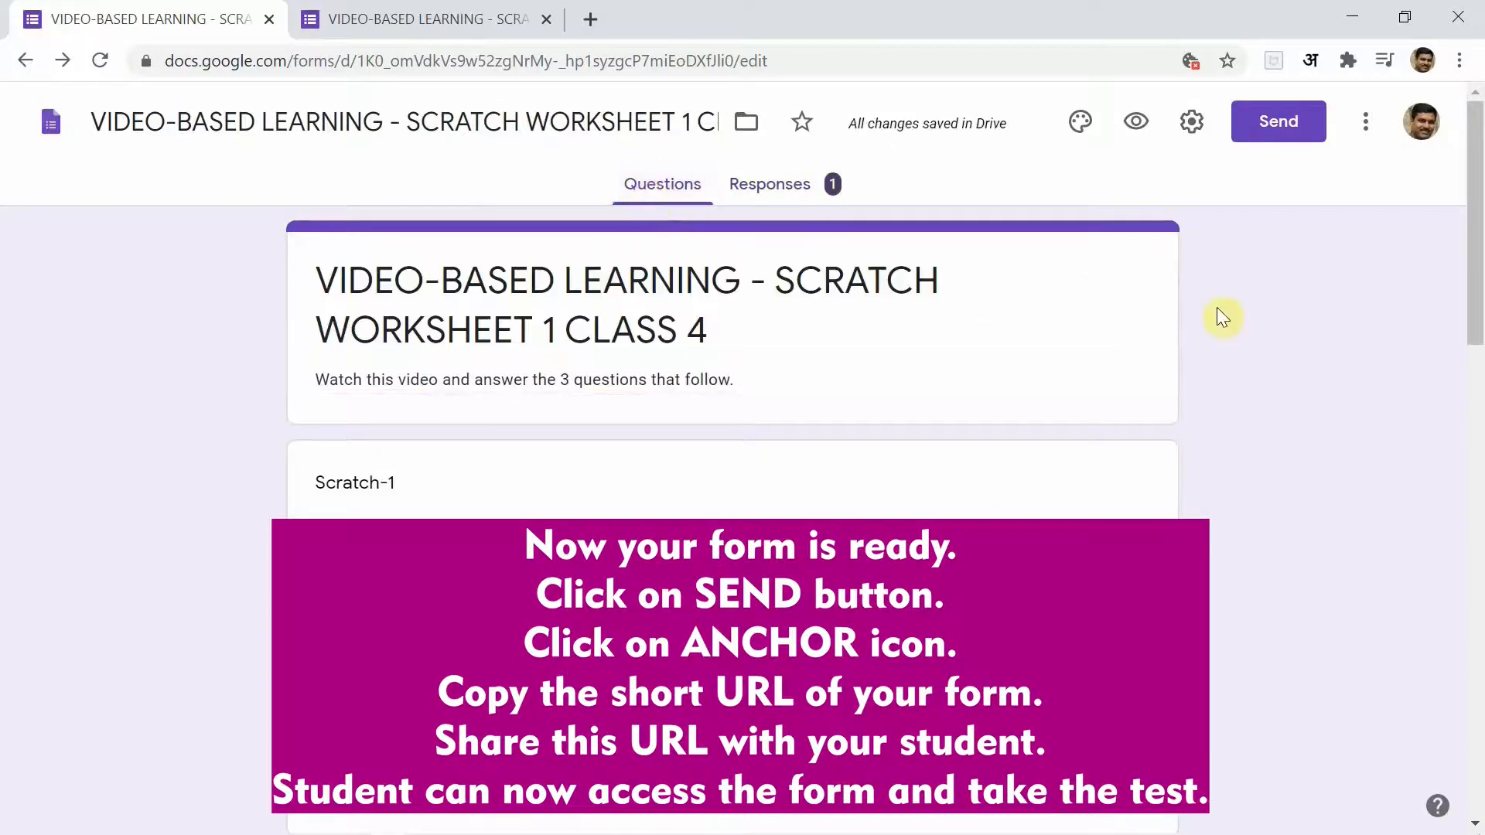
{"action": "left_click", "coordinate": [1280, 130]}
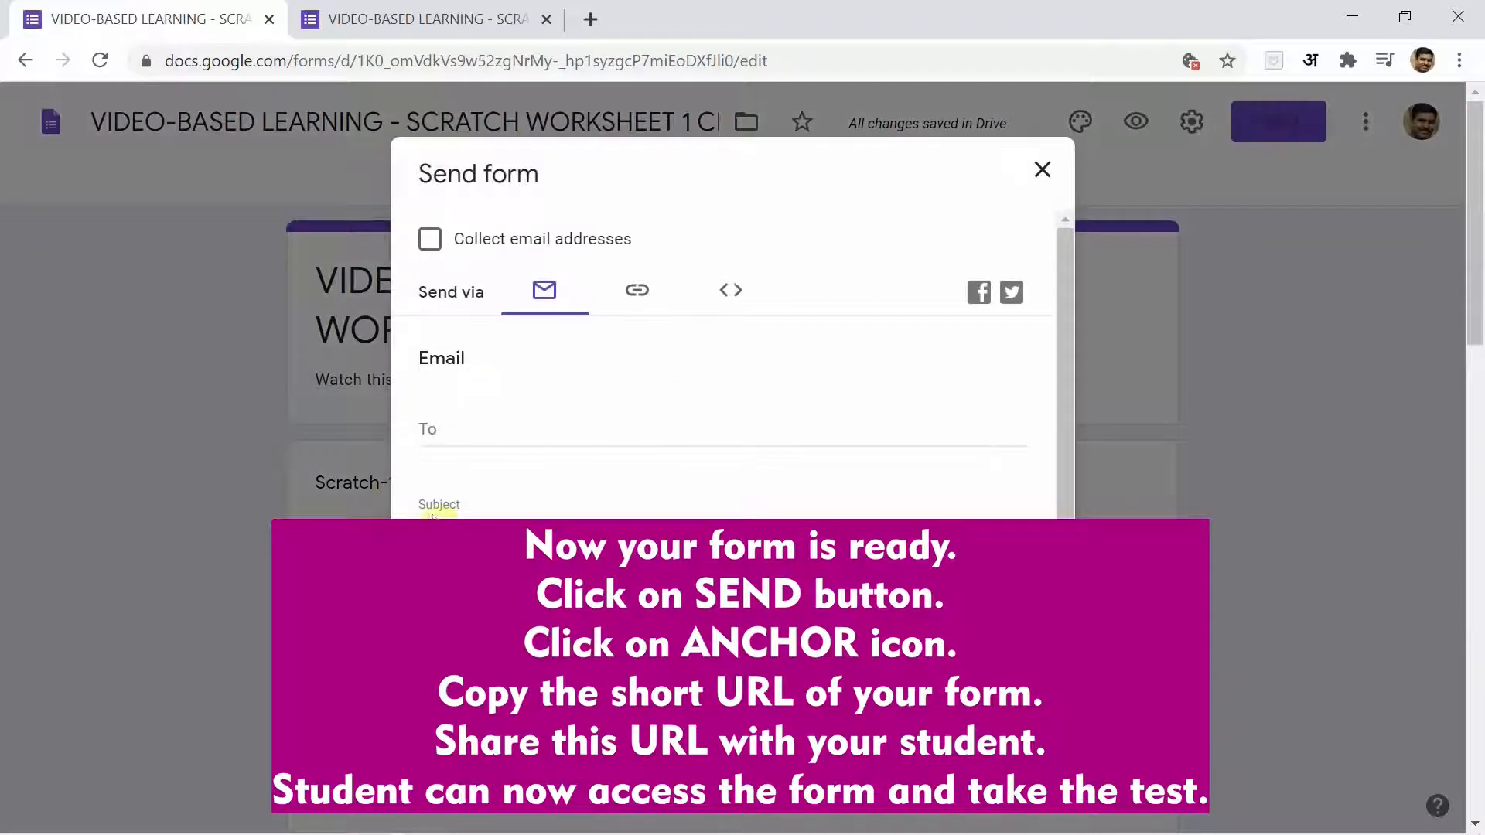
{"action": "left_click", "coordinate": [639, 294]}
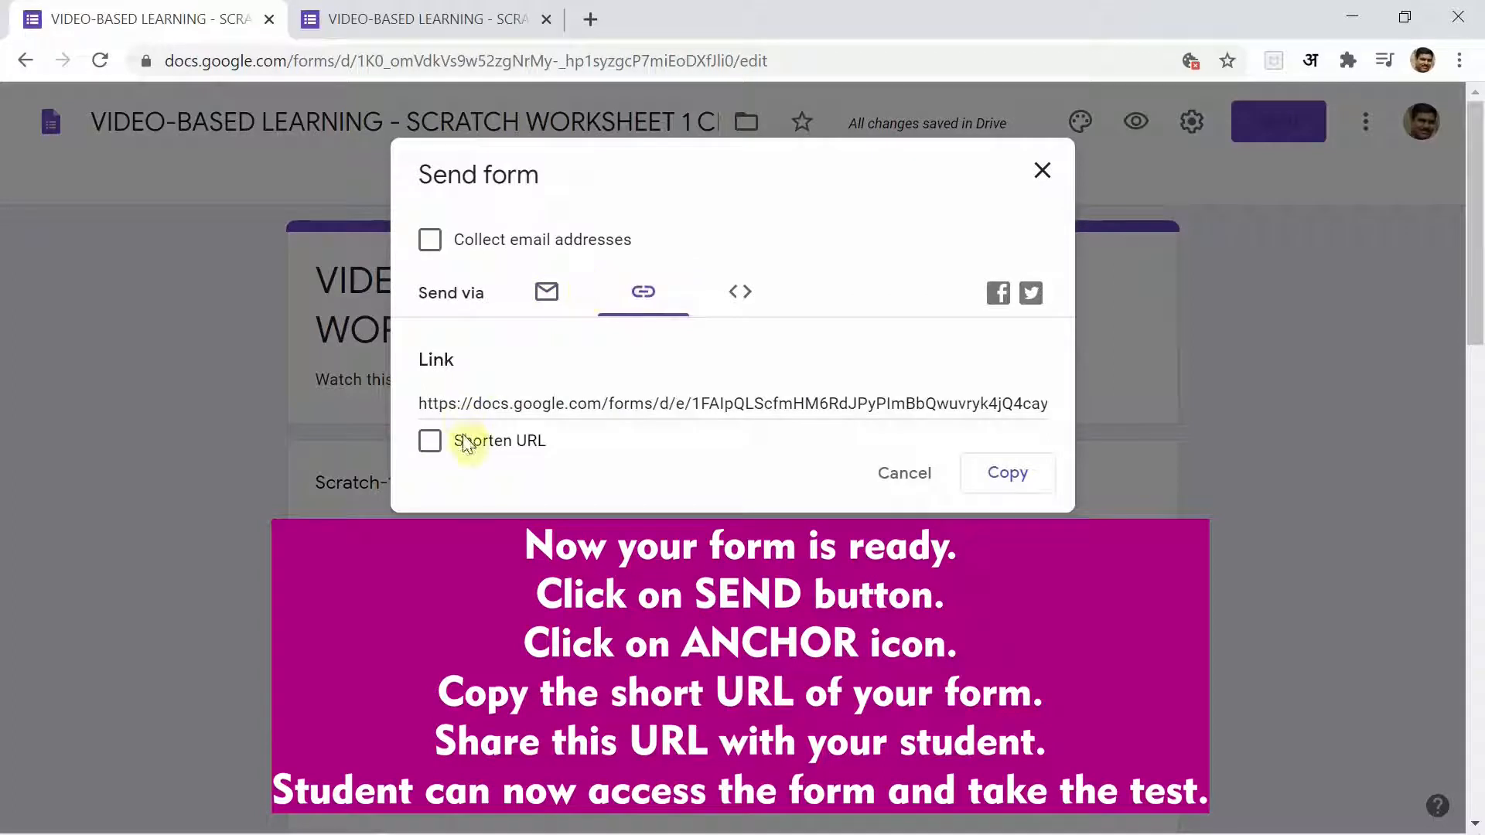
{"action": "left_click", "coordinate": [432, 447]}
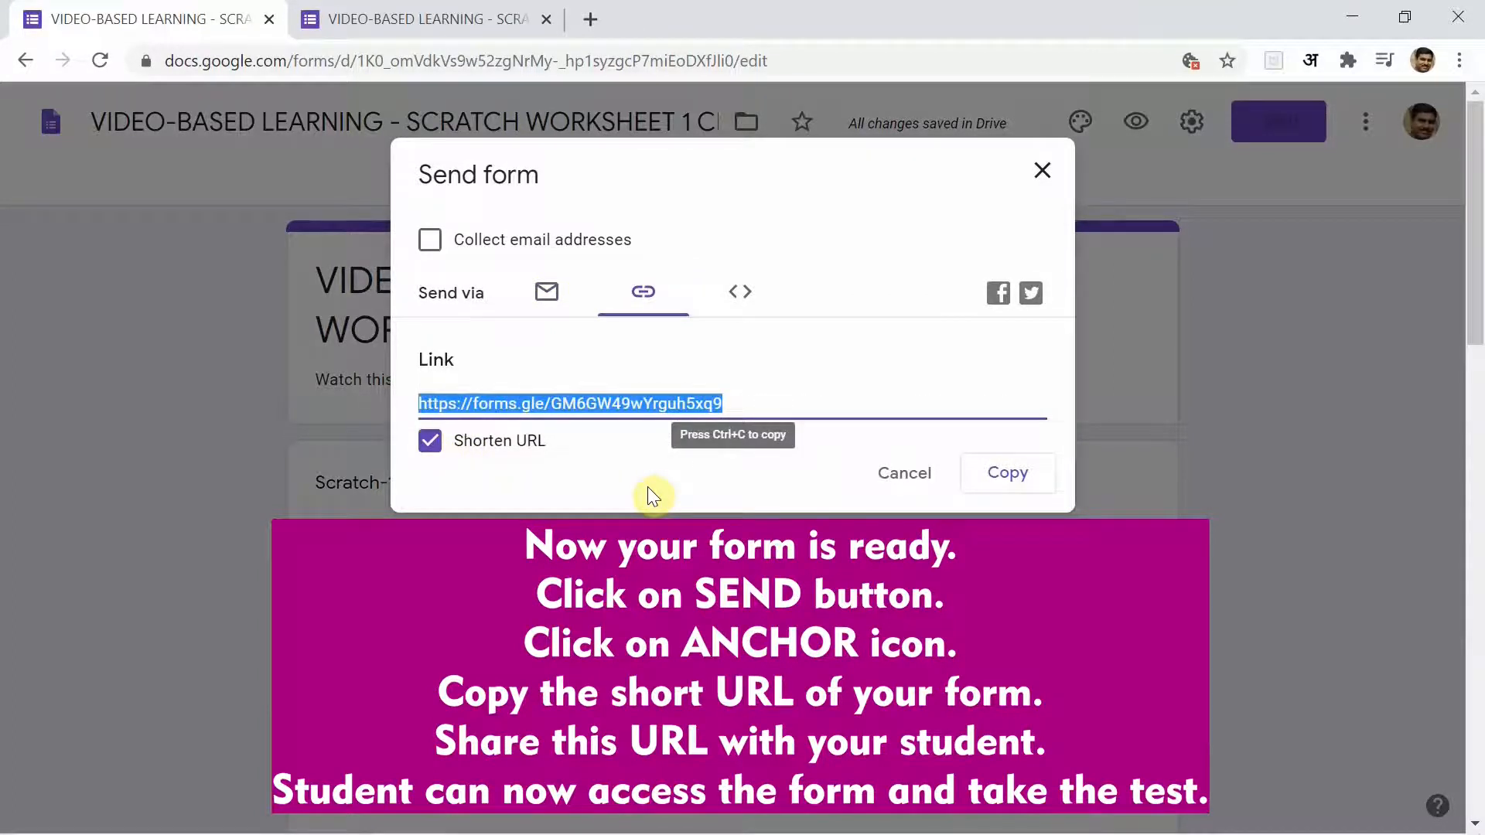
{"action": "left_click", "coordinate": [1006, 479]}
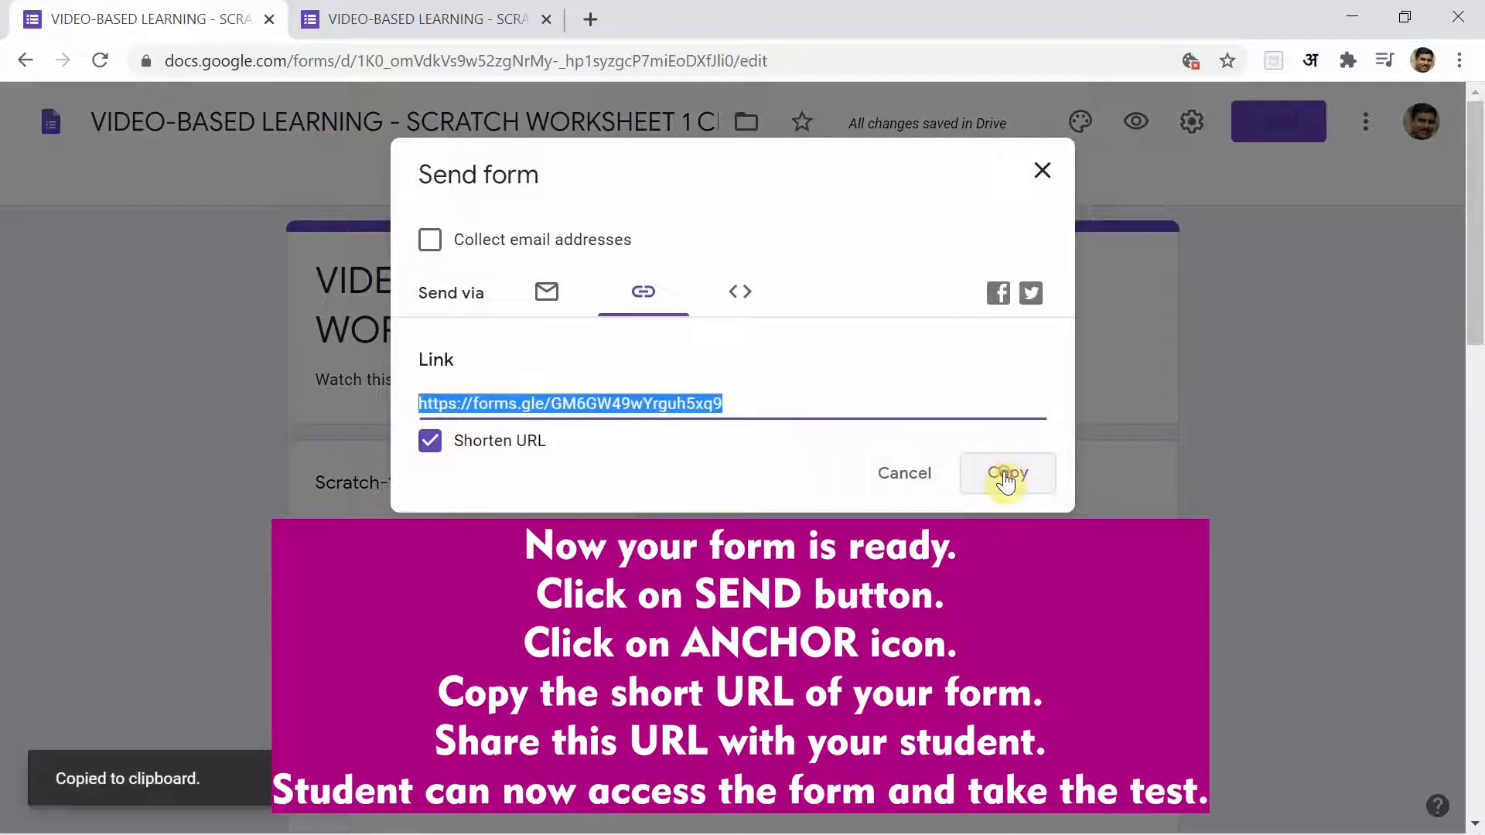
{"action": "left_click", "coordinate": [1042, 171]}
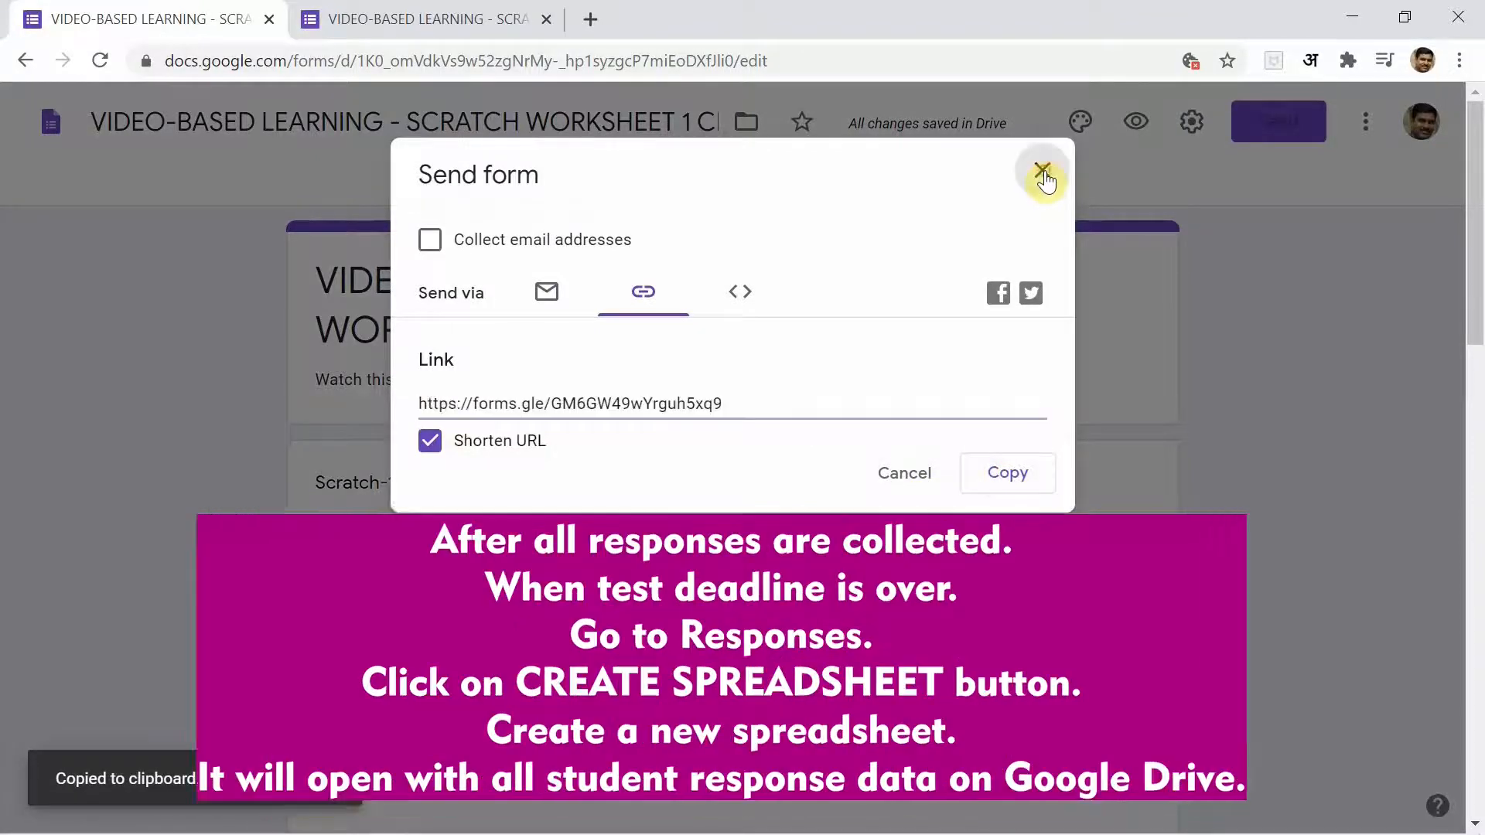
- Create a new spreadsheet as the destination for the form's responses, keeping the suggested name
{"action": "scroll", "coordinate": [1164, 501], "scroll_direction": "down", "scroll_amount": 2}
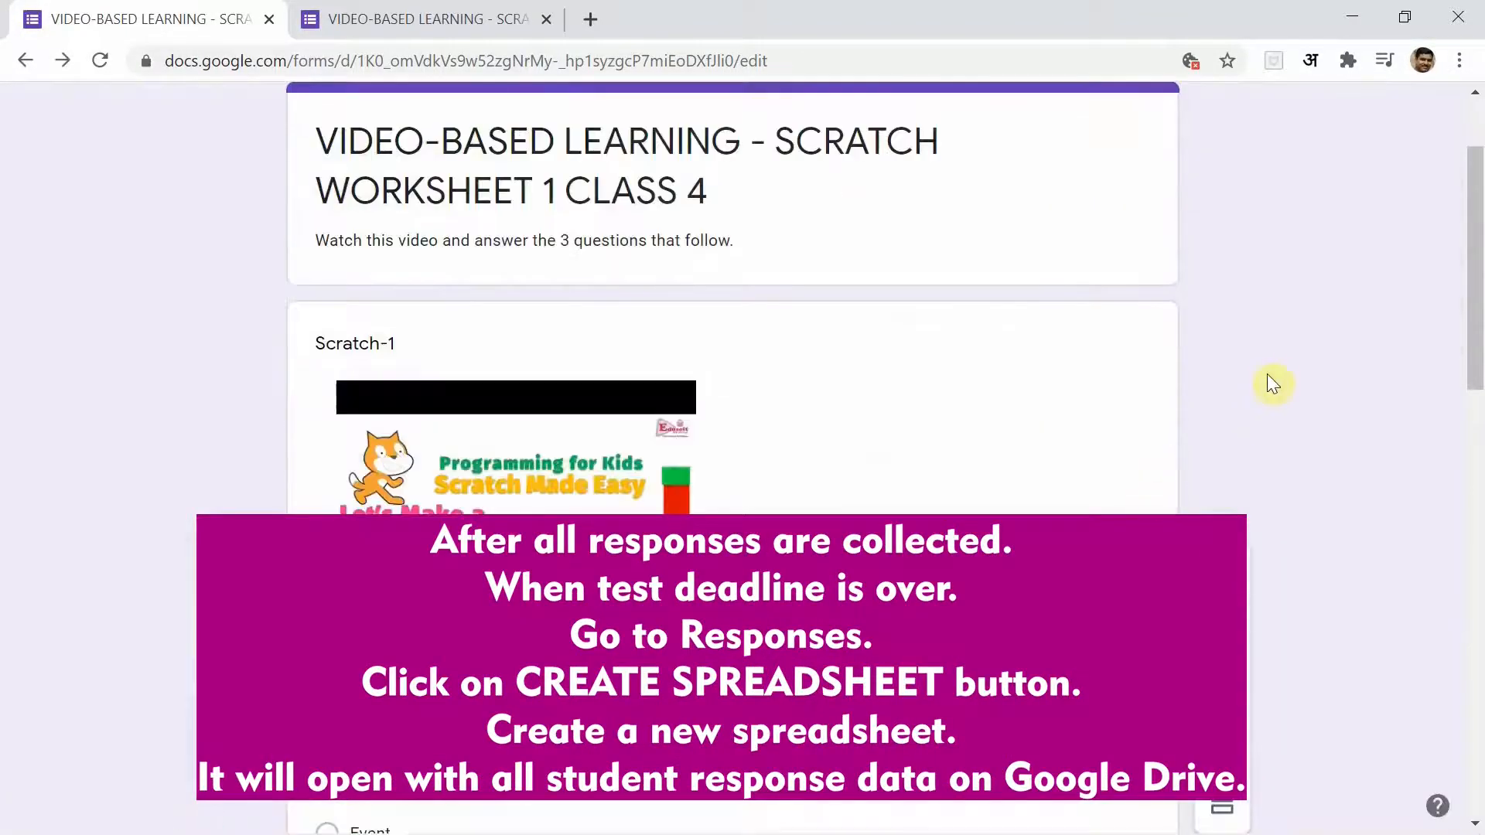
{"action": "scroll", "coordinate": [1474, 100], "scroll_direction": "up", "scroll_amount": 2}
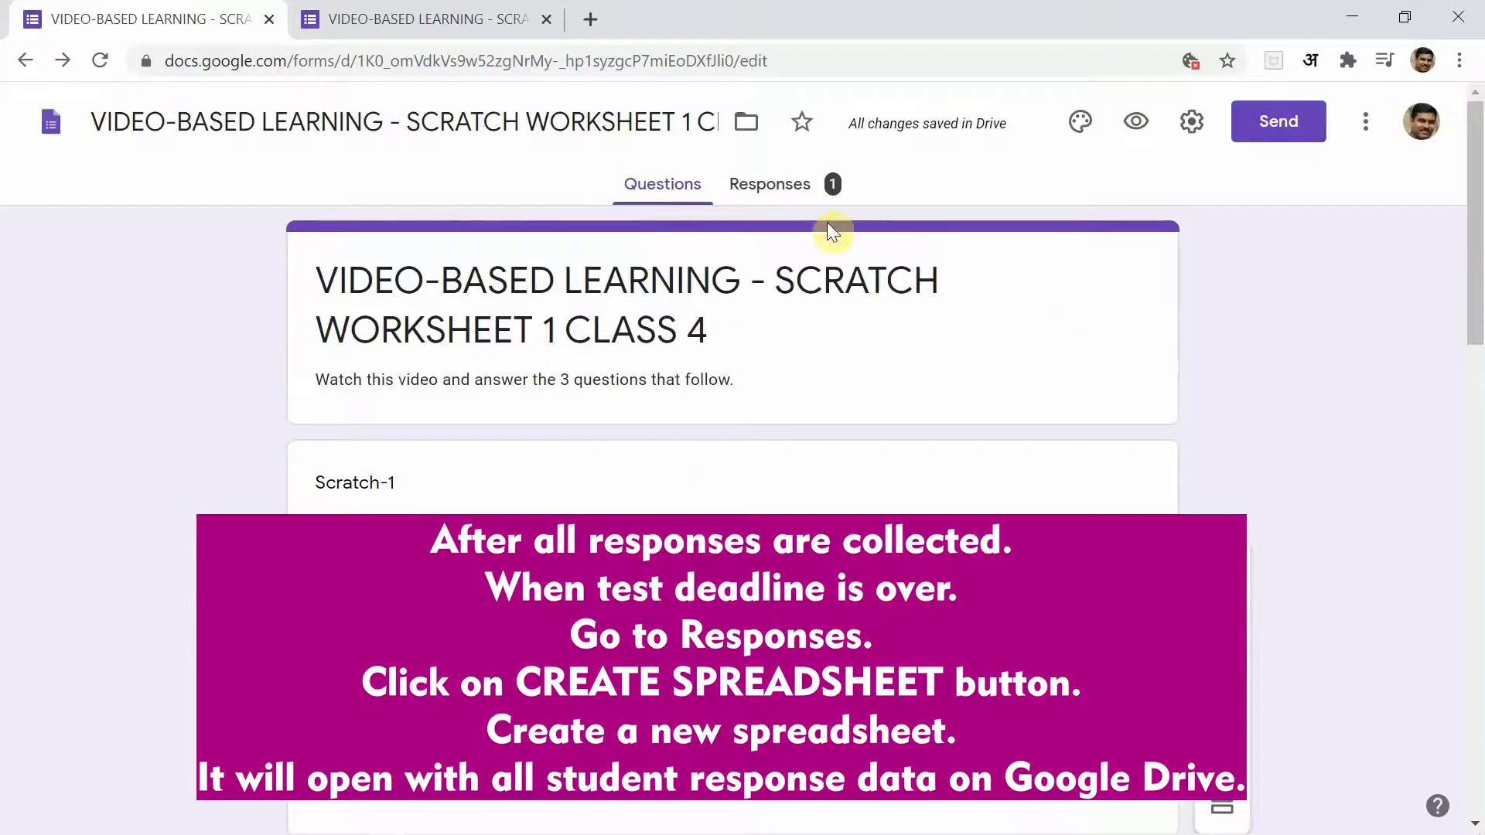
{"action": "left_click", "coordinate": [787, 196]}
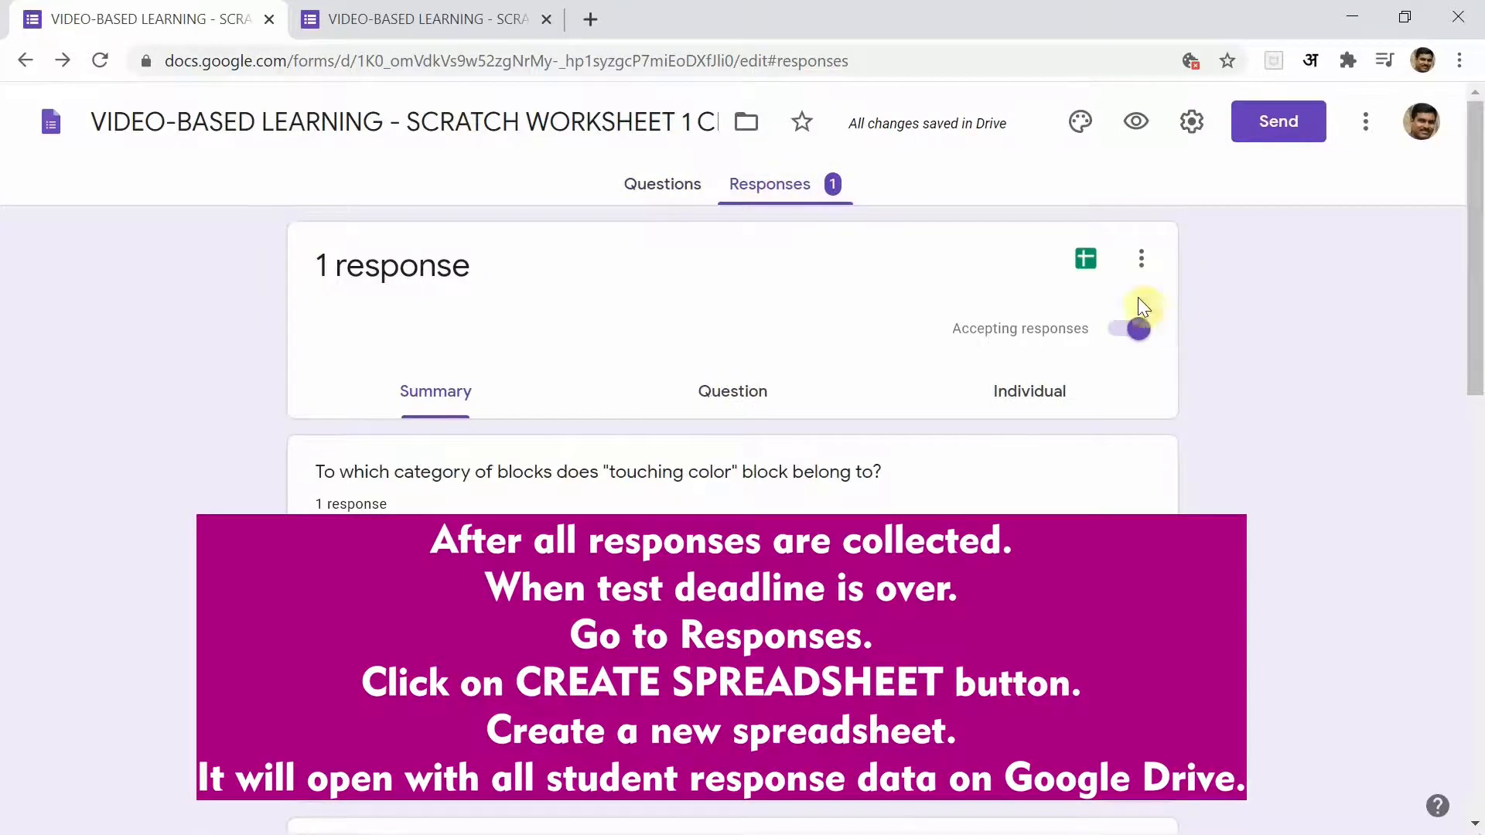
{"action": "left_click", "coordinate": [1086, 263]}
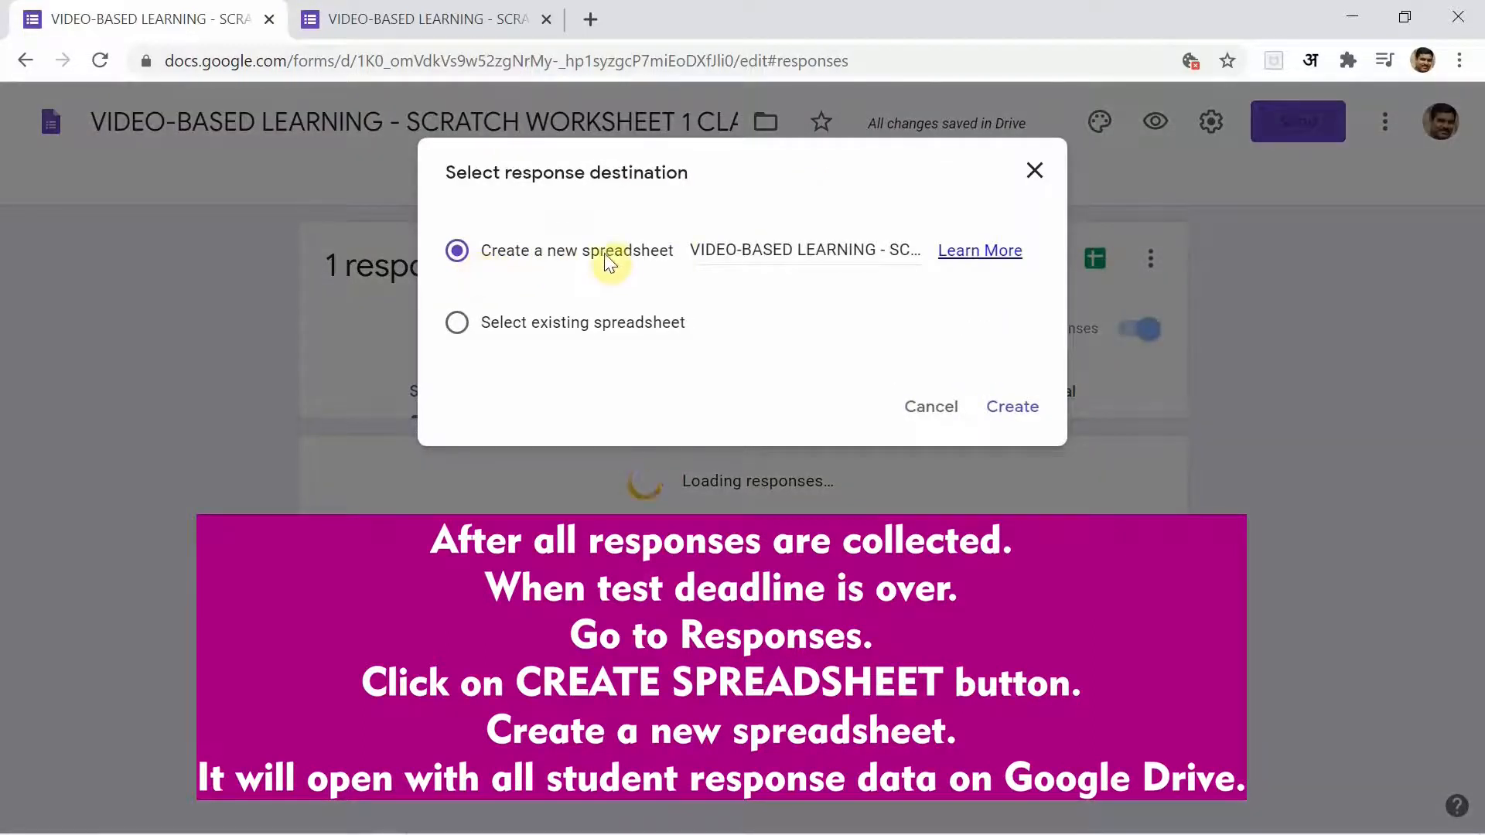
{"action": "left_click", "coordinate": [996, 410]}
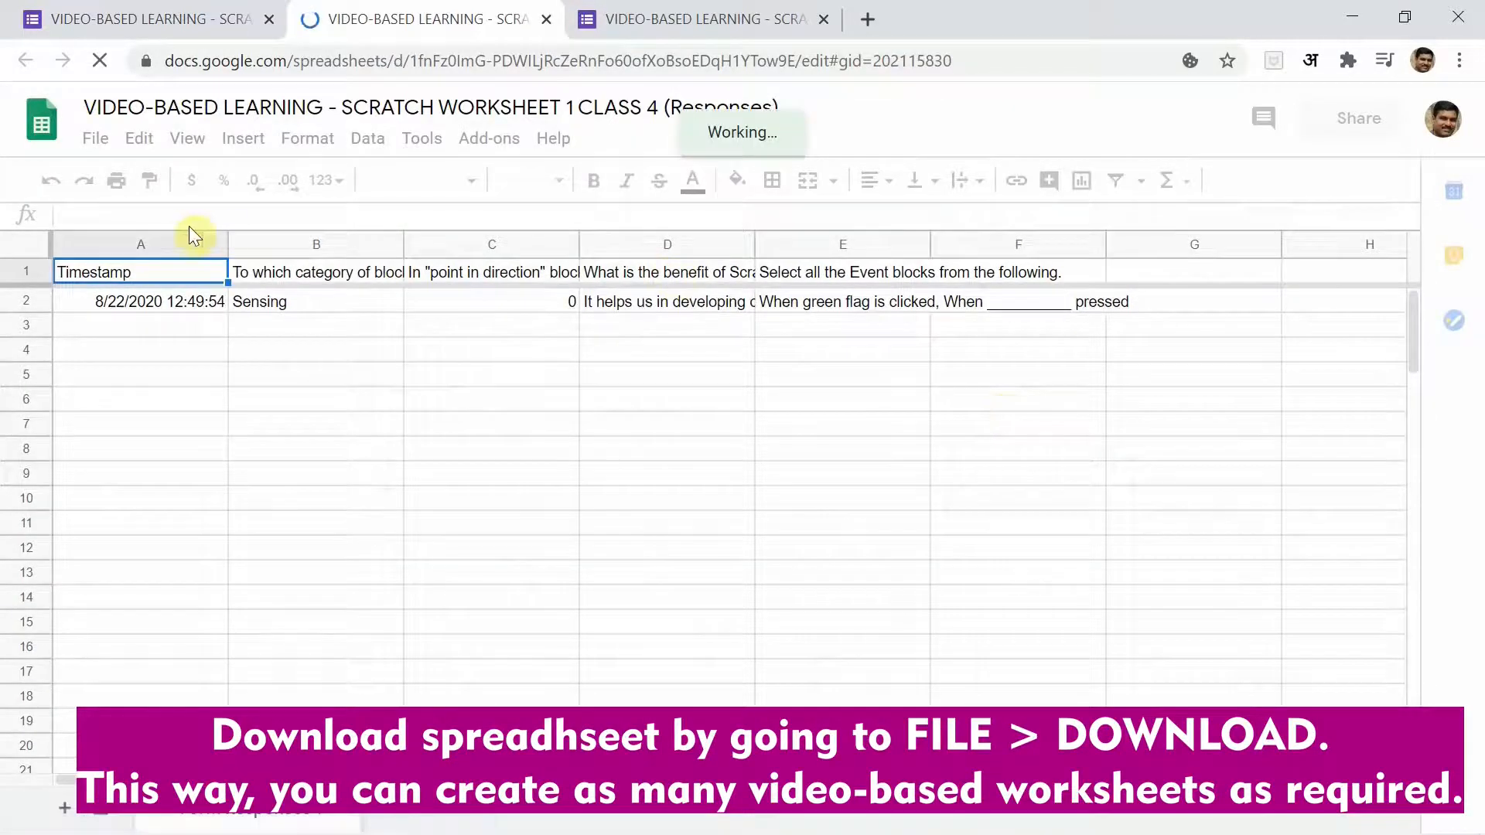
- Examine the full question texts in the header row of the responses spreadsheet, from column B onward
{"action": "left_click", "coordinate": [297, 273]}
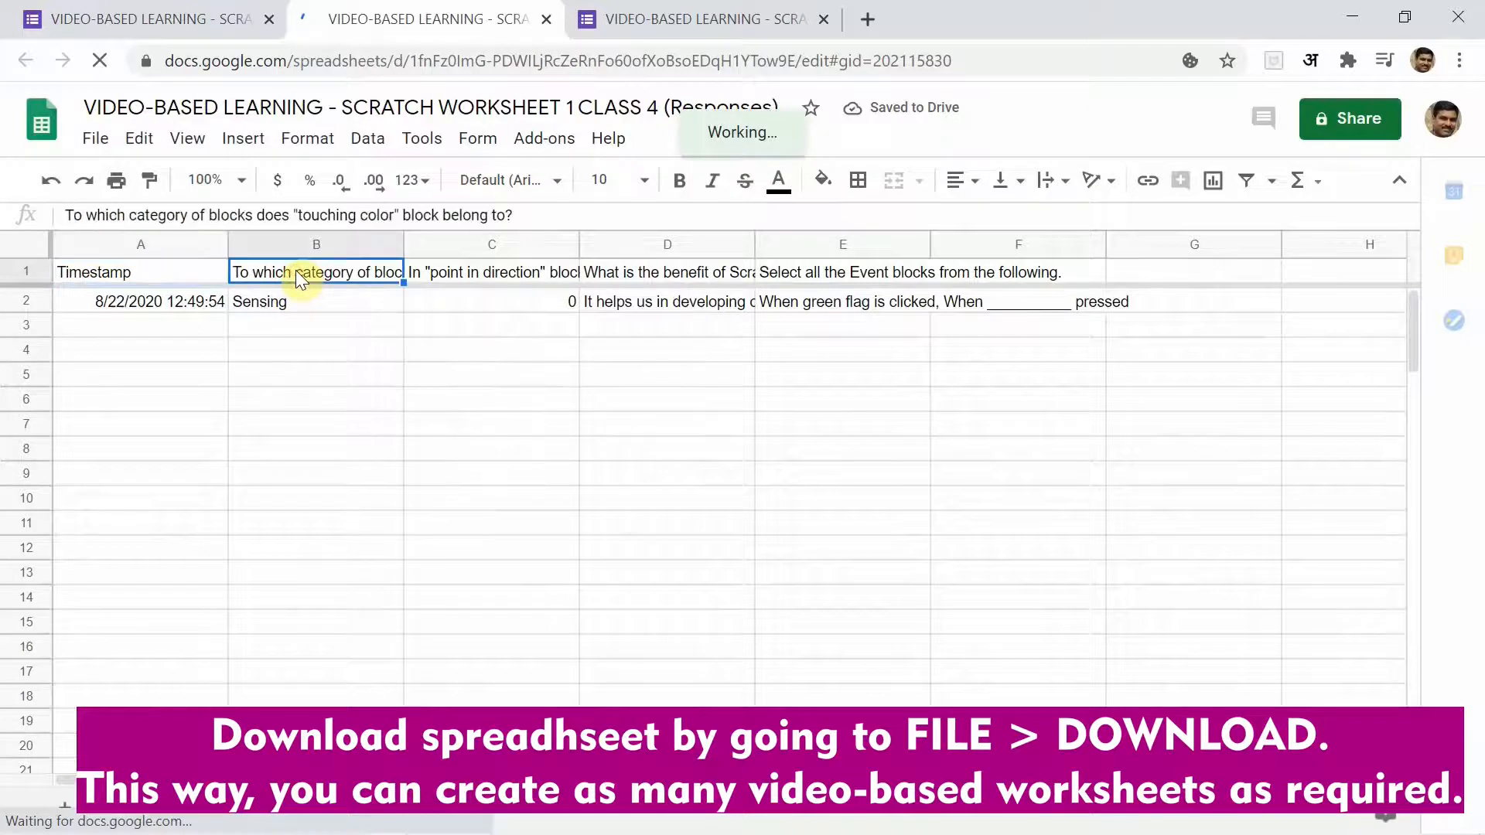
{"action": "key", "text": "Right"}
{"action": "key", "text": "Right"}
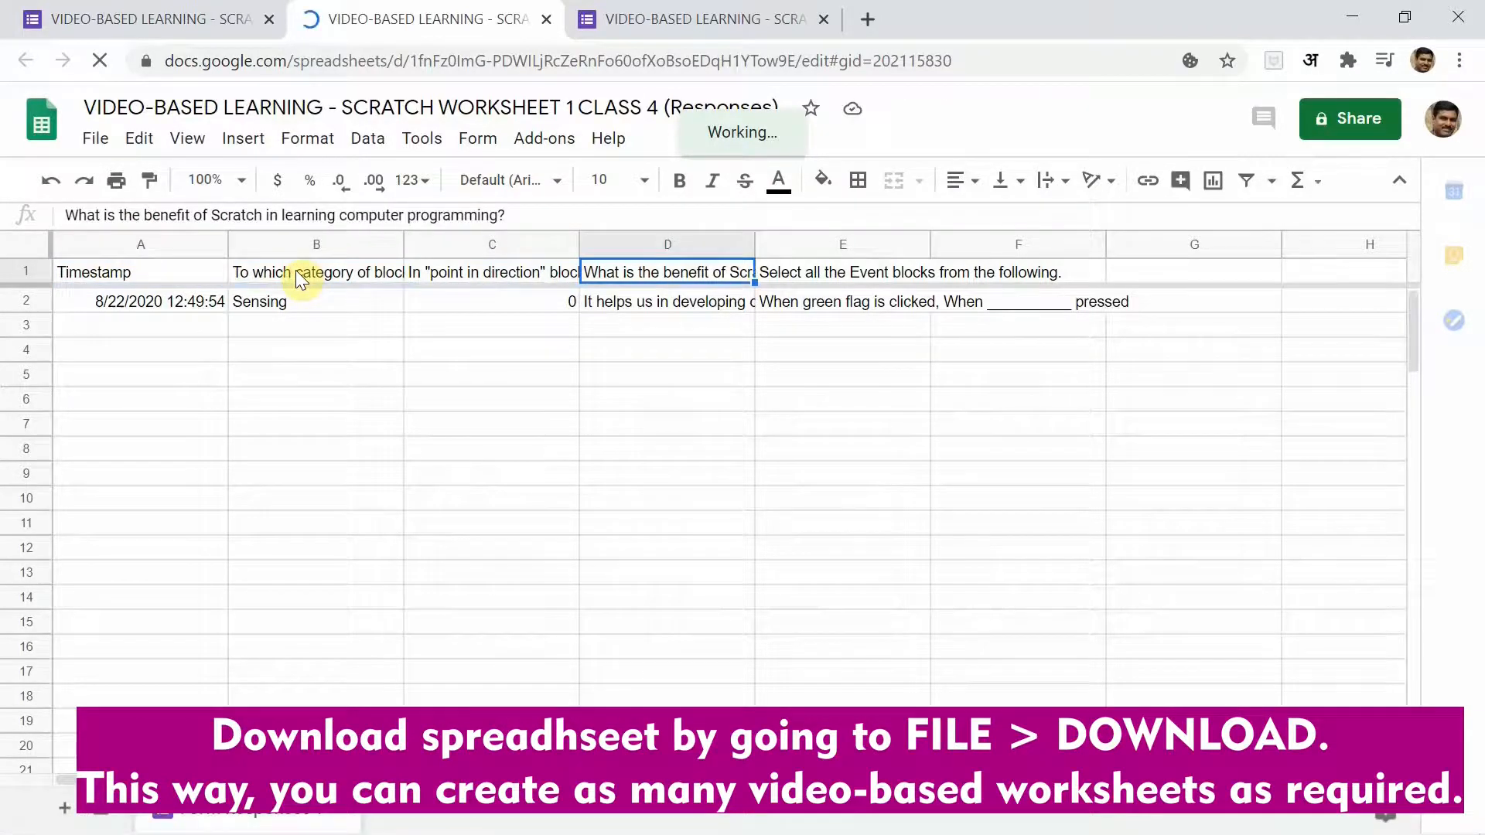
{"action": "key", "text": "Right"}
{"action": "key", "text": "Right"}
{"action": "key", "text": "Left"}
{"action": "key", "text": "Left"}
{"action": "key", "text": "Left"}
{"action": "key", "text": "Left"}
{"action": "key", "text": "Left"}
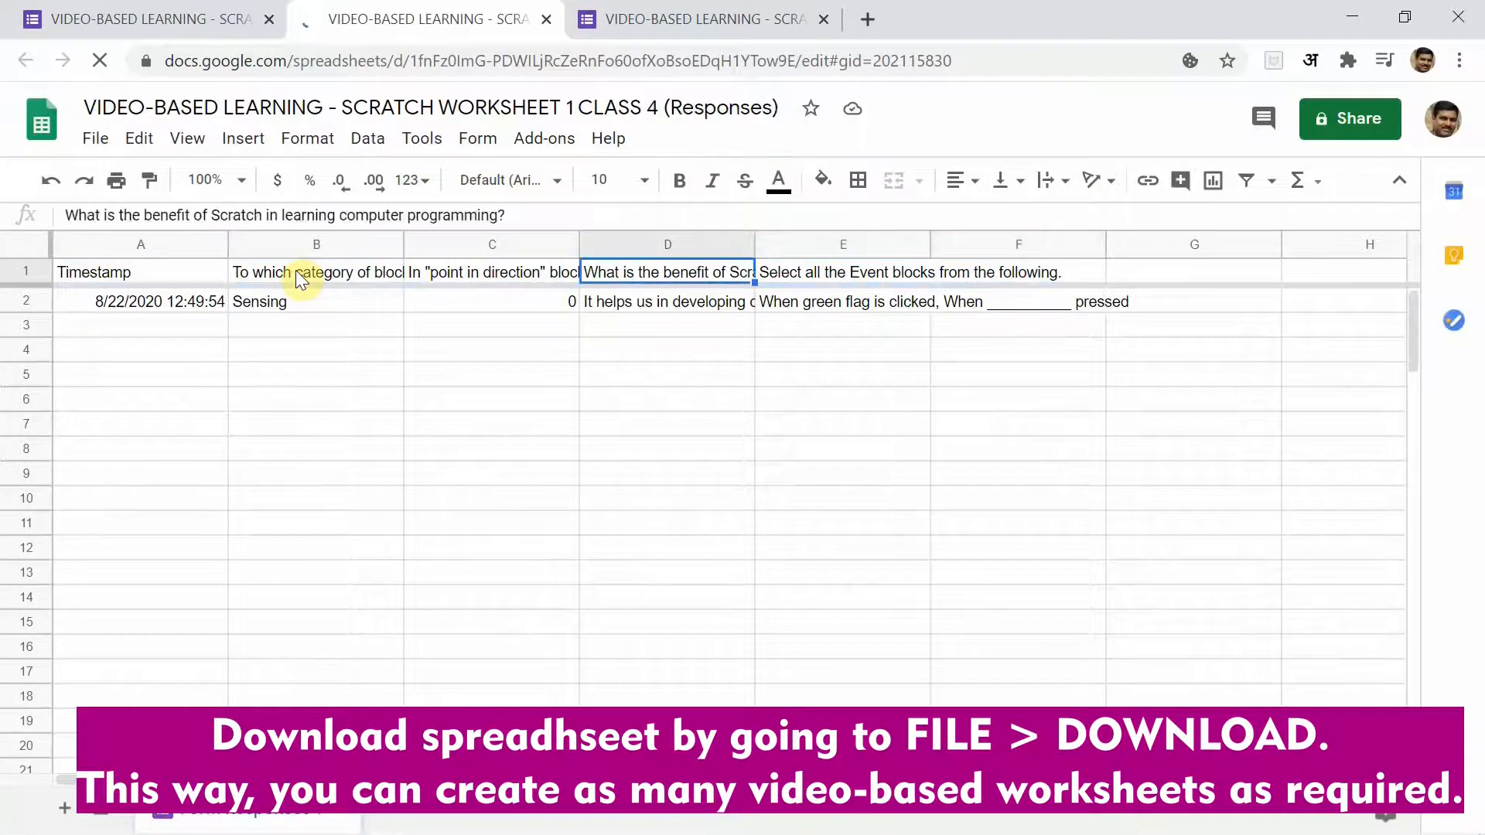
{"action": "key", "text": "Right"}
{"action": "key", "text": "Right"}
{"action": "key", "text": "Right"}
{"action": "key", "text": "Right"}
{"action": "key", "text": "Right"}
{"action": "key", "text": "Left"}
{"action": "key", "text": "Left"}
{"action": "key", "text": "Left"}
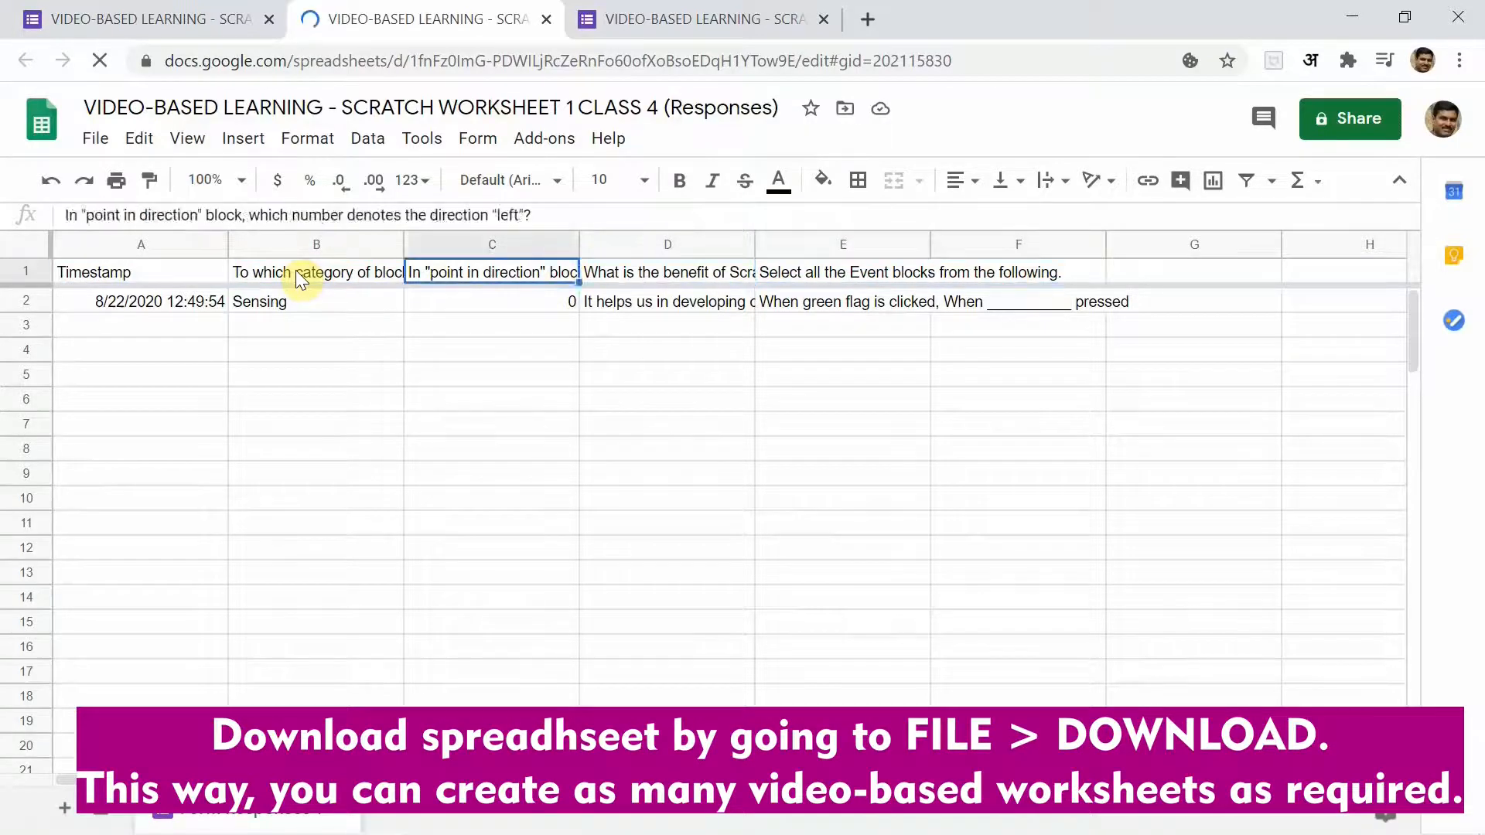
{"action": "key", "text": "Left"}
- Examine the submitted answers and timestamp in row 2 of the responses spreadsheet
{"action": "key", "text": "Down"}
{"action": "key", "text": "Right"}
{"action": "key", "text": "Right"}
{"action": "key", "text": "Right"}
{"action": "key", "text": "Right"}
{"action": "key", "text": "Right"}
{"action": "key", "text": "Left"}
{"action": "key", "text": "Left"}
{"action": "key", "text": "Left"}
{"action": "key", "text": "Left"}
{"action": "key", "text": "Left"}
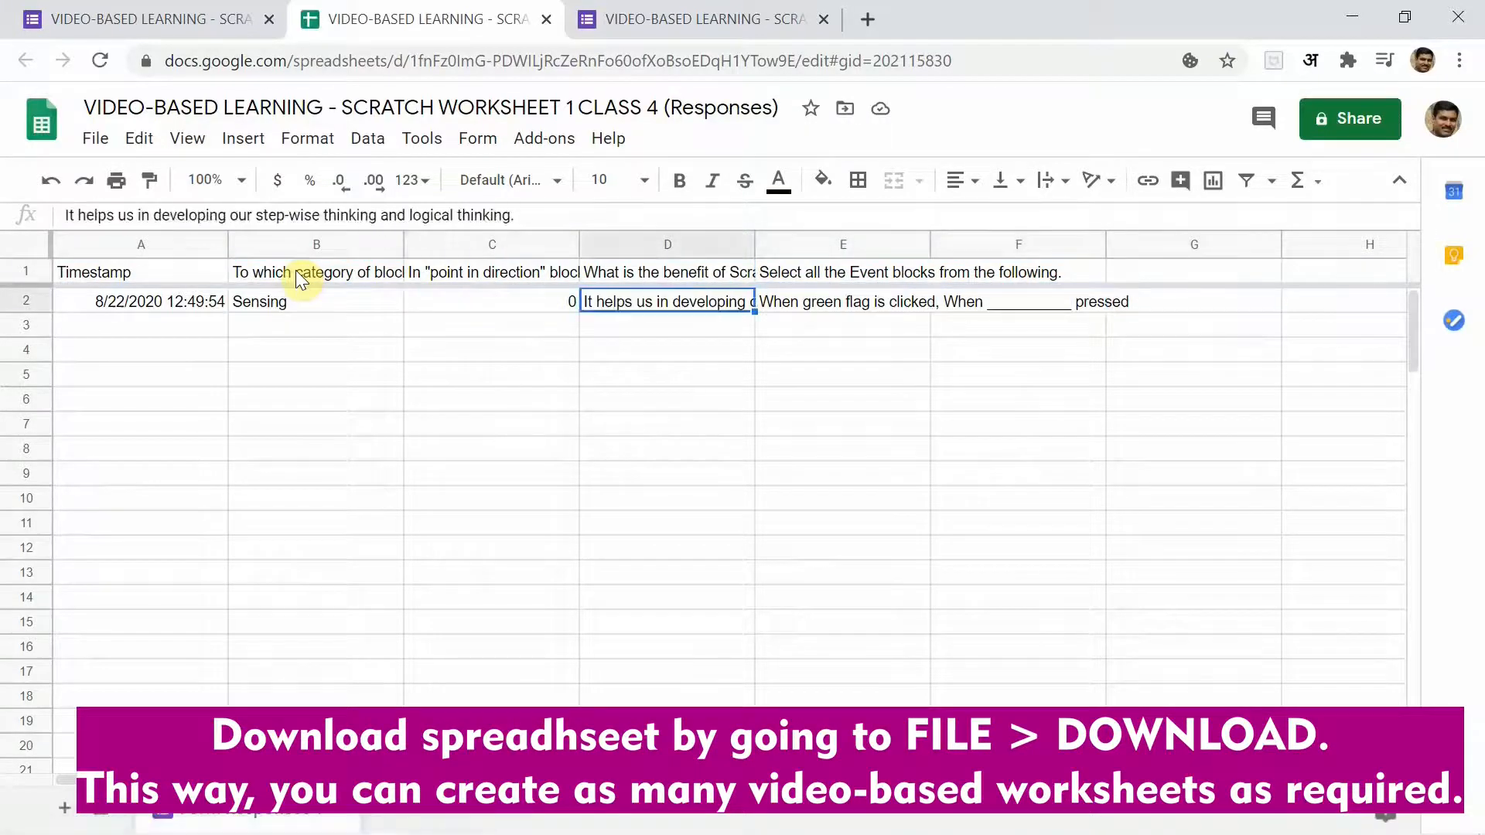
{"action": "left_click", "coordinate": [167, 308]}
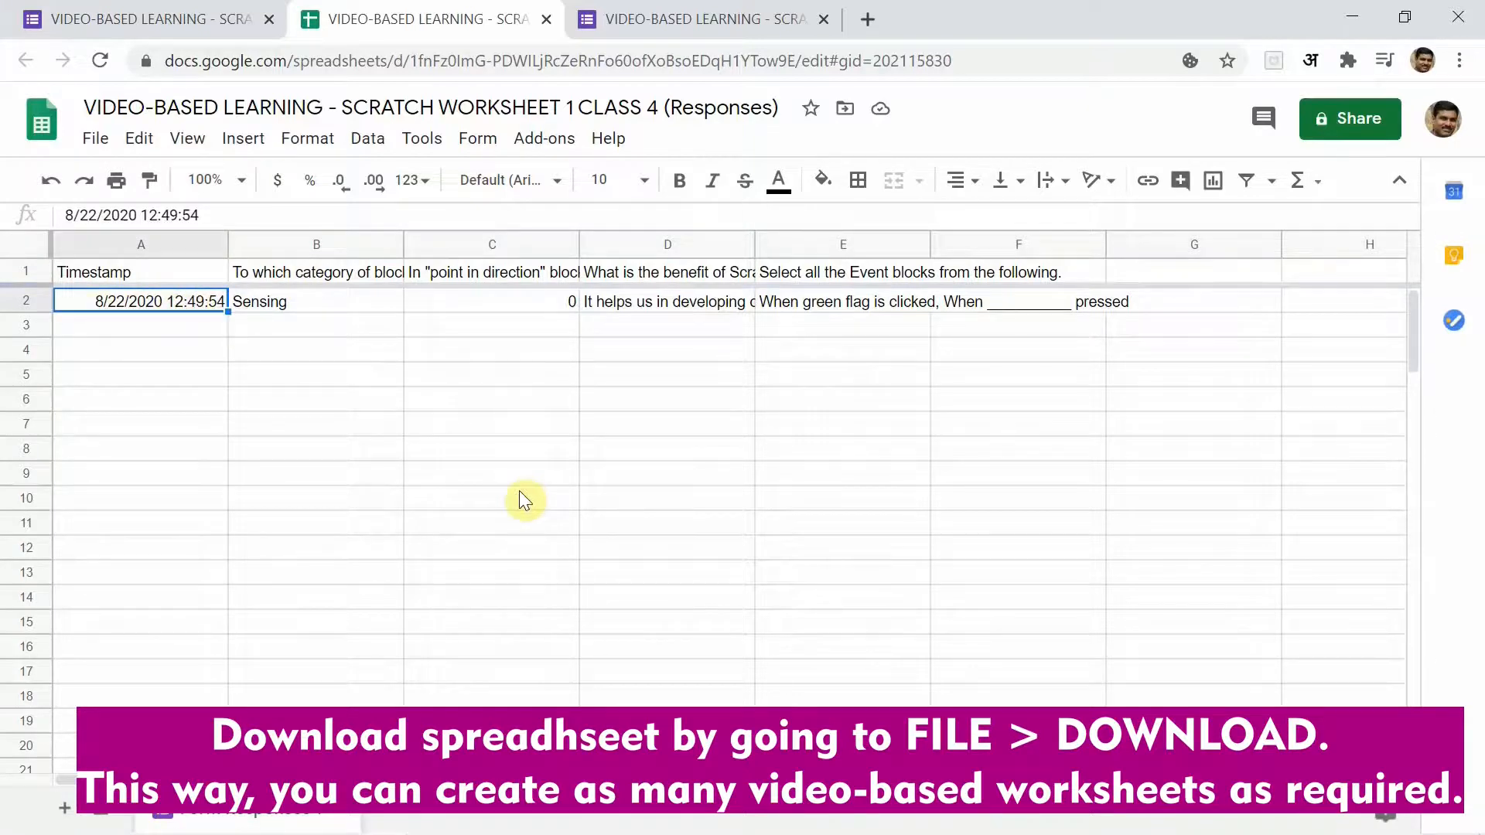
- Bring up the available download formats for the responses spreadsheet
{"action": "left_click", "coordinate": [95, 139]}
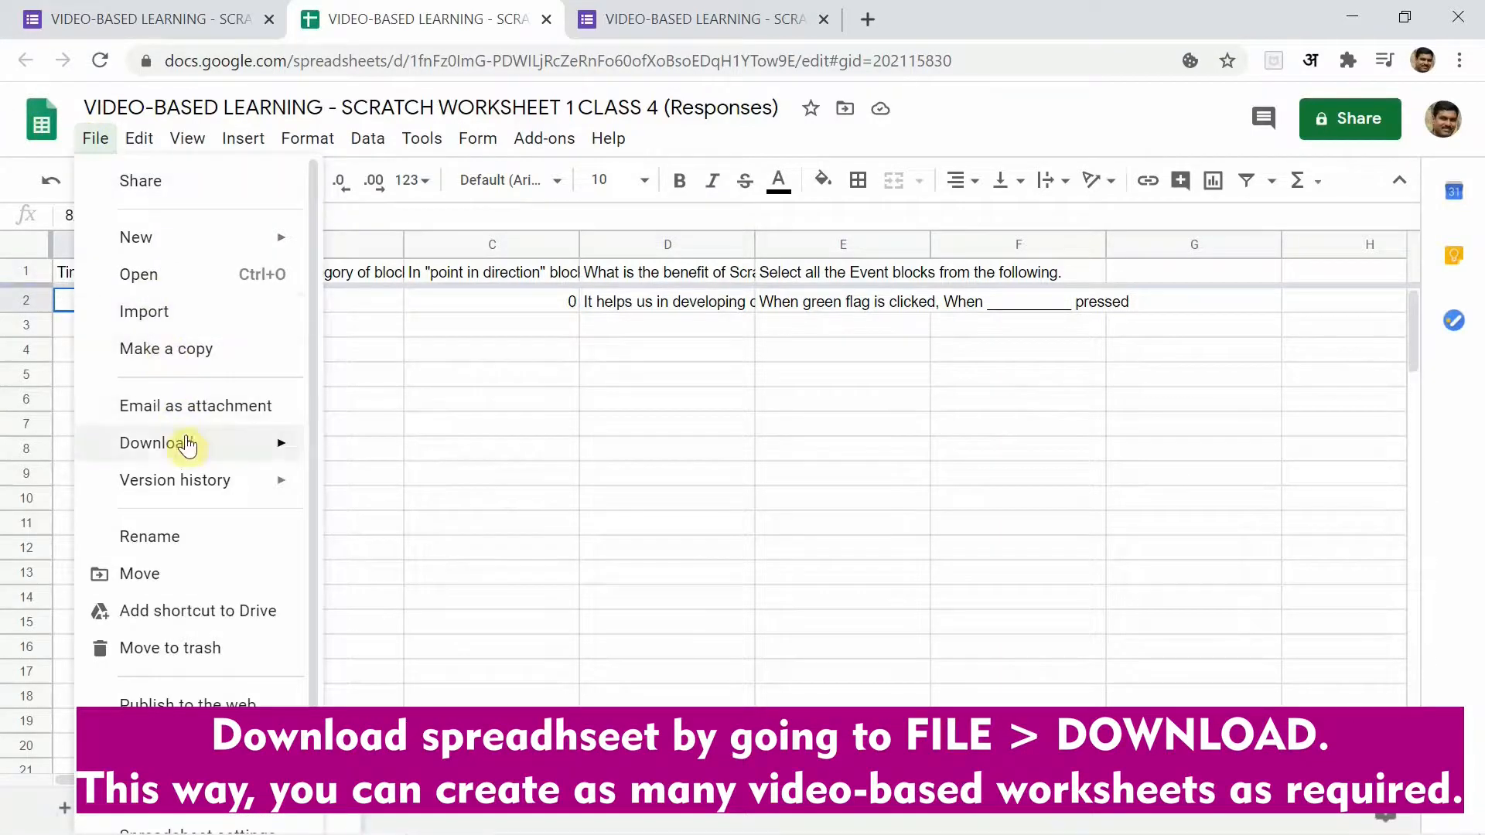
{"action": "mouse_move", "coordinate": [188, 447]}
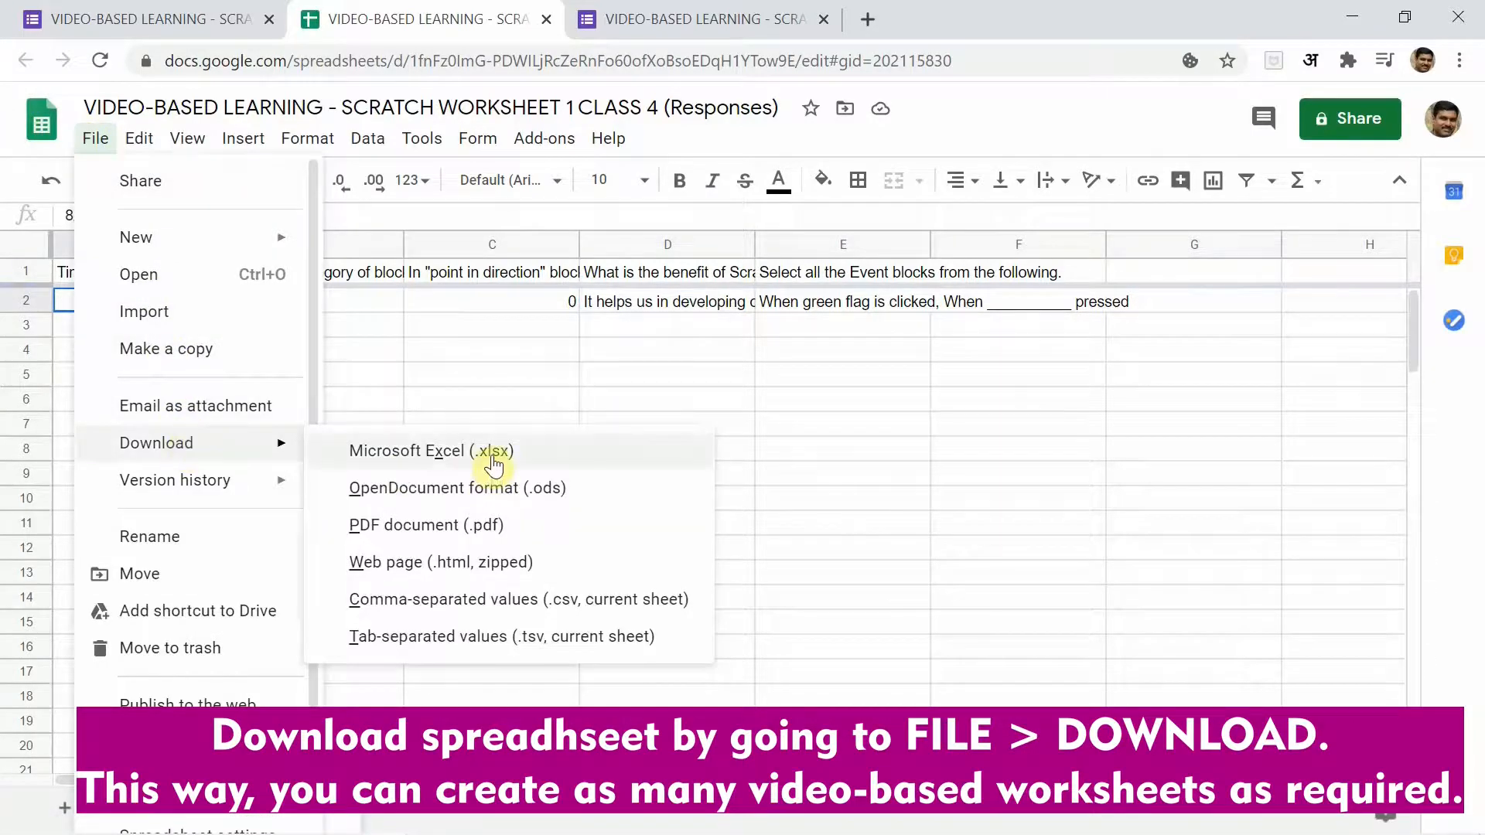